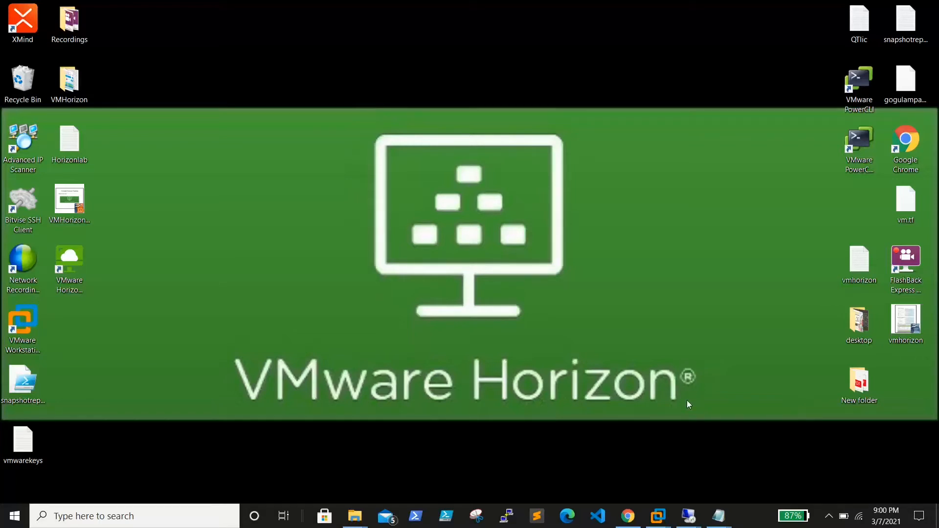
Step: Review the lab server list in the Horizonlab notes, including the vgrds02 entry, and minimise the notes
mouse_move(687, 524)
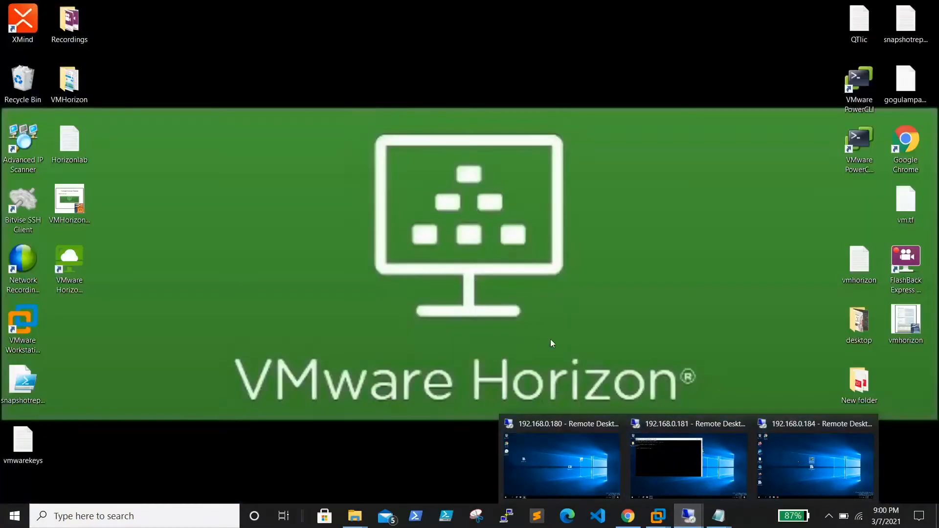
mouse_move(718, 516)
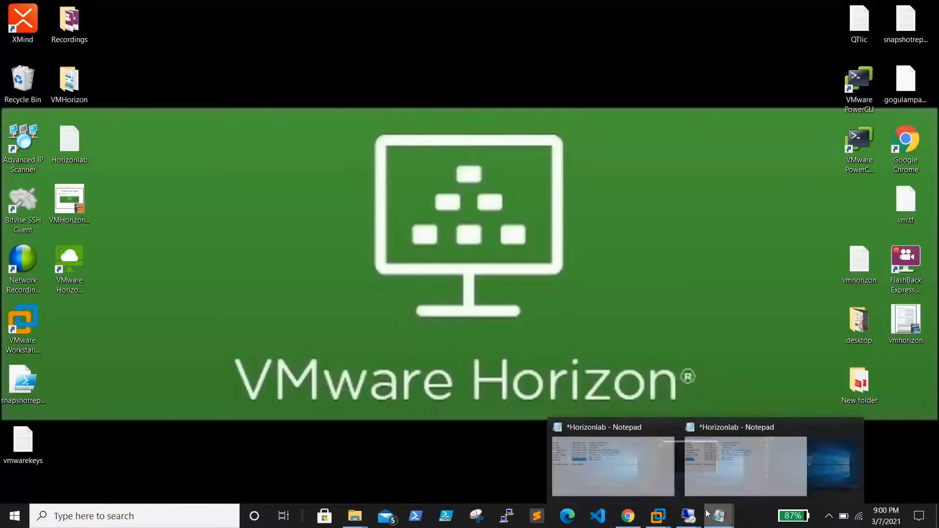
click(756, 465)
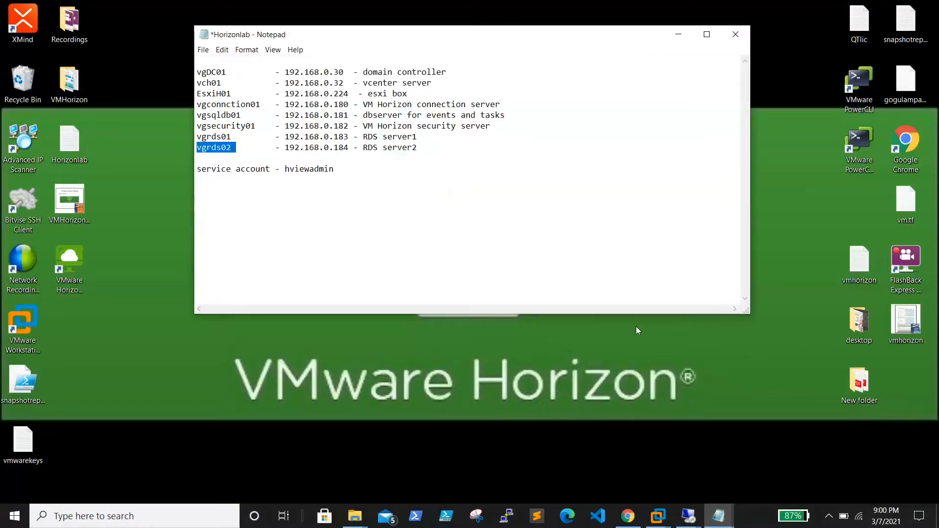
click(679, 35)
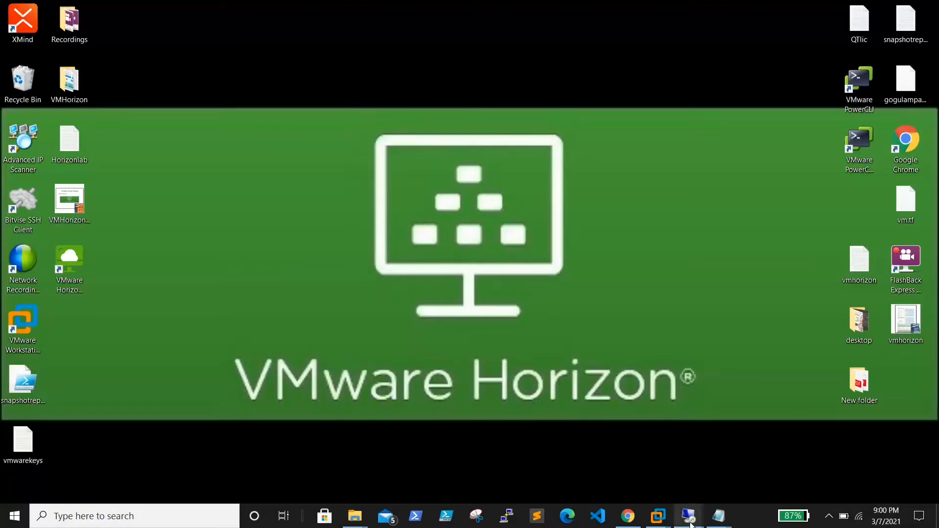
Step: Switch to the 192.168.0.184 remote session and launch the VMware Horizon Agent installer from its desktop
mouse_move(689, 523)
click(791, 465)
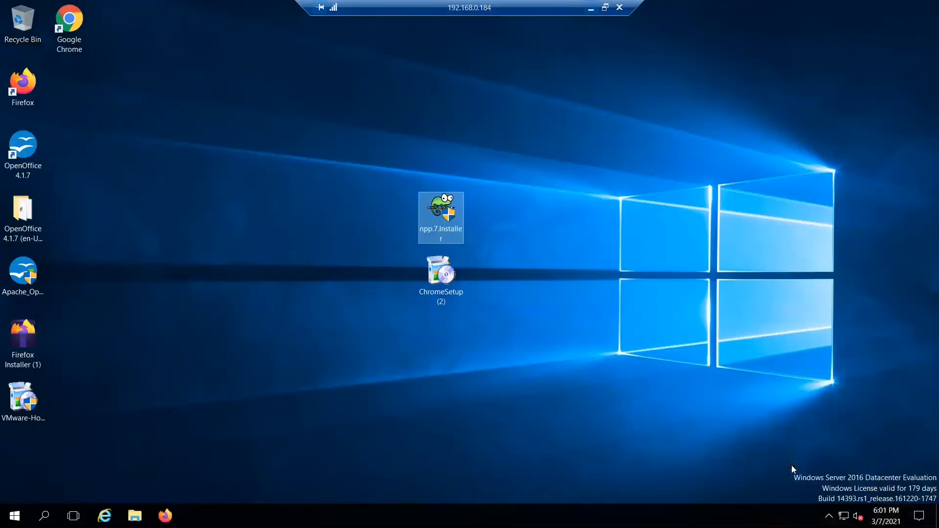
click(259, 236)
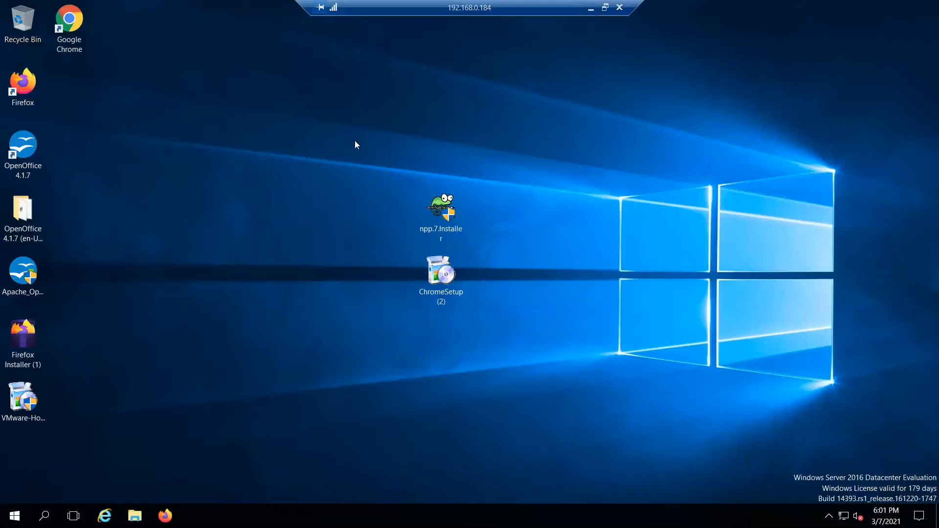
click(16, 389)
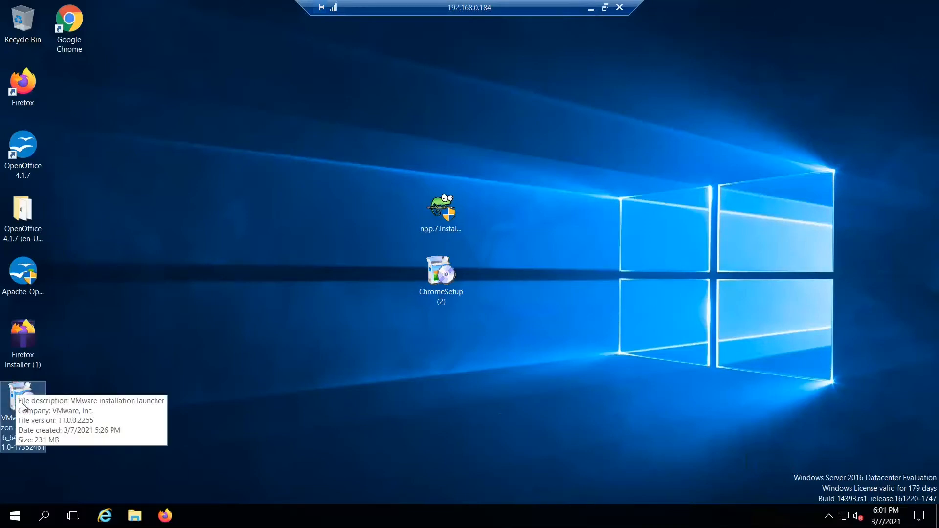
double_click(20, 397)
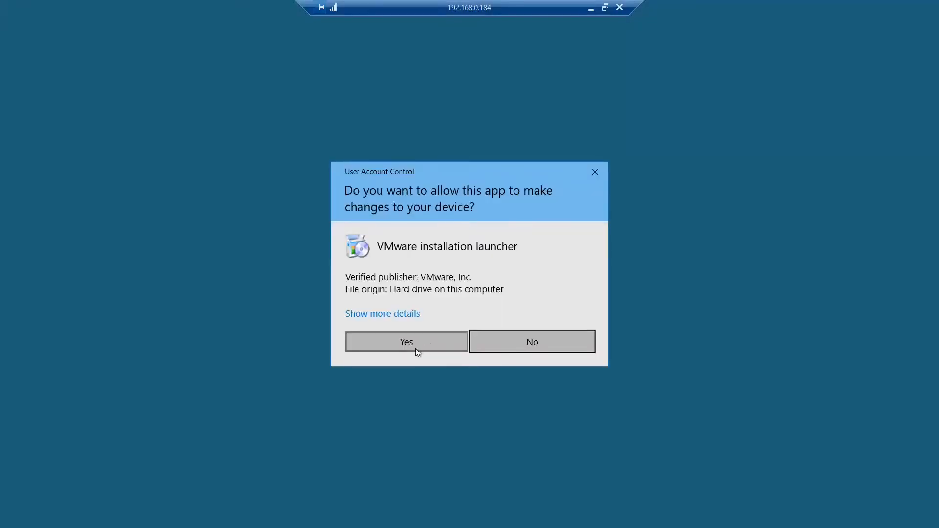
click(417, 348)
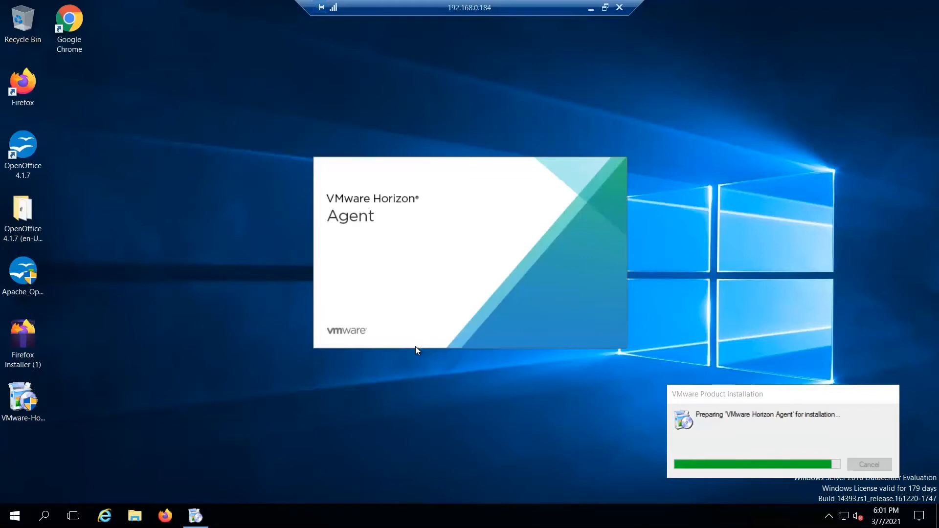
Step: Switch to the Horizonlab notes, correct the connection server's name to vgconnection01, and select the name for copying
click(591, 8)
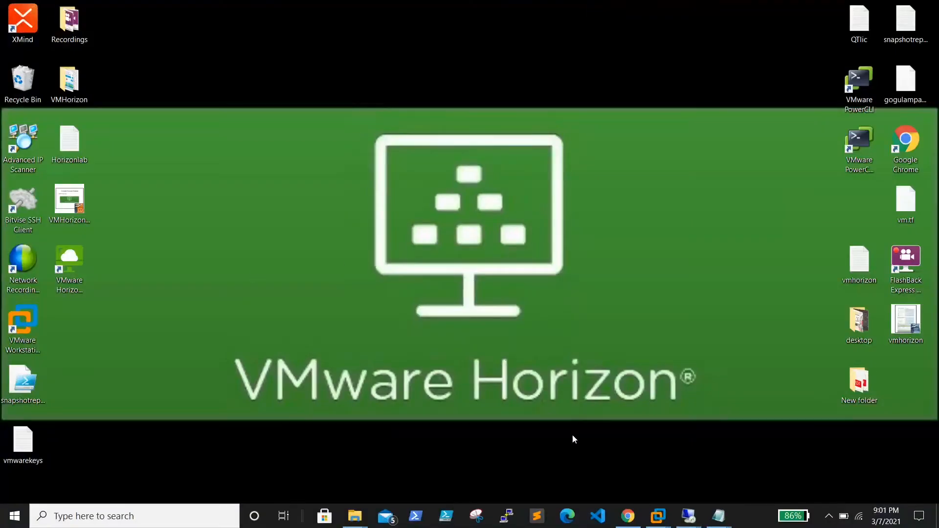
mouse_move(718, 516)
click(661, 468)
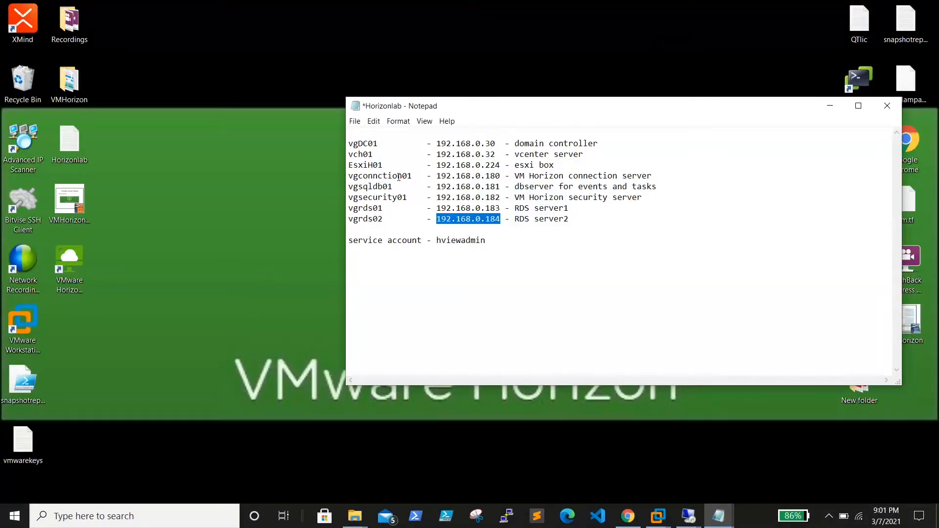
click(376, 176)
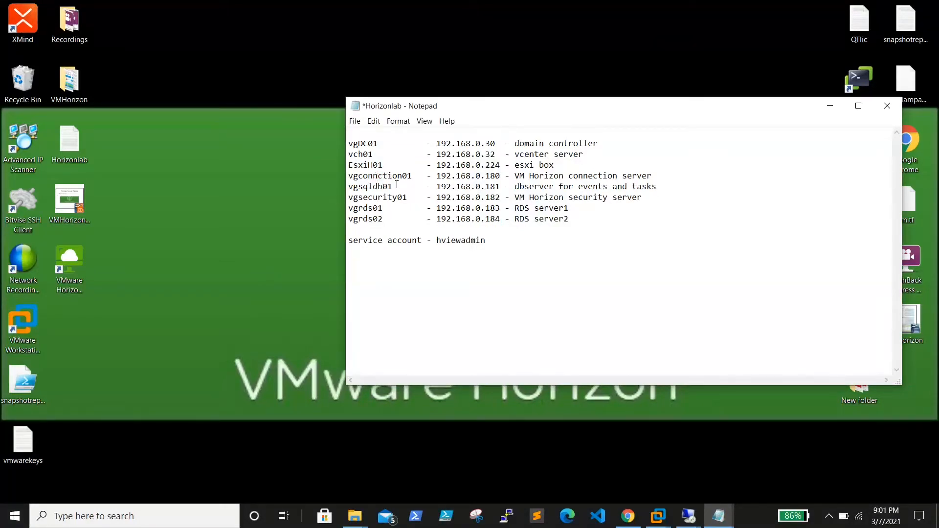
text(e)
drag(418, 177, 346, 179)
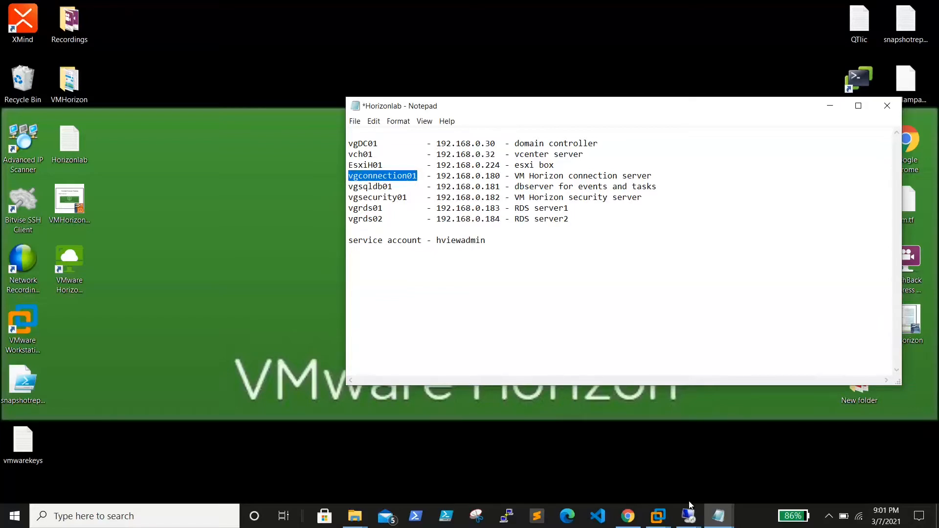
Step: Return to the 192.168.0.184 session, open a command prompt through Run, and ping vgconnection01
mouse_move(689, 513)
click(776, 469)
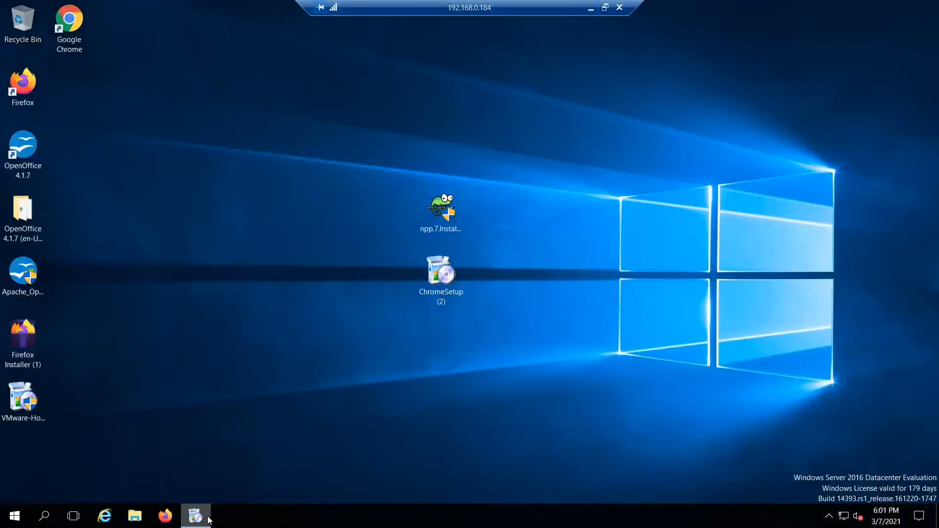
right_click(11, 522)
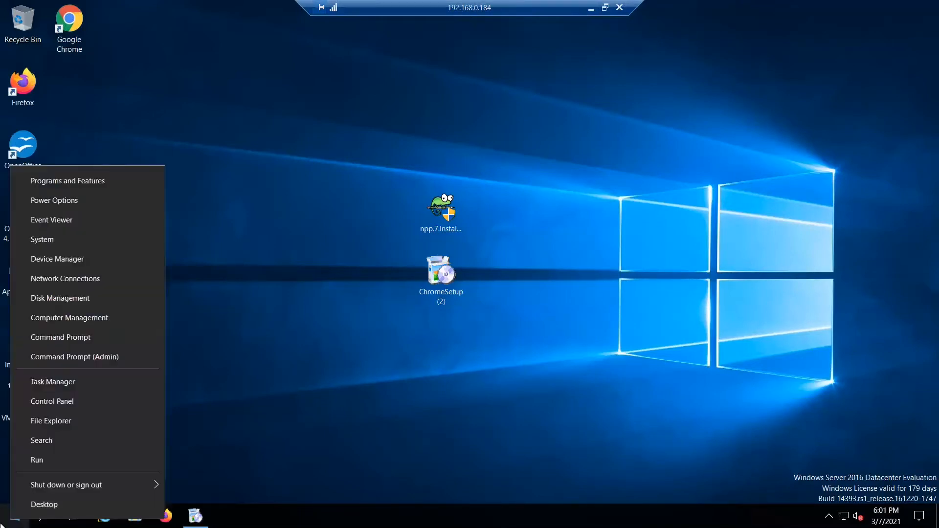
click(66, 458)
key(Return)
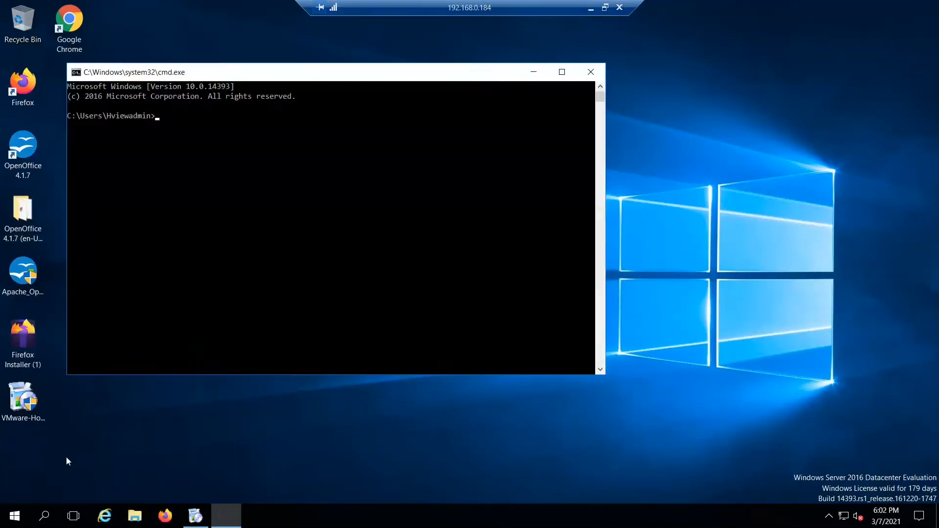
text(ping vgconnection01)
key(Return)
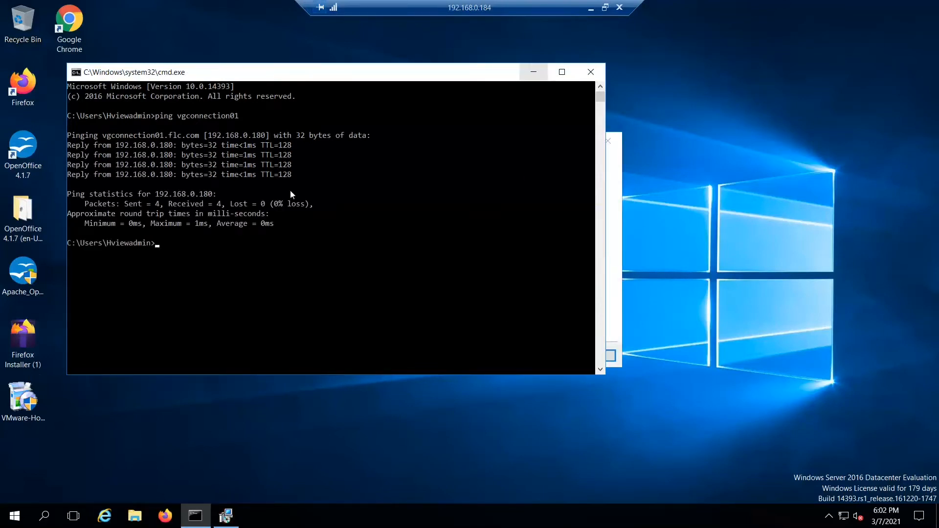
Step: Copy the full host name vgconnection01.flc.com from the ping output and minimise the command prompt
drag(100, 134, 199, 141)
right_click(199, 142)
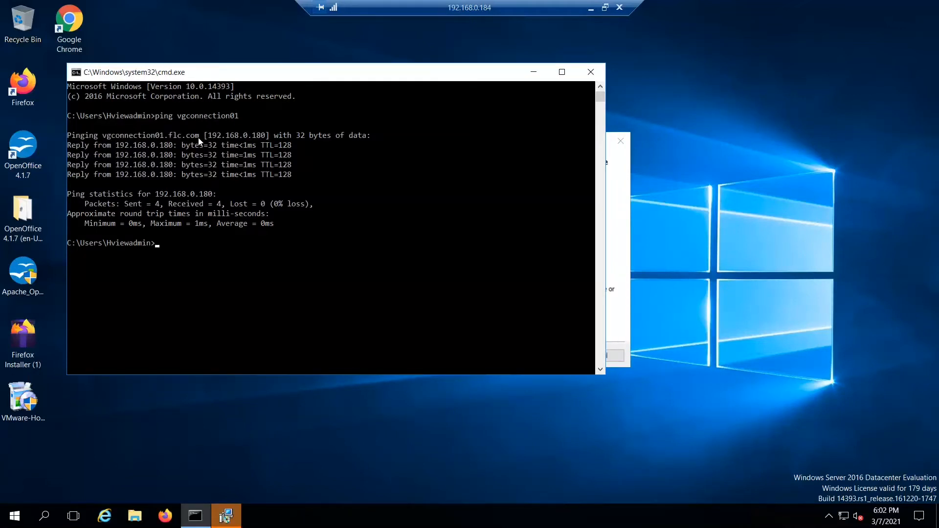
click(532, 75)
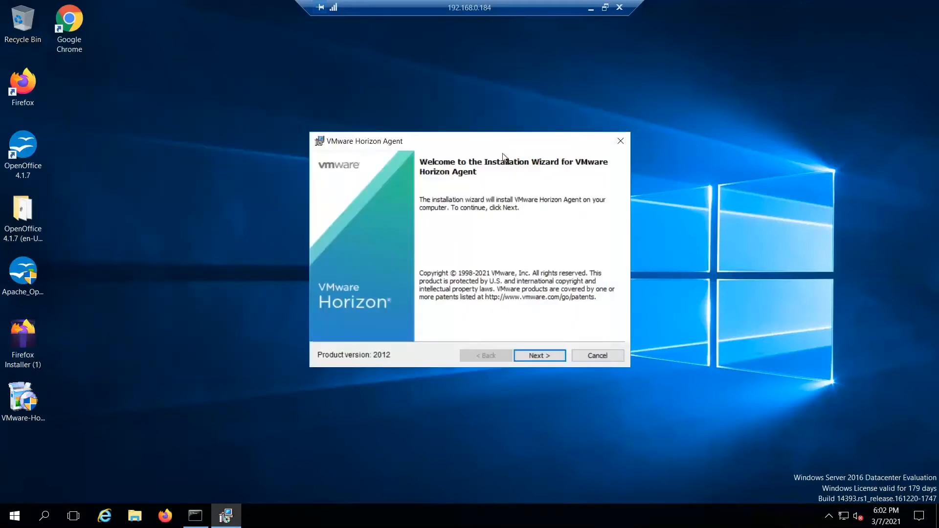
Step: Accept the Horizon Agent licence agreement and proceed with IPv4 as the network protocol
click(531, 357)
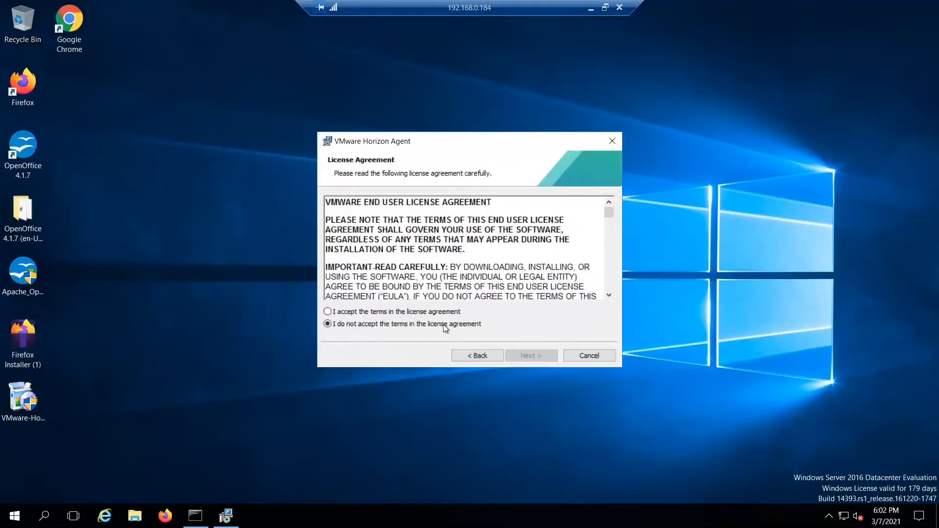
click(428, 312)
click(544, 359)
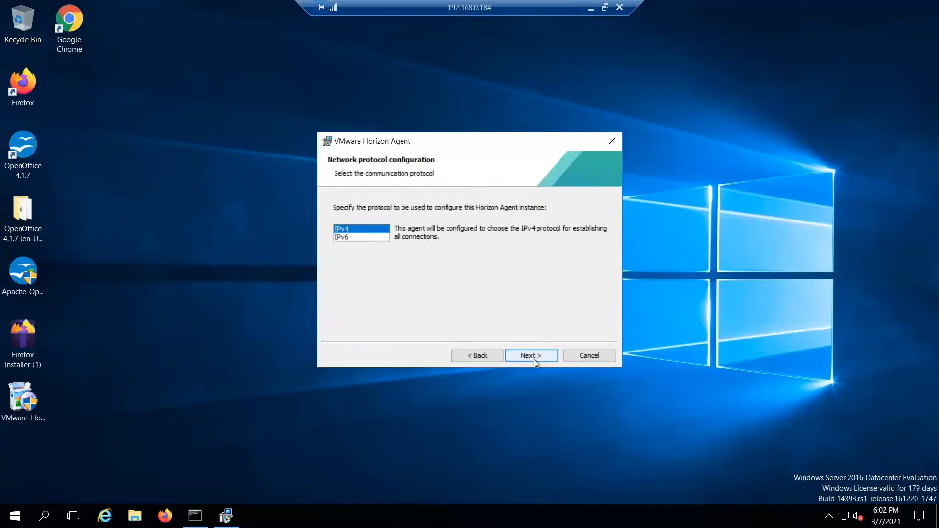
click(533, 359)
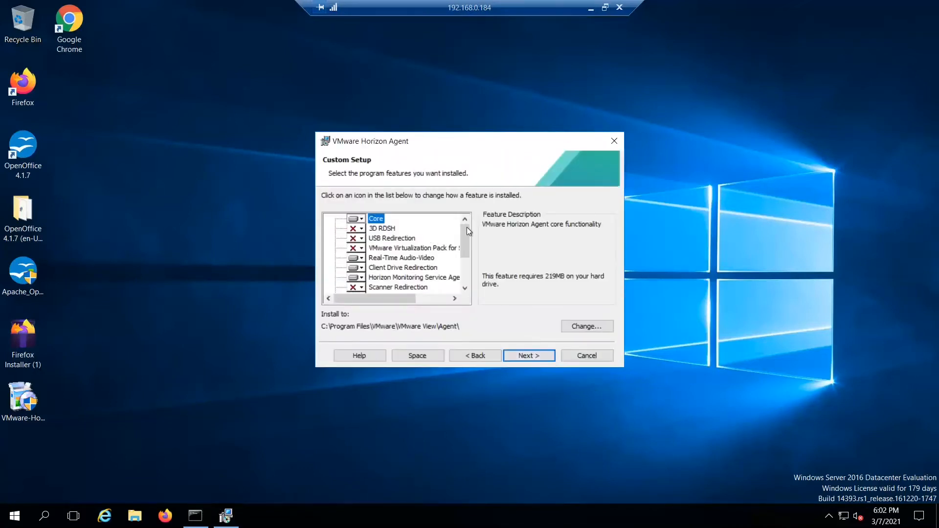
Step: Set the 3D RDSH feature to be installed on the local hard drive, check the other features, and continue
mouse_move(468, 235)
mouse_down()
mouse_move(469, 280)
mouse_move(471, 225)
mouse_up()
click(364, 230)
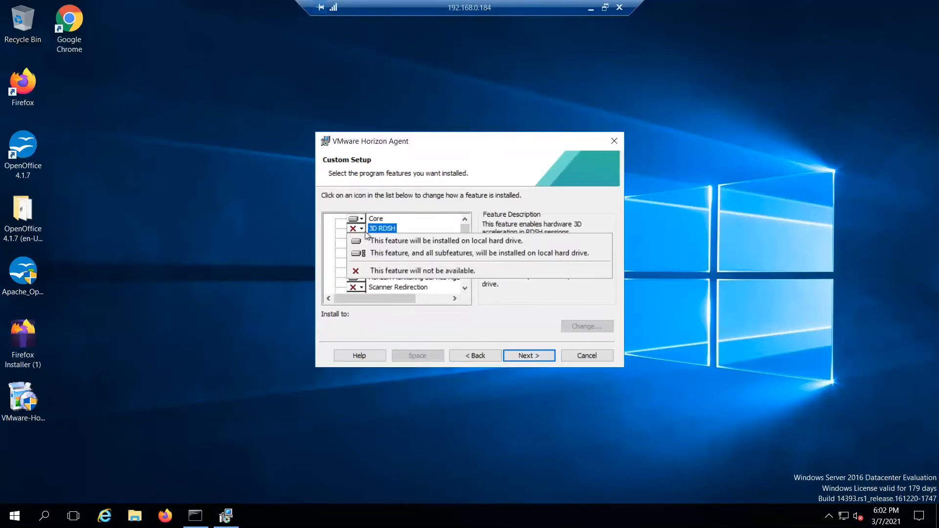
click(424, 242)
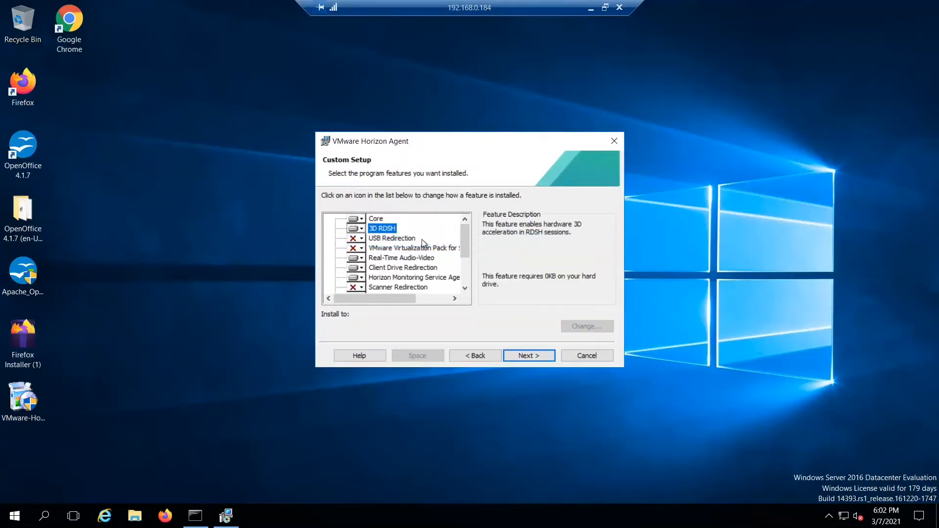
drag(464, 243, 466, 272)
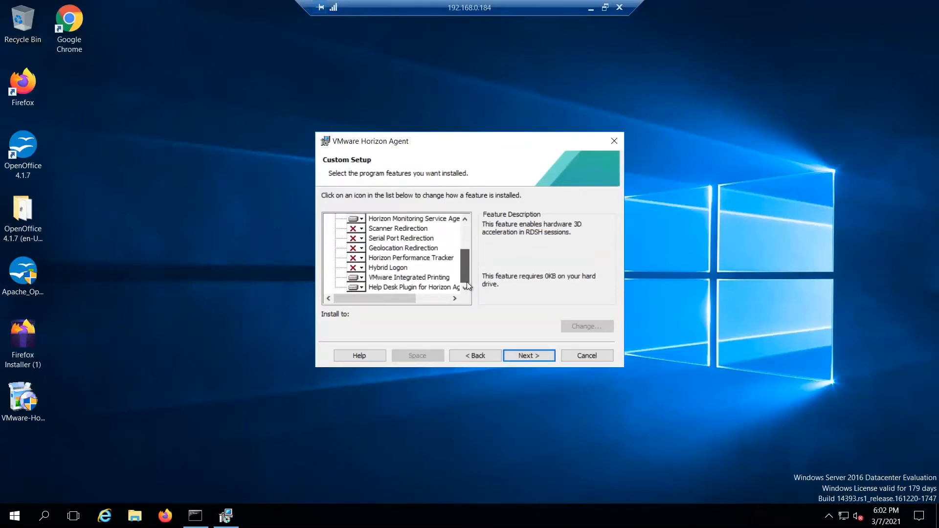
drag(466, 277, 468, 224)
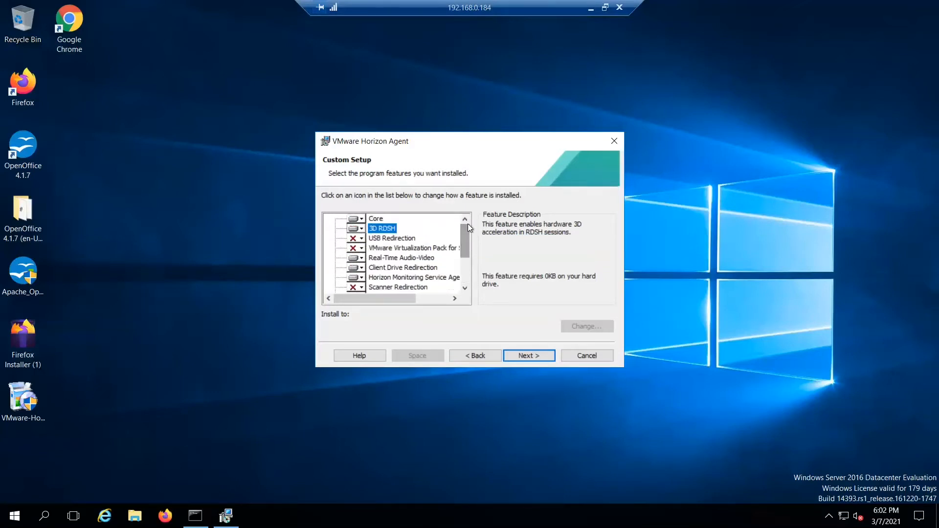
click(524, 356)
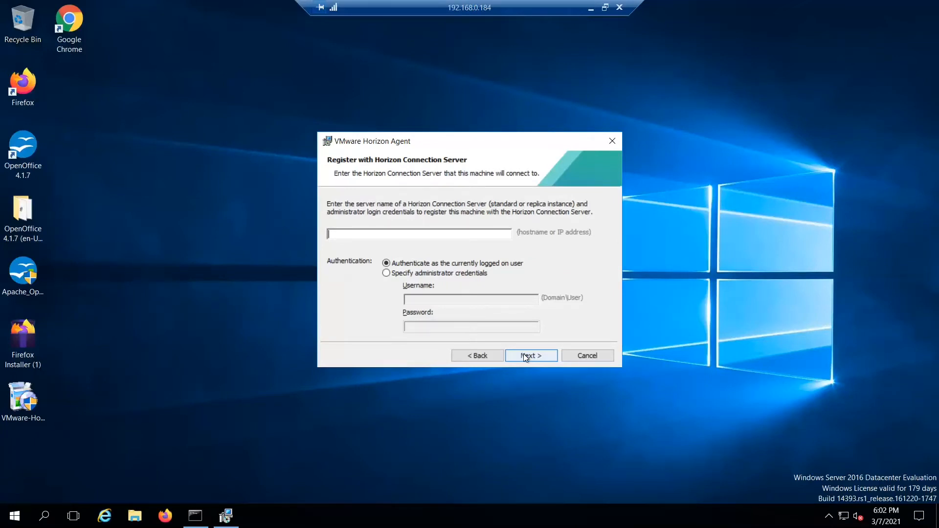
Step: Enter vgconnection01.flc.com as the Horizon Connection Server and specify administrator credentials with the username flc\hviewadmin
text(vgconnection01.flc.com)
click(415, 276)
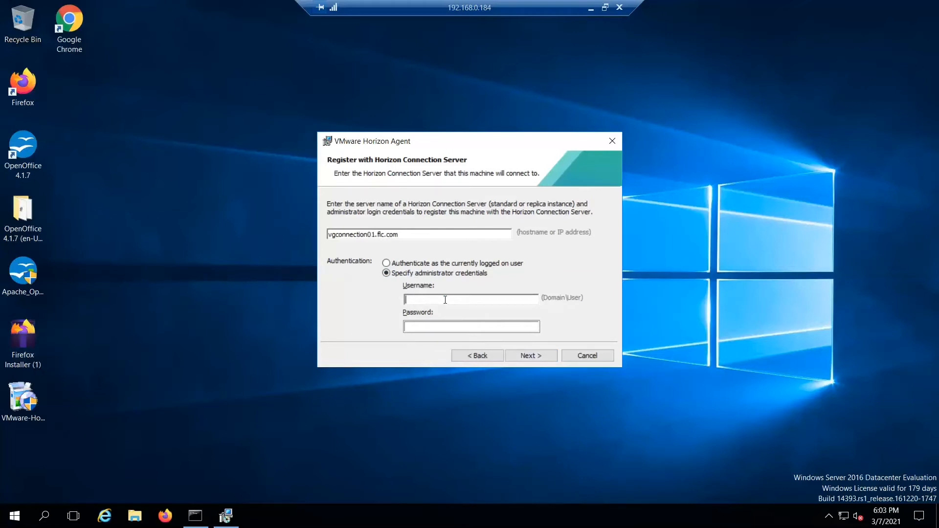
text(hviewadmin)
text(fl)
text(c)
text(\)
key(Tab)
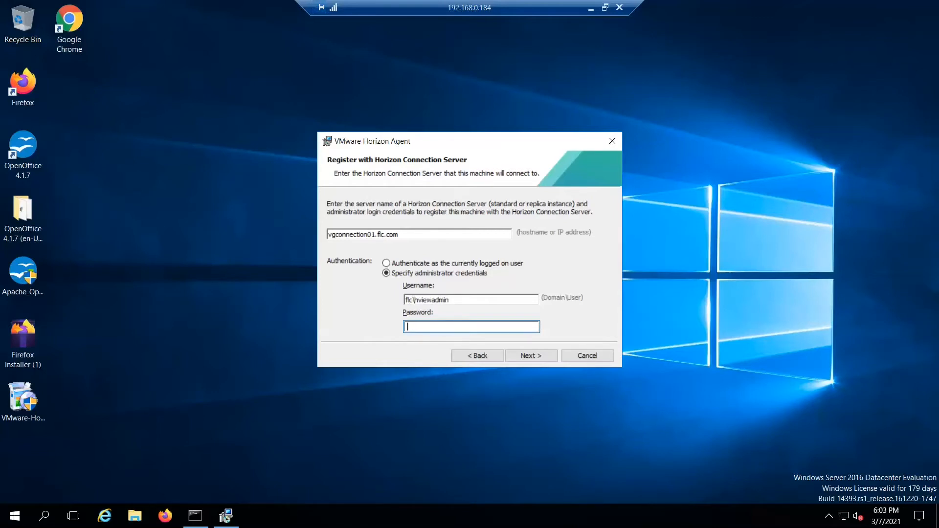
Step: Enter the administrator account's password for the registration and start installing VMware Horizon Agent
text(••••••••••••)
click(527, 356)
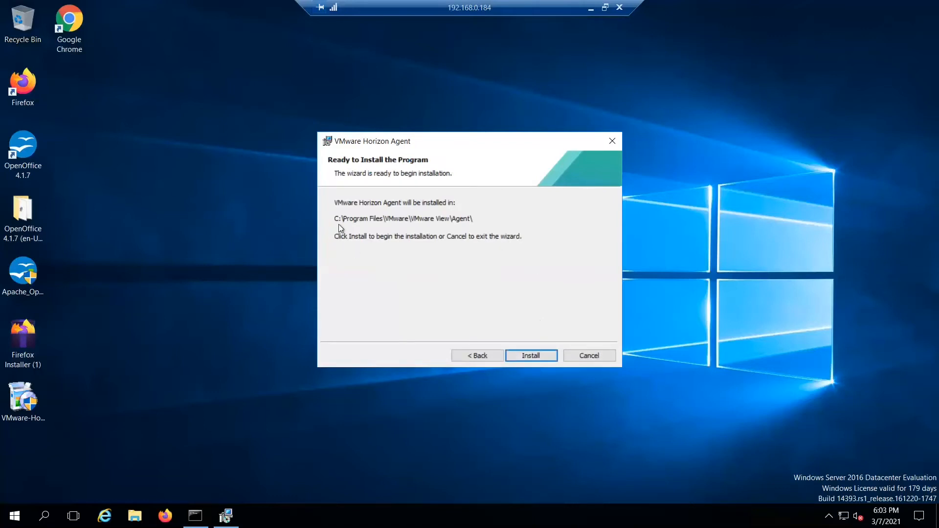
click(523, 356)
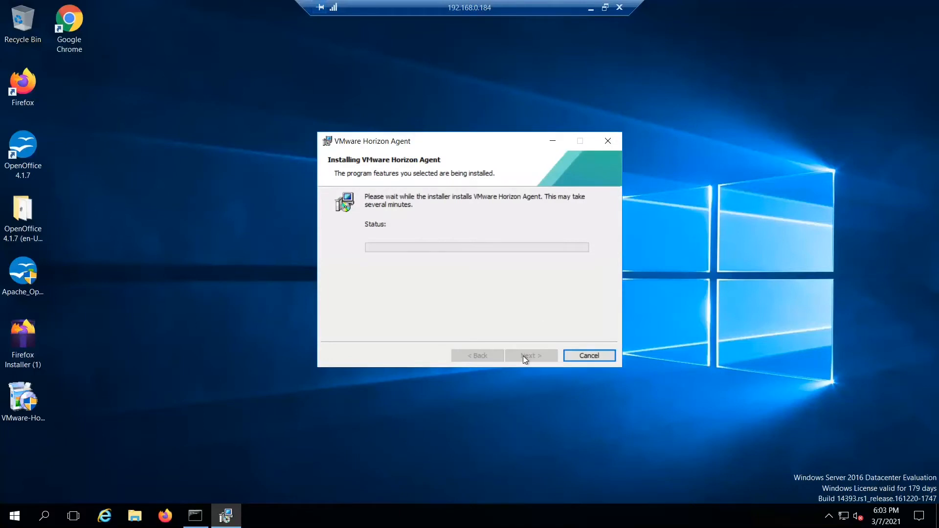
Step: Switch to the 192.168.0.180 remote session and check the registered RDS hosts and their additional commands in the Horizon console
click(590, 8)
mouse_move(692, 517)
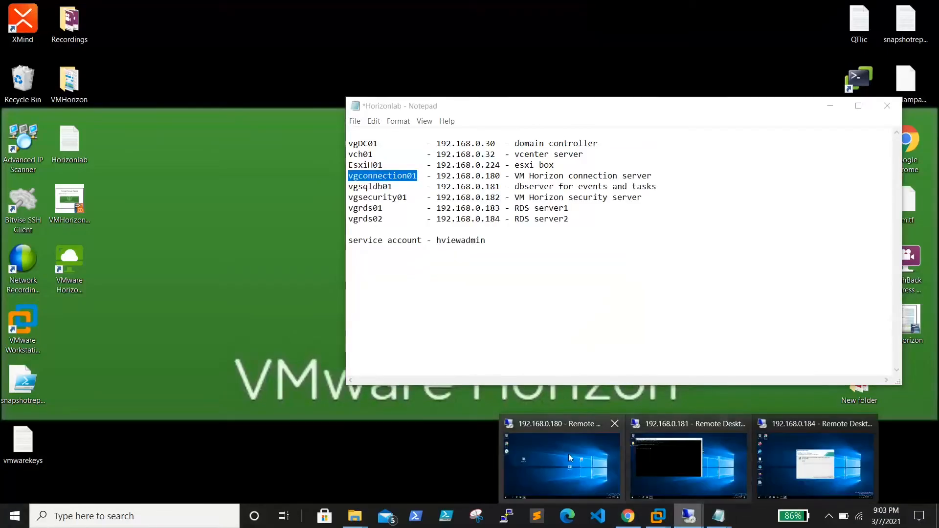
click(565, 453)
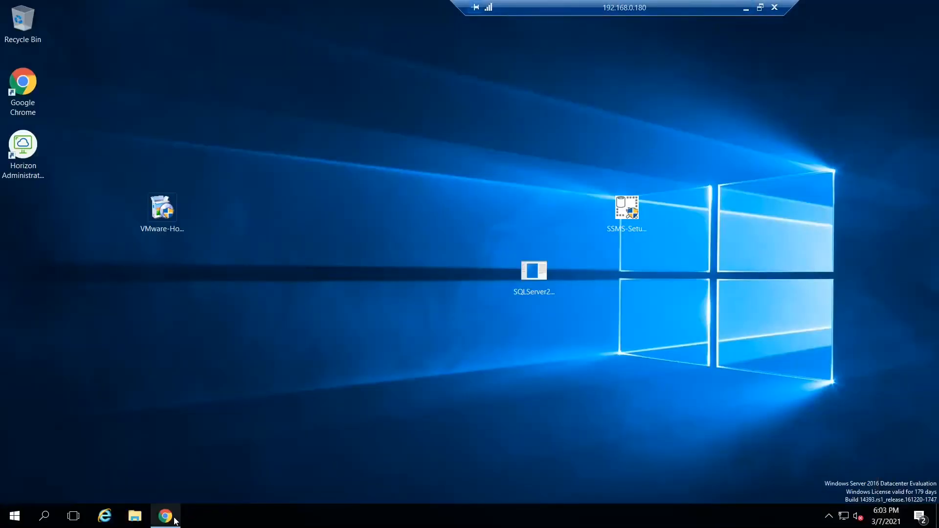
click(167, 517)
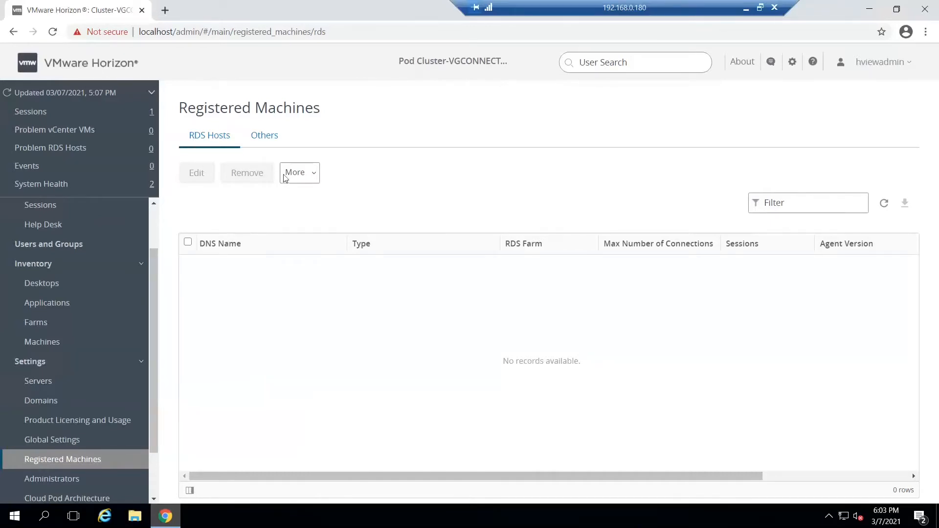
click(313, 179)
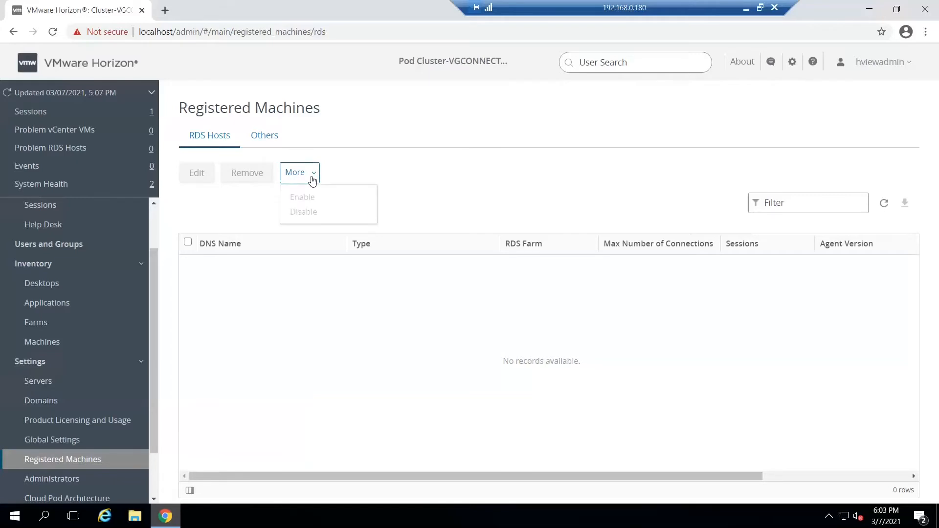
click(410, 168)
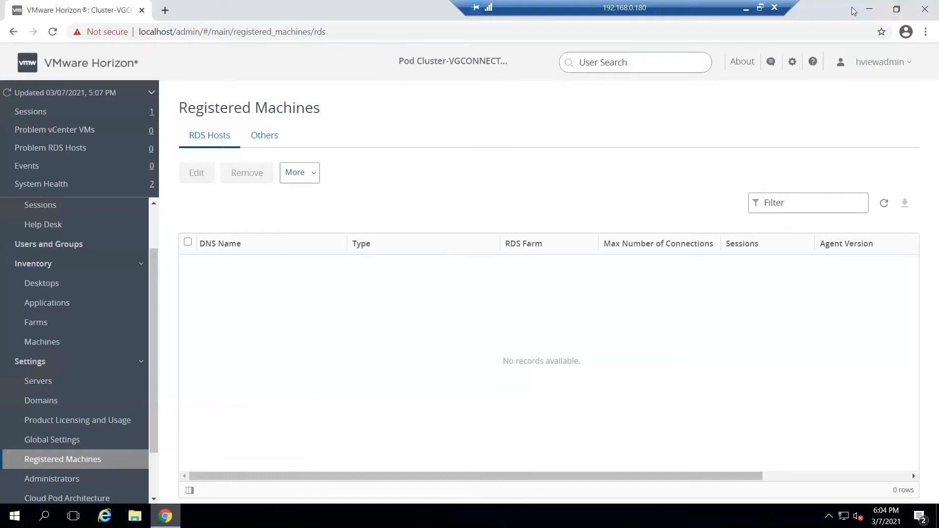
Step: Return to the 192.168.0.184 remote session, finish the Horizon Agent installer and restart the server
click(746, 7)
mouse_move(688, 516)
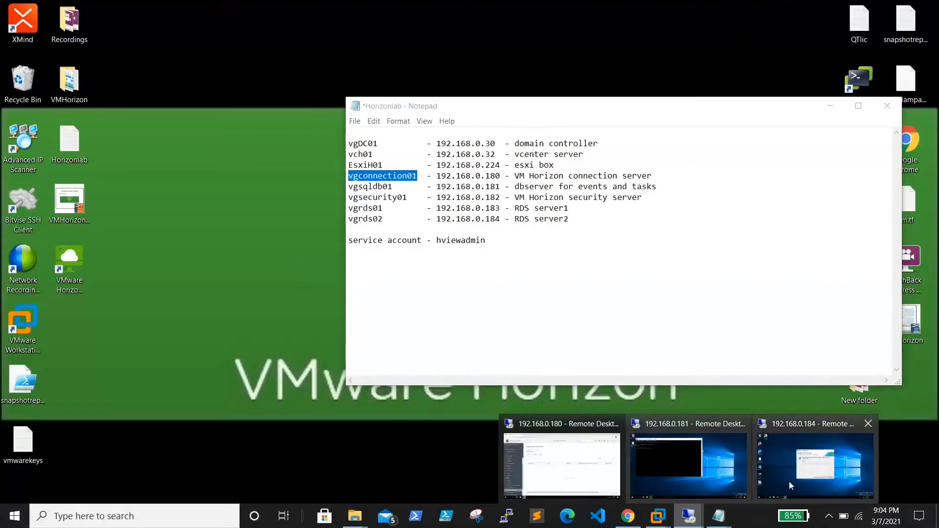
click(789, 480)
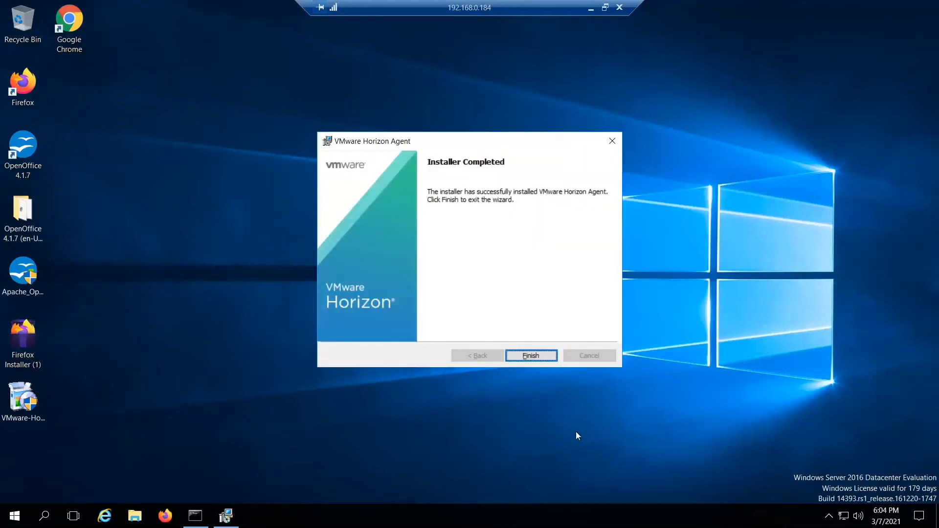
click(524, 353)
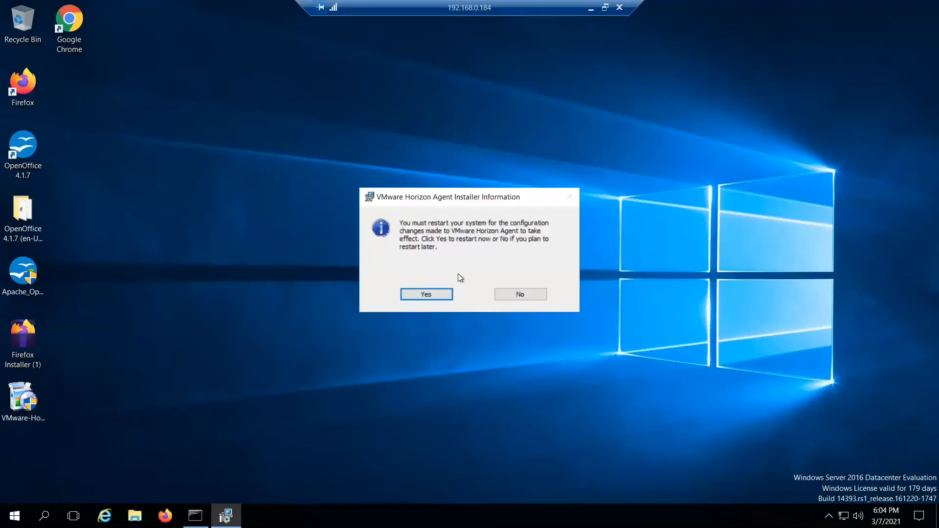
click(423, 296)
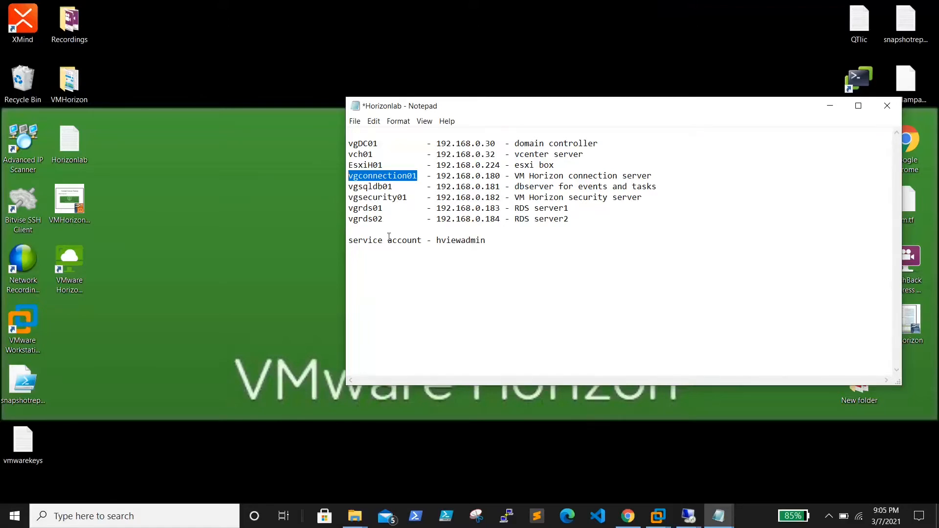
Step: Copy the vgrds02 address from the notes and start a Remote Desktop connection to 192.168.0.184
drag(499, 219, 439, 220)
key(ctrl+c)
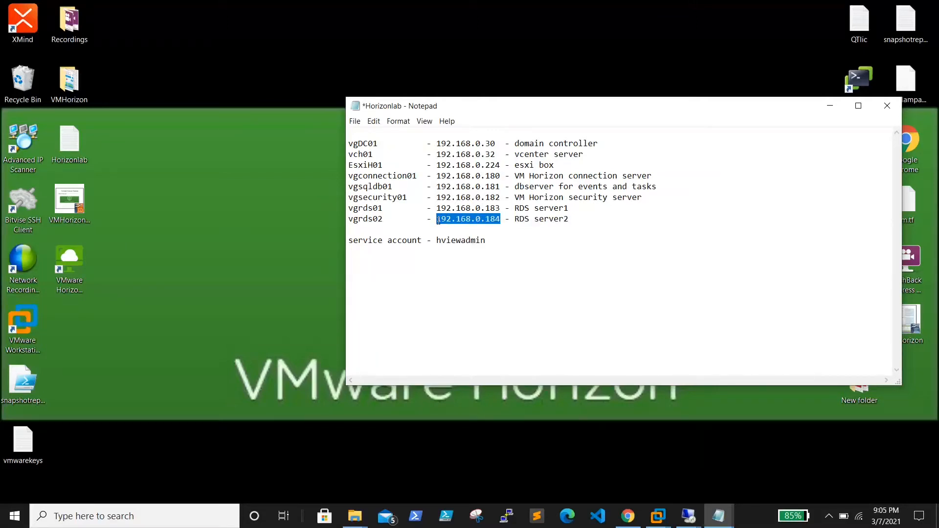
key(super+r)
key(Return)
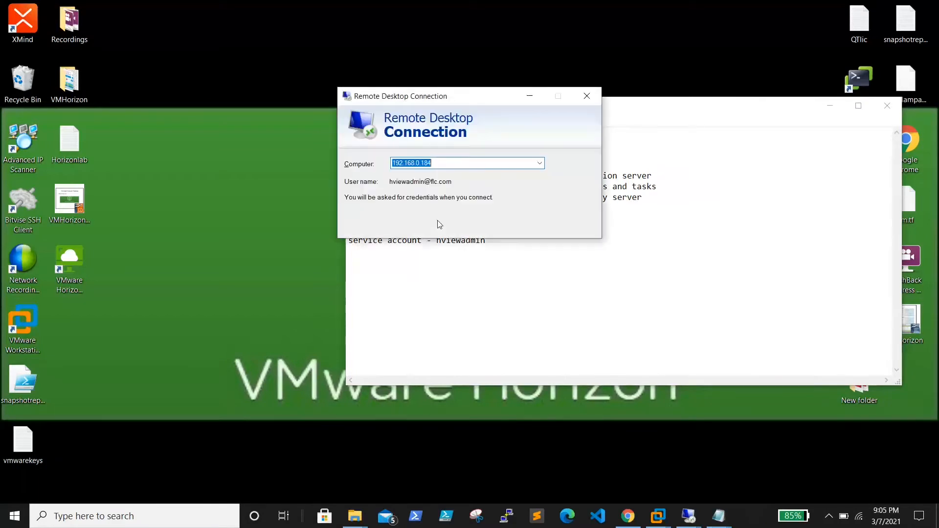
key(ctrl+v)
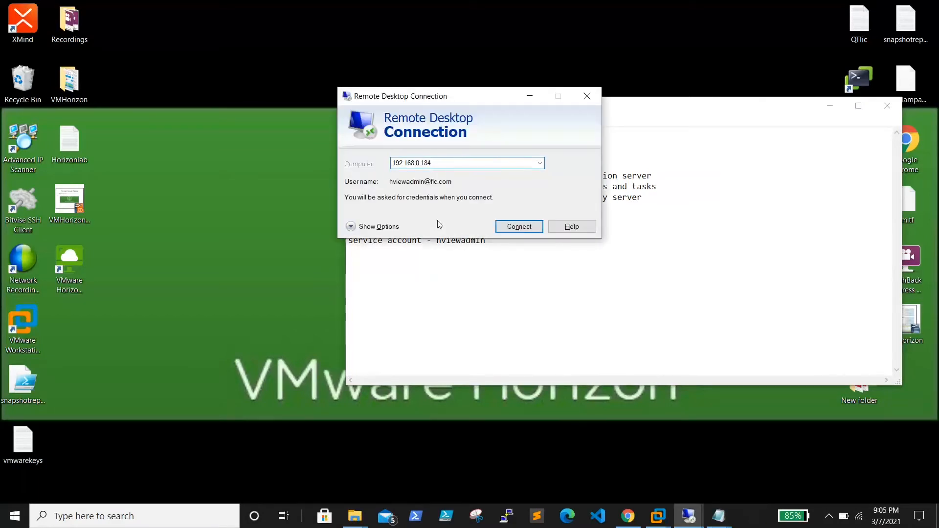
key(Return)
Step: Enter the hviewadmin account's password to sign in to the restarted RDS server
click(560, 229)
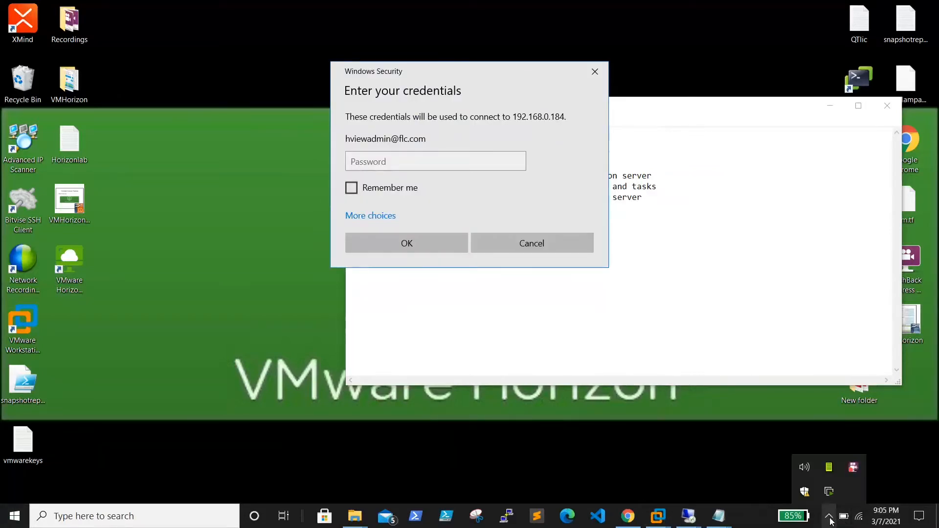
click(454, 166)
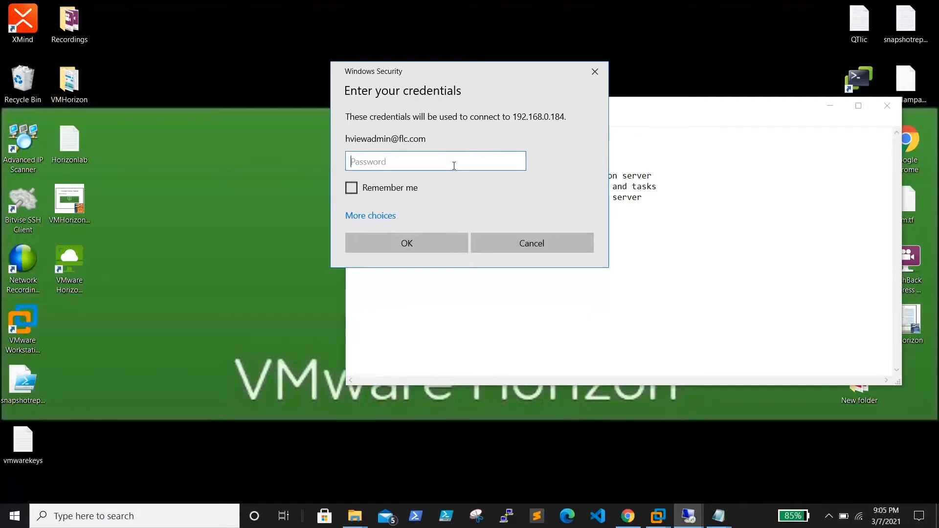
text(************)
key(Return)
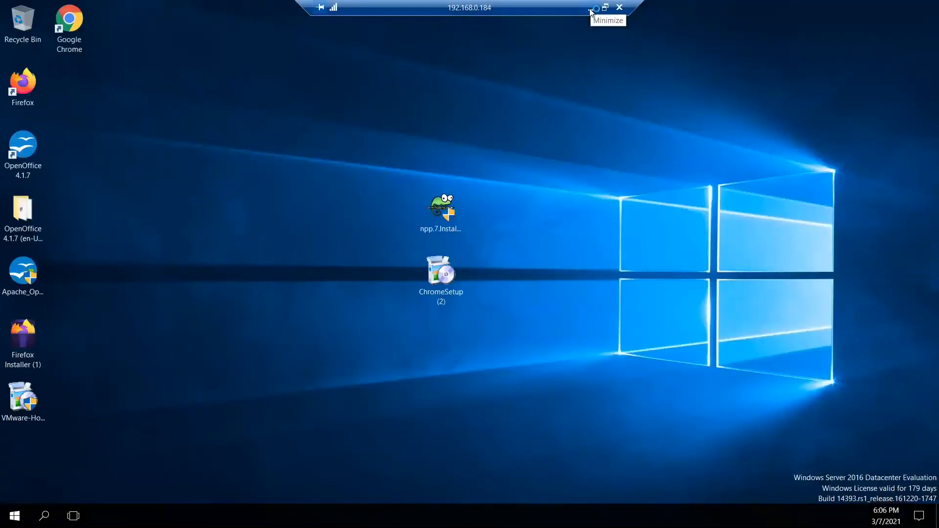
Step: Switch to the 192.168.0.180 remote session, refresh the registered RDS hosts list and select vgrds02.flc.com
click(589, 8)
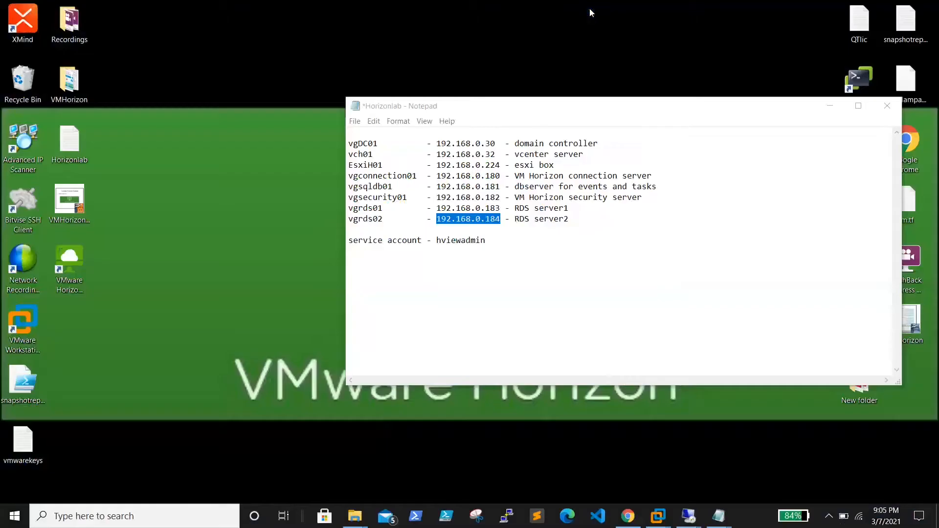
mouse_move(694, 516)
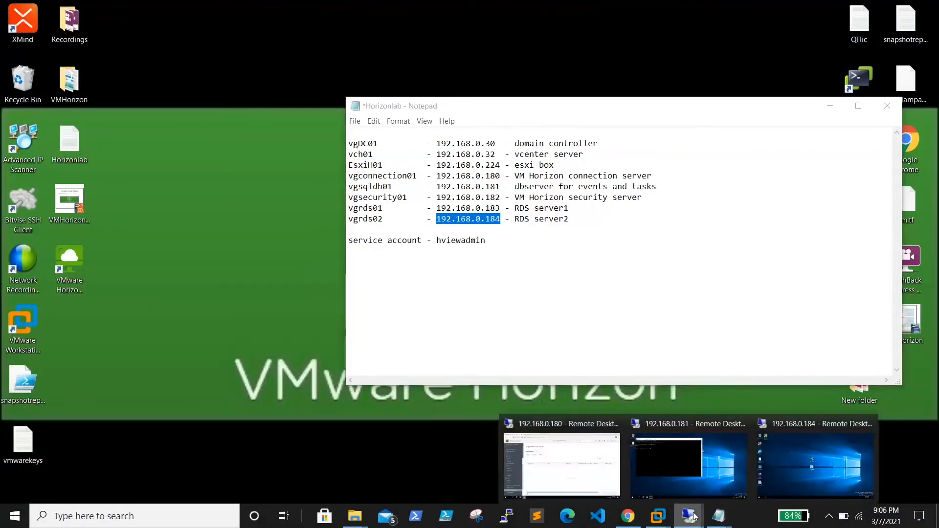
click(571, 456)
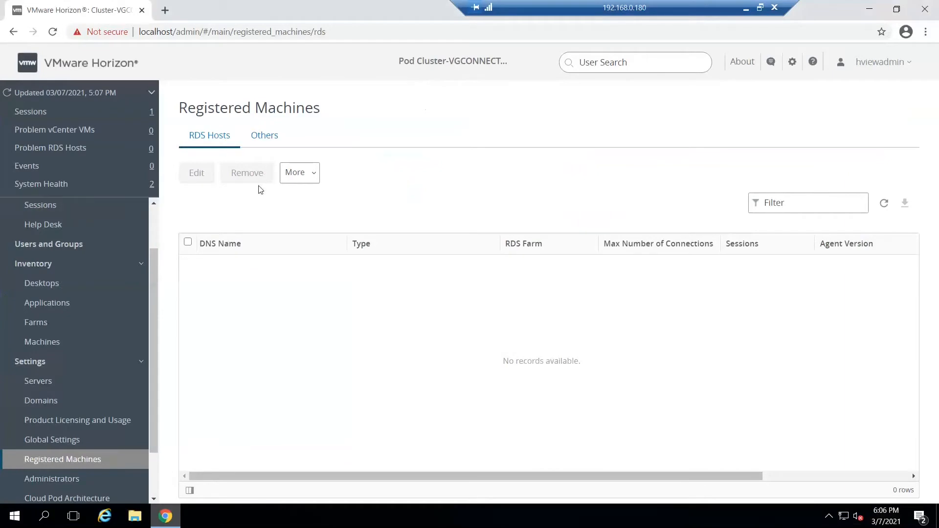
click(883, 207)
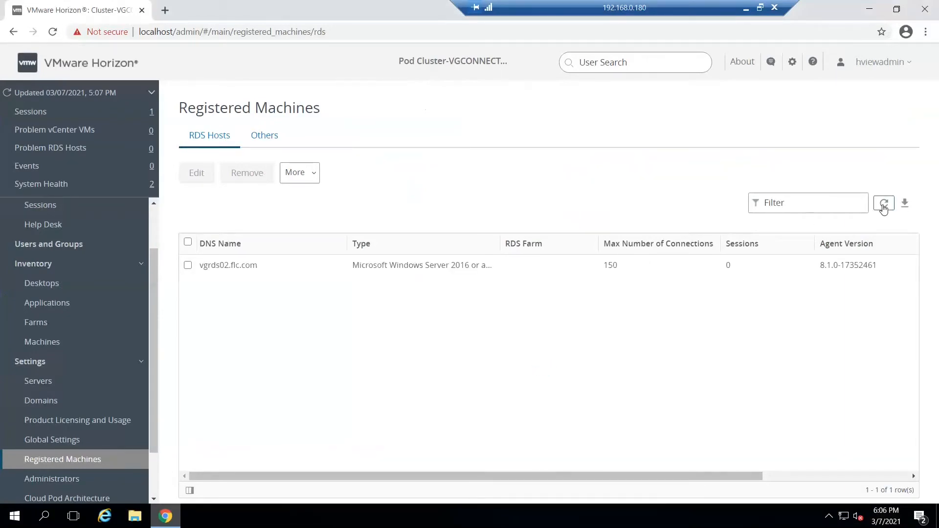
click(187, 242)
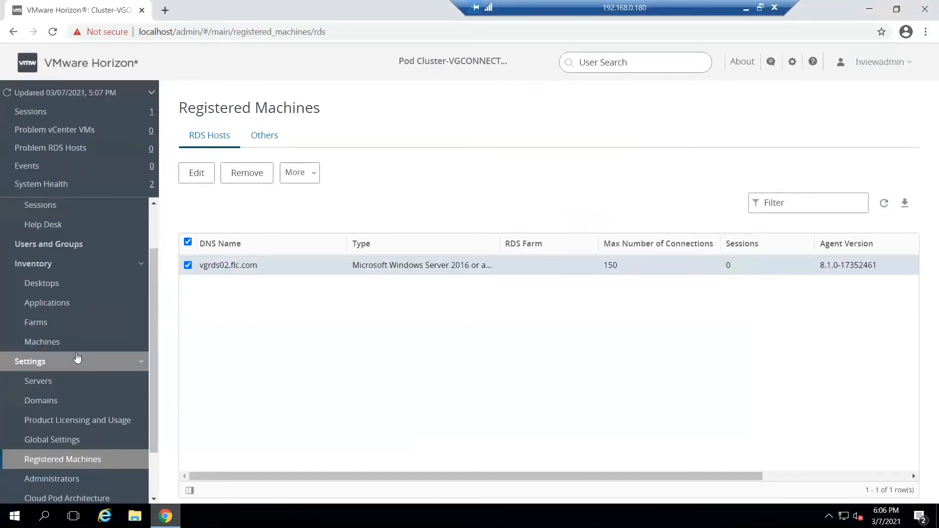
Step: Start adding a new farm in the Horizon inventory, choose Manual Farm as its type and continue
scroll(77, 357, up, 3)
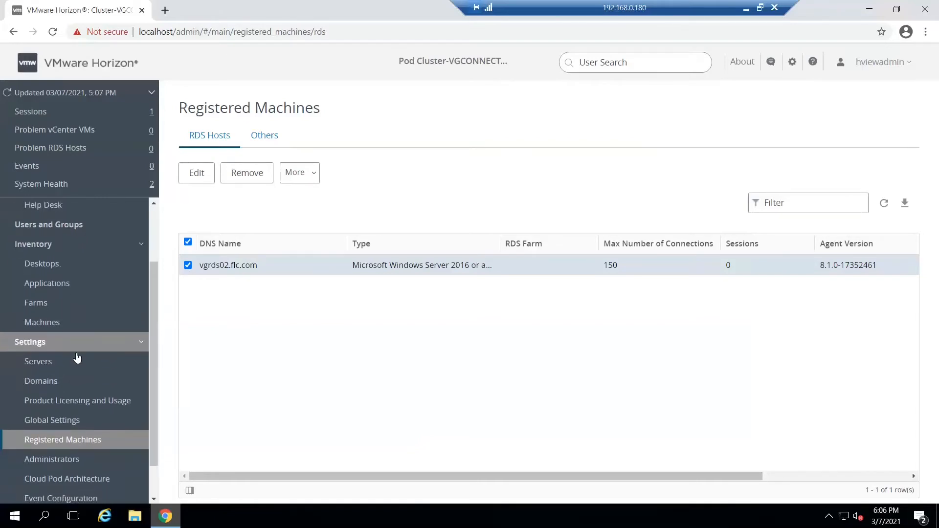
click(42, 384)
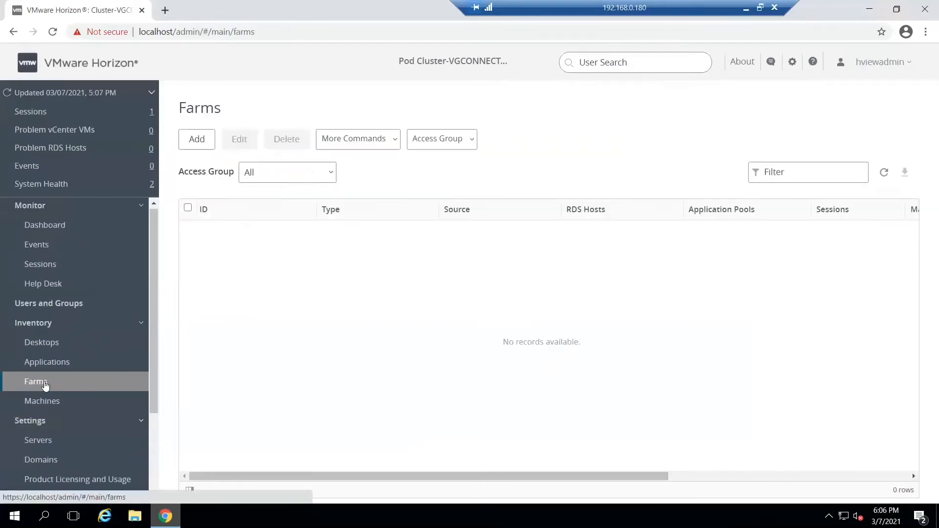
click(203, 141)
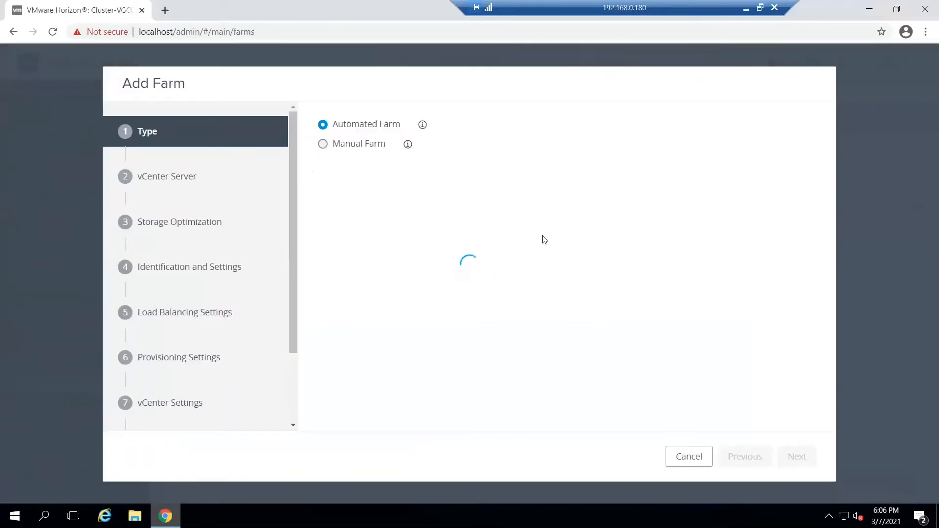
click(325, 148)
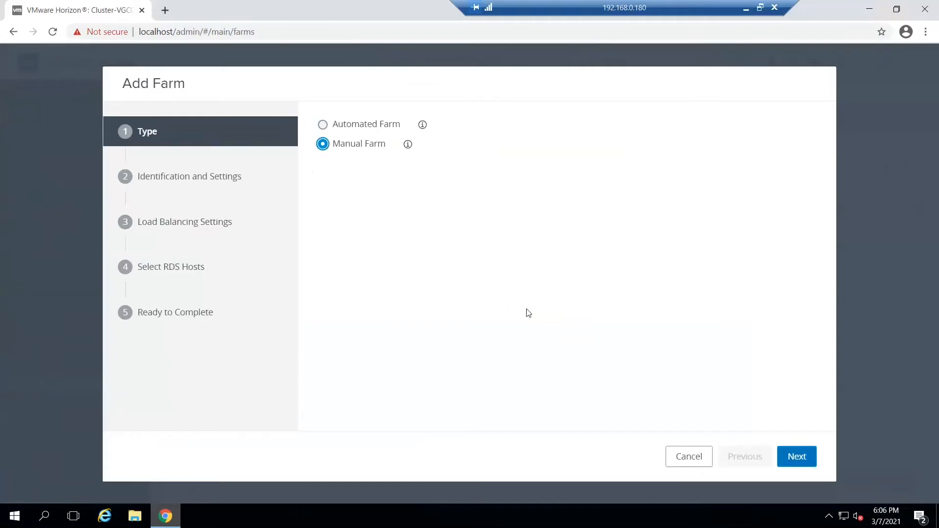
click(805, 455)
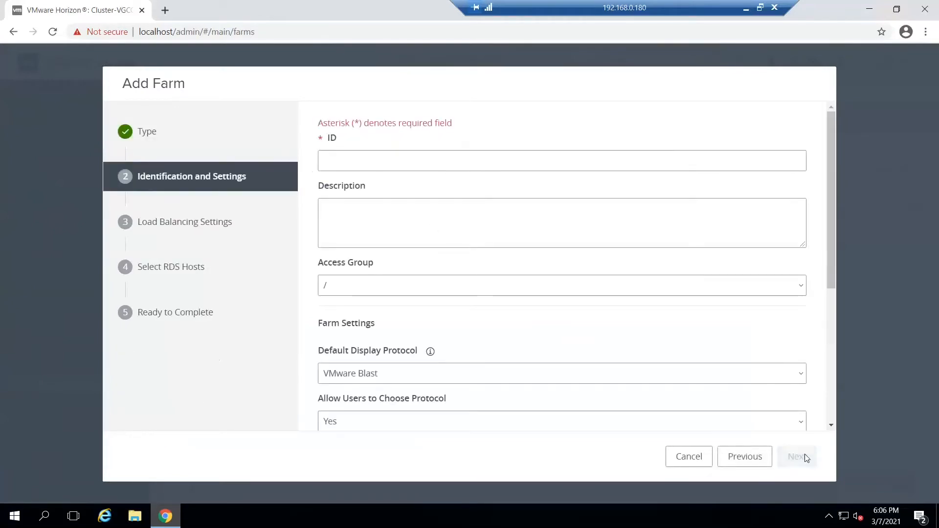
Step: Review the manual farm's identification, display protocol and session timeout settings, and make its ID field ready for entry
scroll(659, 351, down, 3)
scroll(658, 351, down, 2)
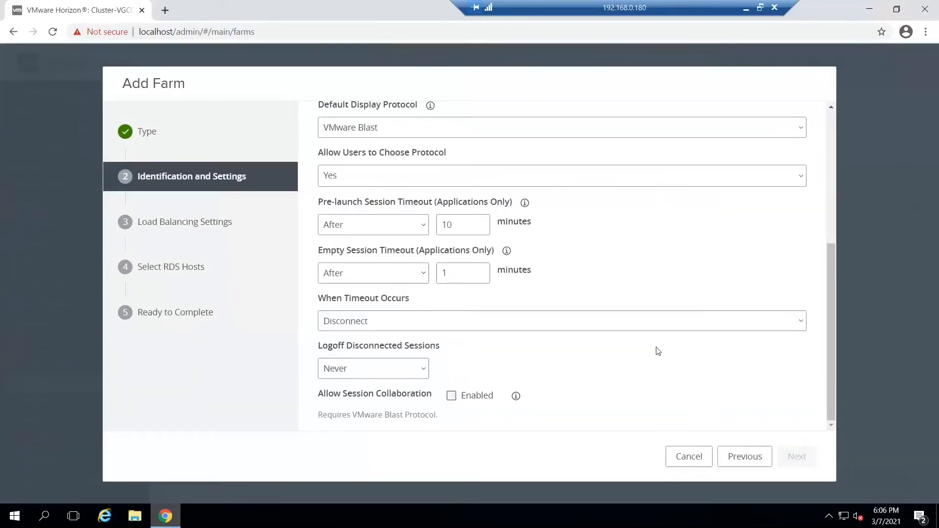
scroll(658, 351, up, 5)
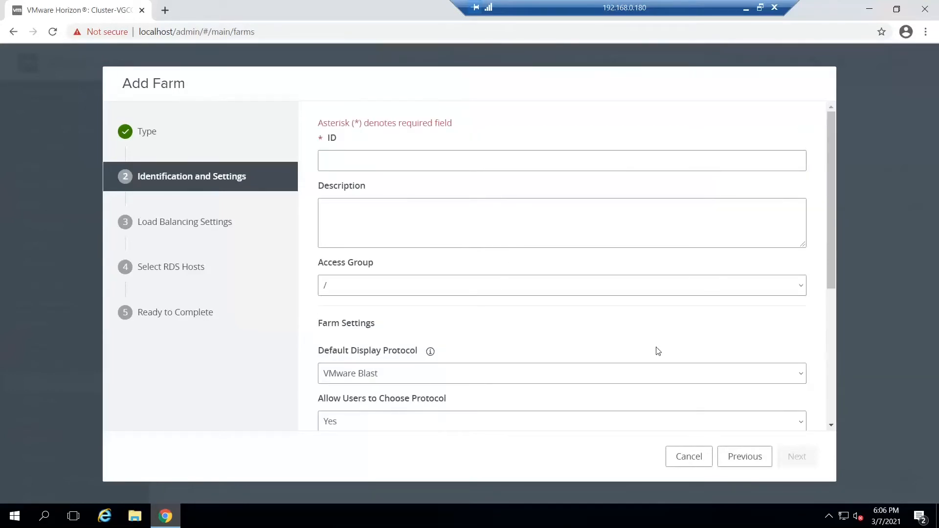
click(519, 157)
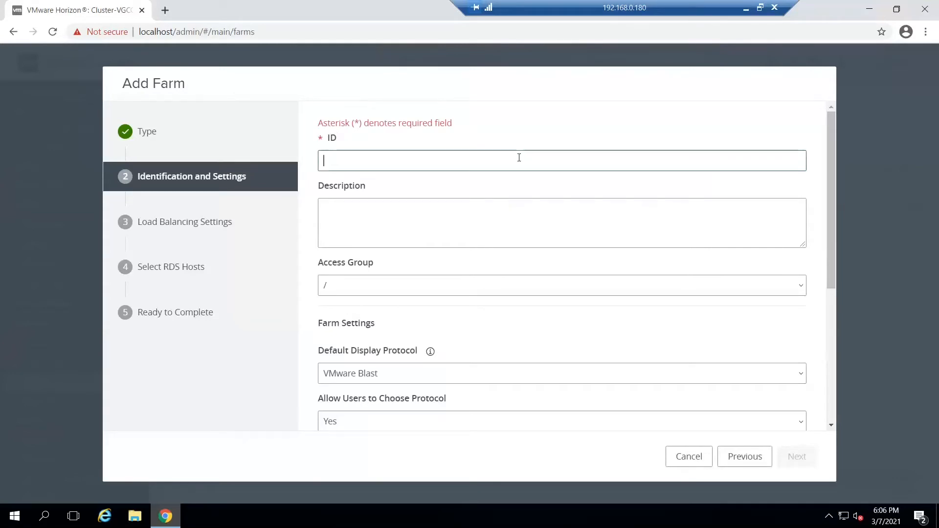
scroll(519, 157, down, 5)
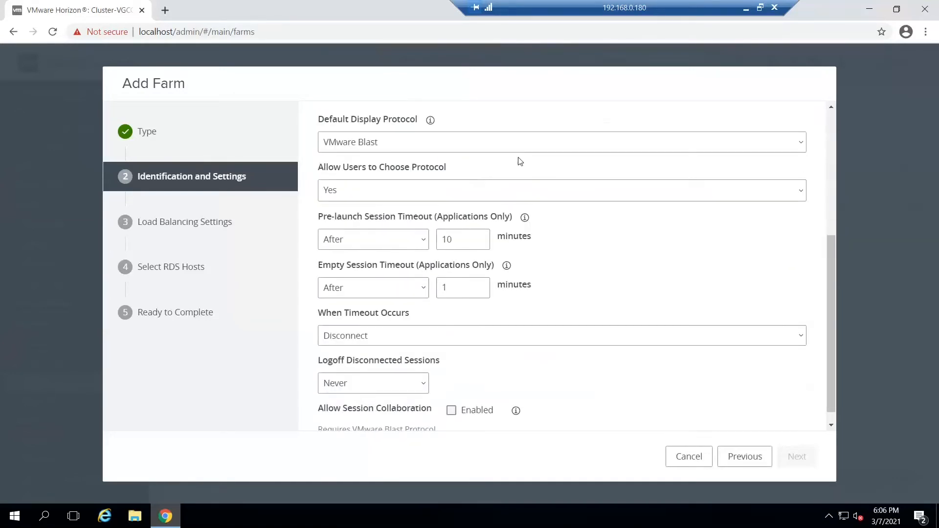
scroll(520, 161, up, 5)
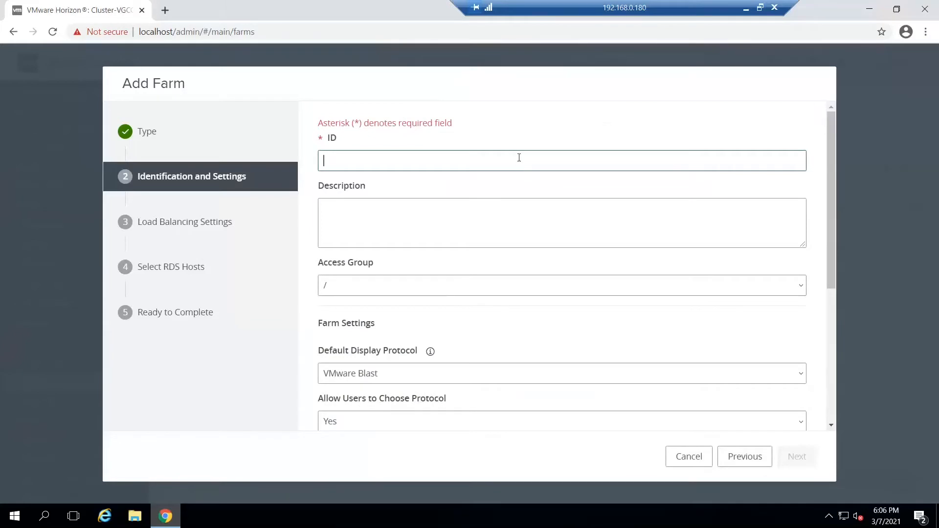
text(A)
key(BackSpace)
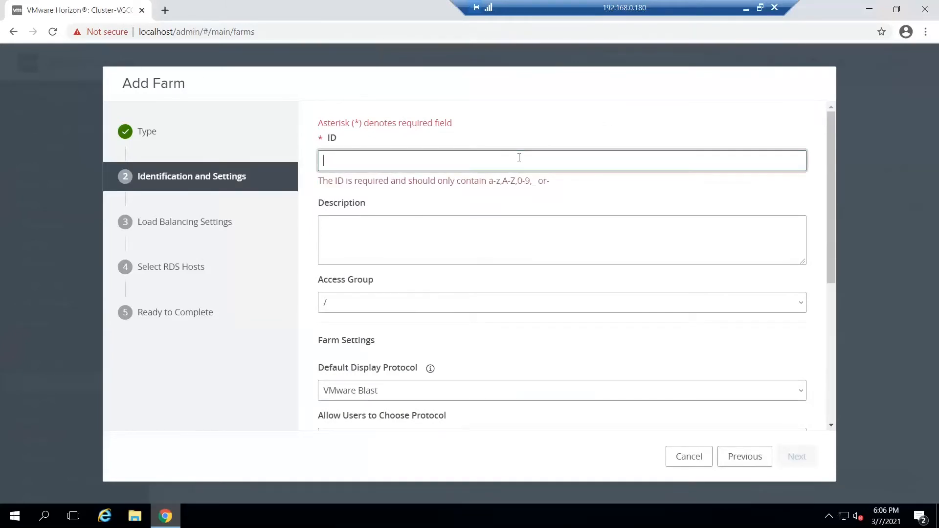
text(view)
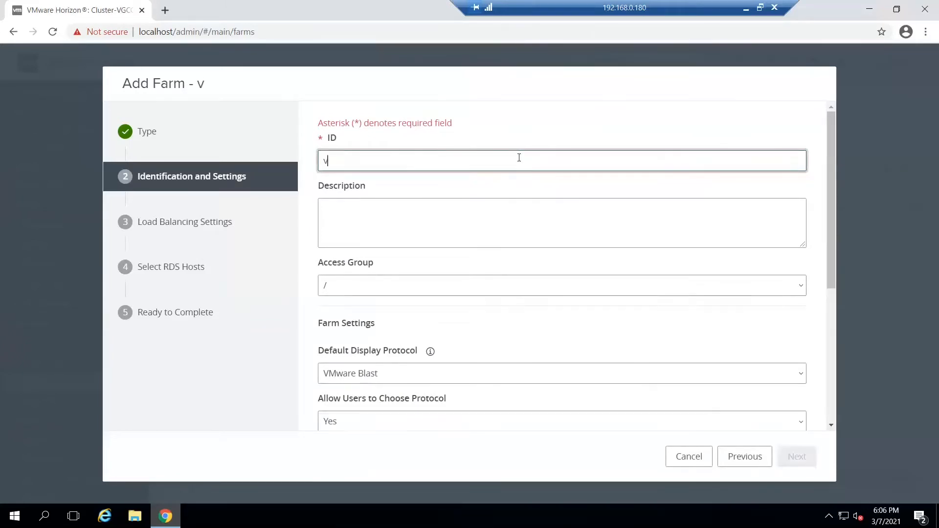
key(BackSpace)
key(BackSpace)
key(BackSpace)
key(BackSpace)
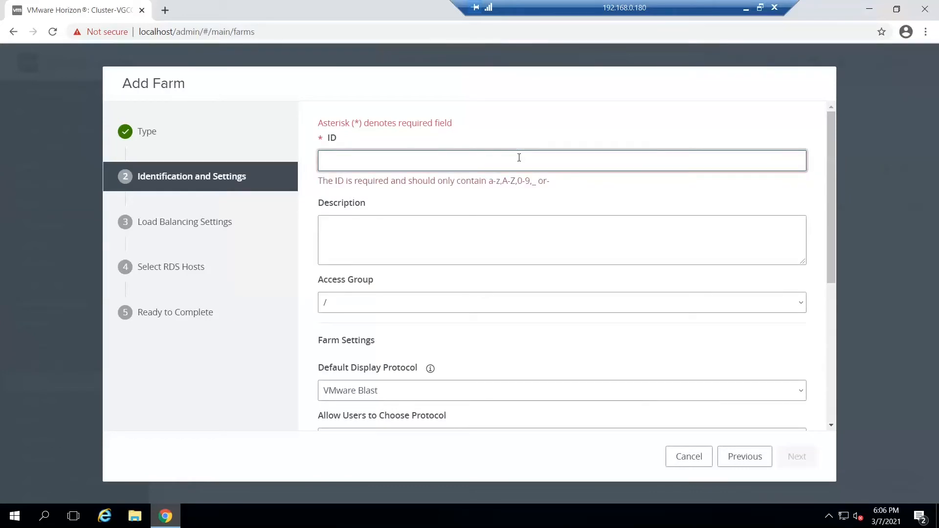
Step: Set the manual farm's ID to ApplicationFarm
text(Application)
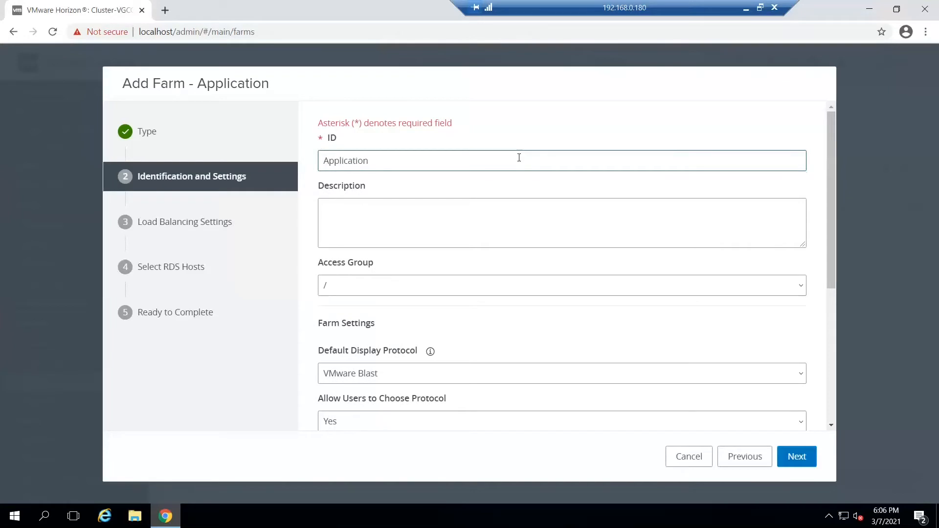
text(Fo)
key(BackSpace)
text(arm)
scroll(492, 330, down, 4)
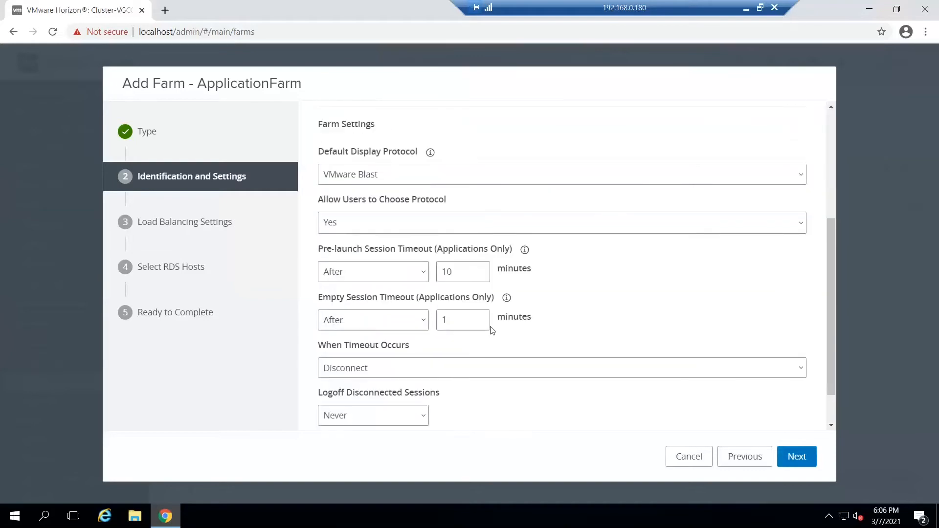
Step: Accept the default farm and load balancing settings and select the RDS host vgrds02.flc.com for ApplicationFarm
scroll(491, 331, down, 1)
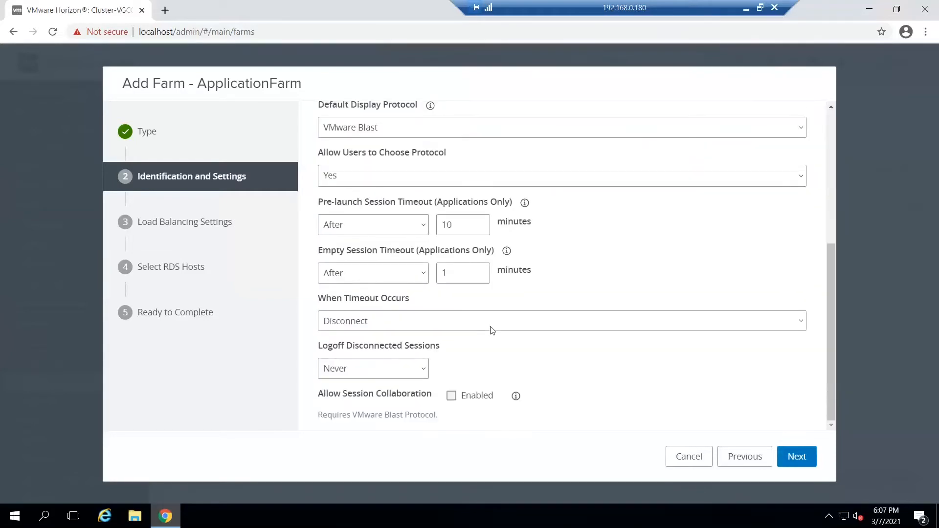
click(799, 457)
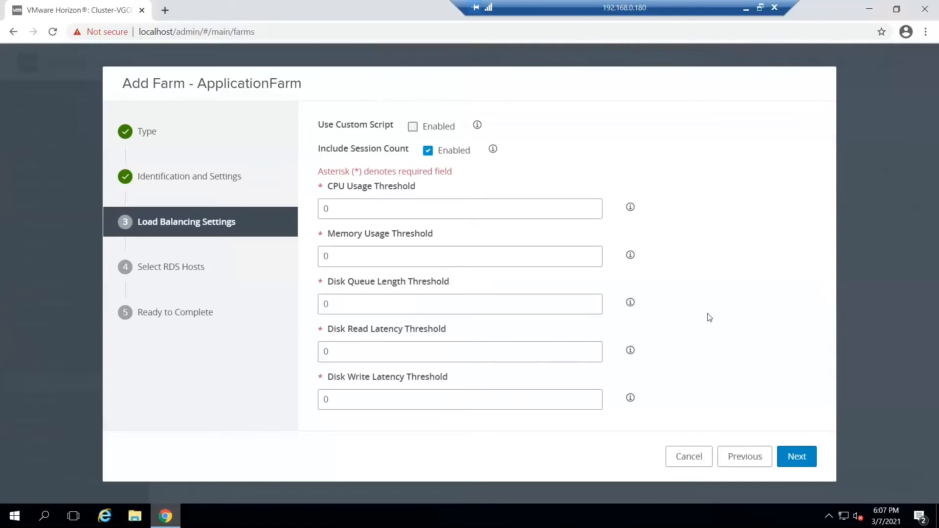
click(796, 458)
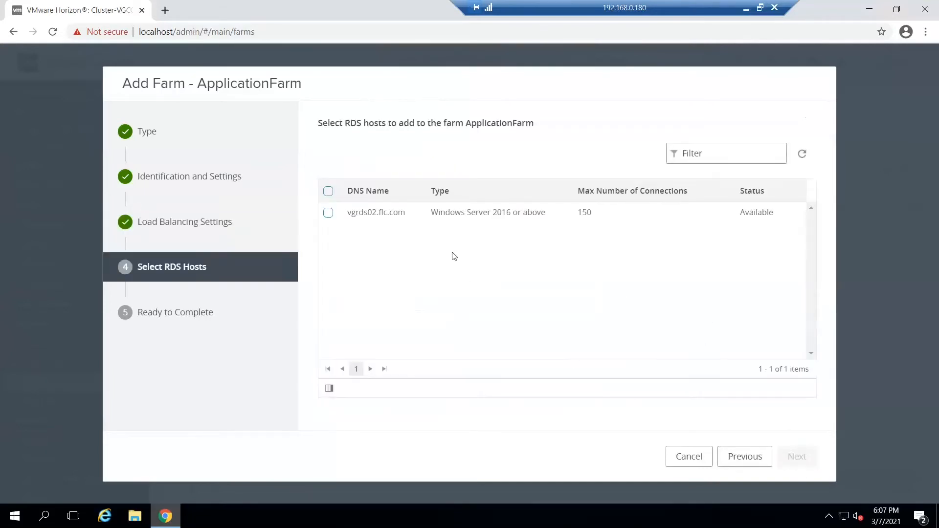
click(328, 191)
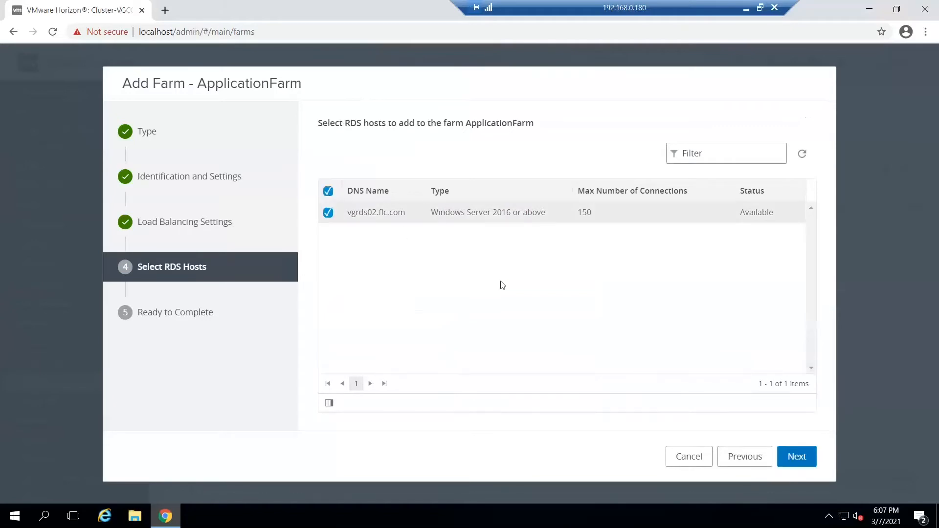
click(805, 456)
Step: Review the summary of ApplicationFarm's settings and submit the new farm
scroll(750, 363, down, 10)
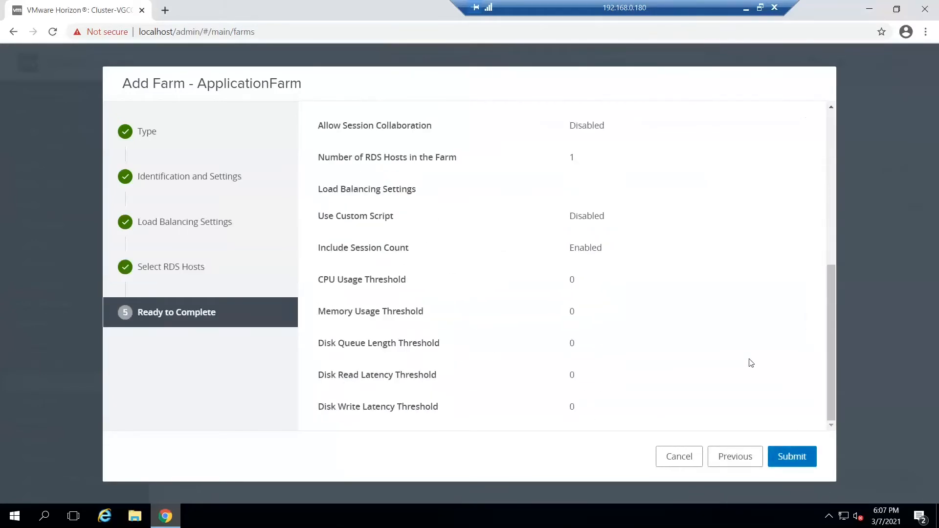
scroll(751, 363, up, 10)
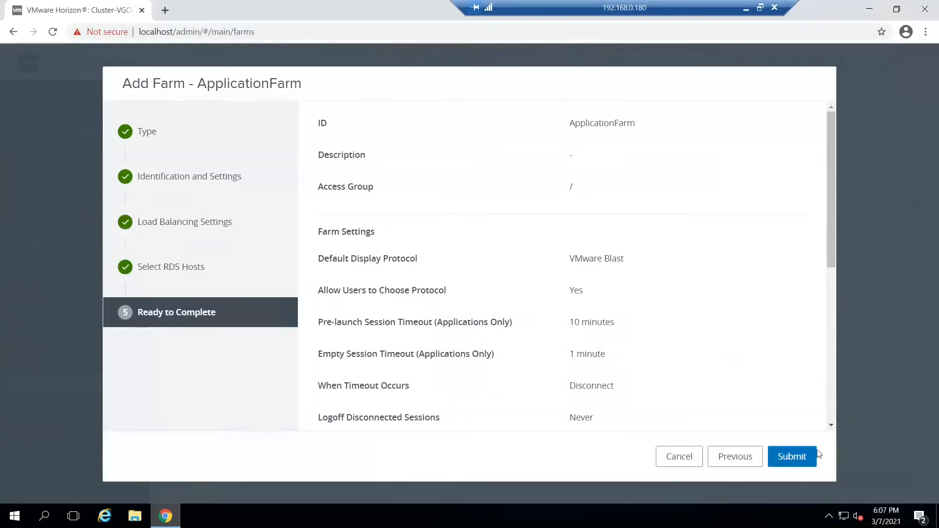
click(800, 455)
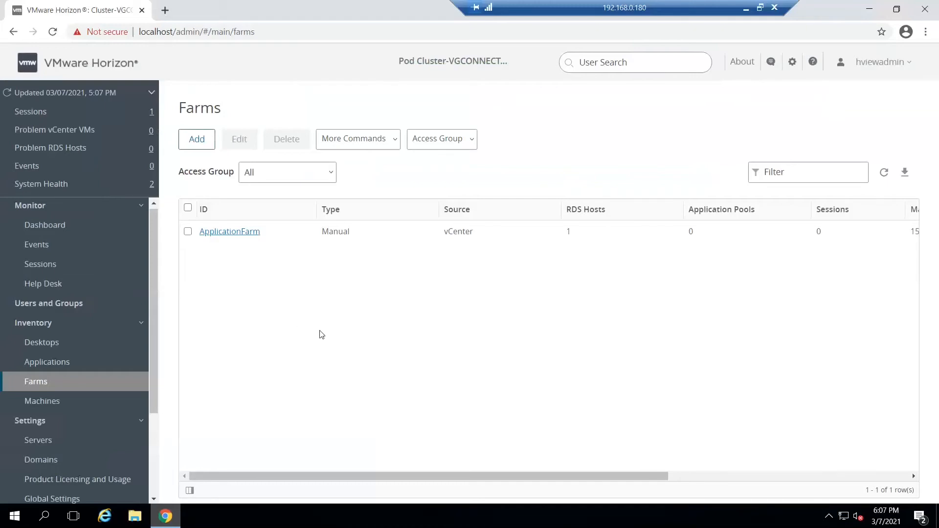
Step: Start adding an application pool from installed applications and look over the applications offered by the RDS farm ApplicationFarm
click(57, 364)
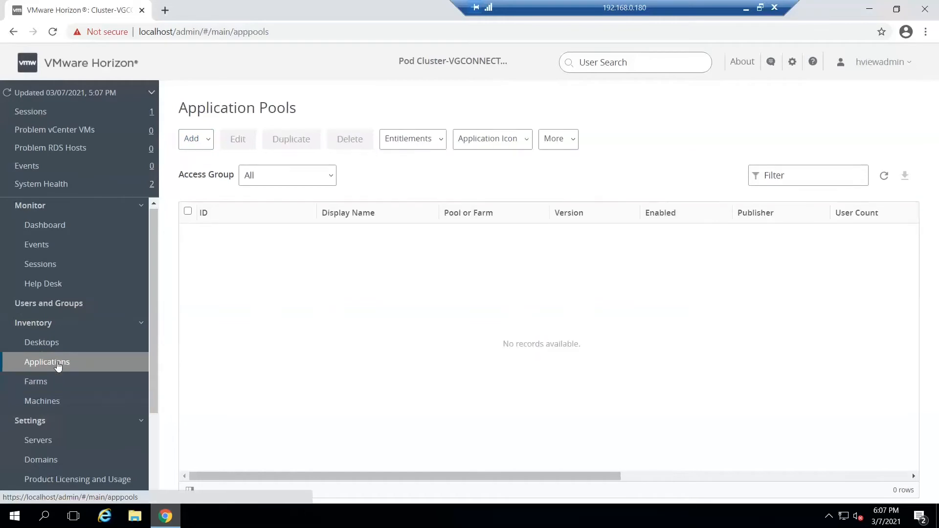
click(205, 150)
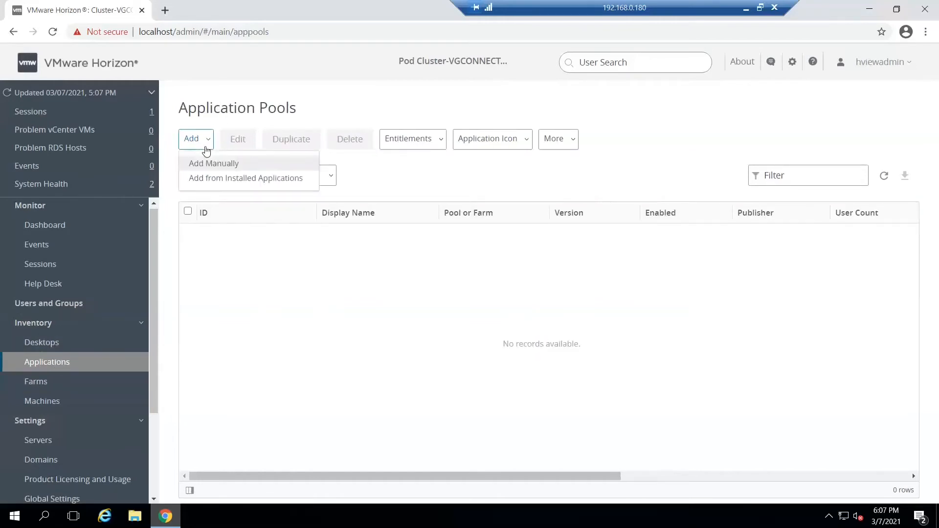
click(246, 178)
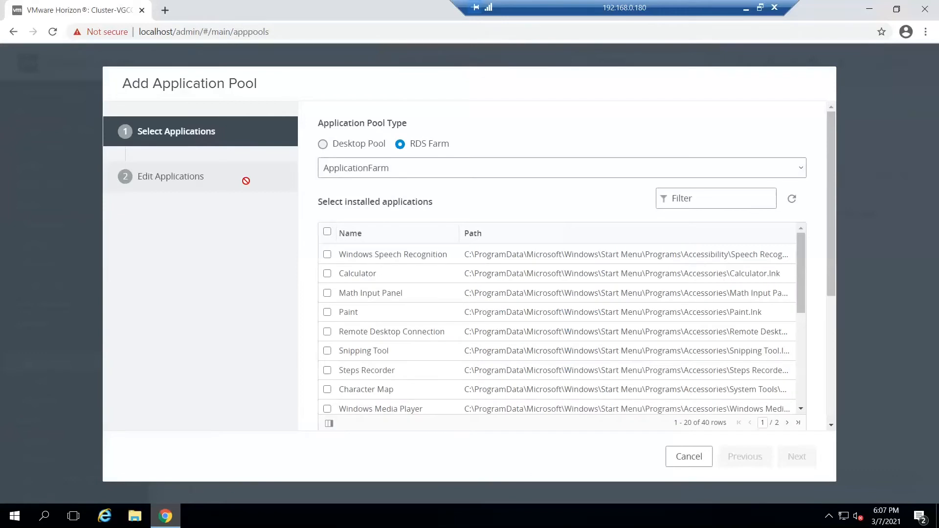
scroll(493, 219, down, 3)
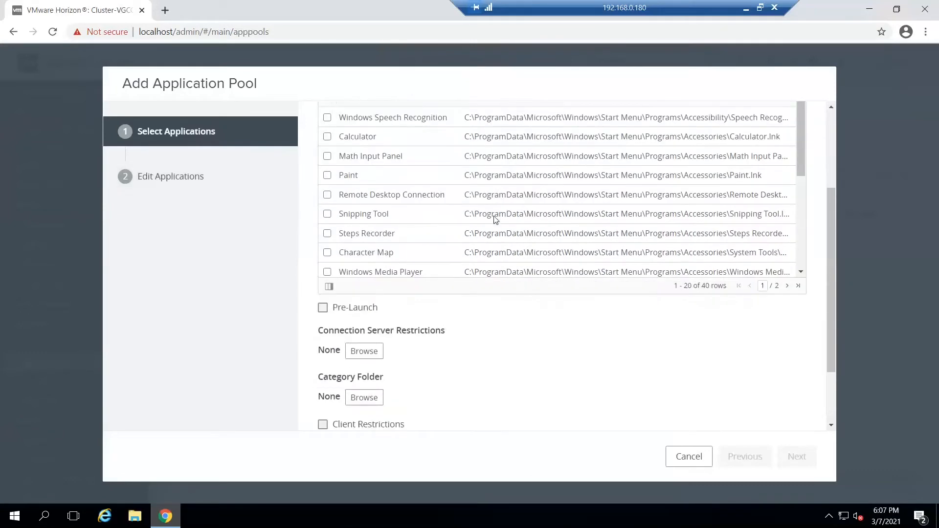
scroll(494, 220, up, 1)
scroll(494, 219, up, 2)
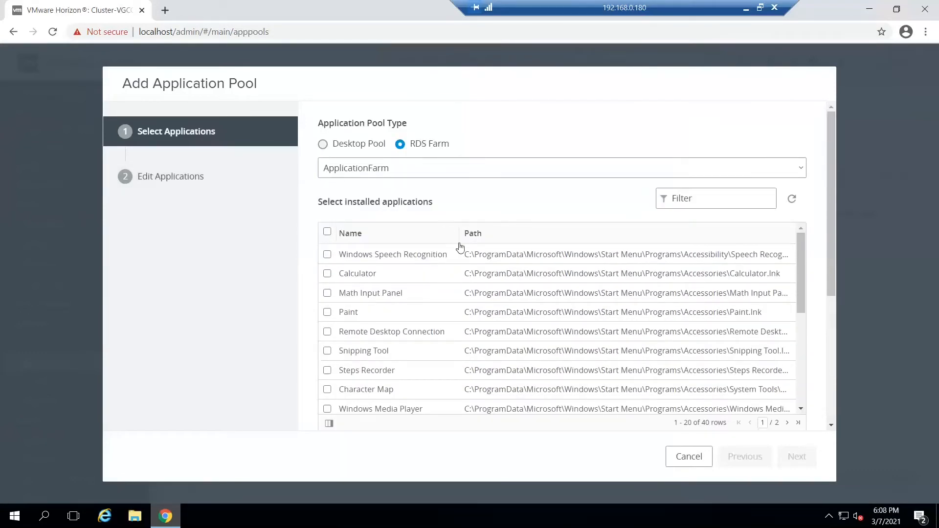
scroll(547, 254, down, 3)
scroll(546, 254, up, 3)
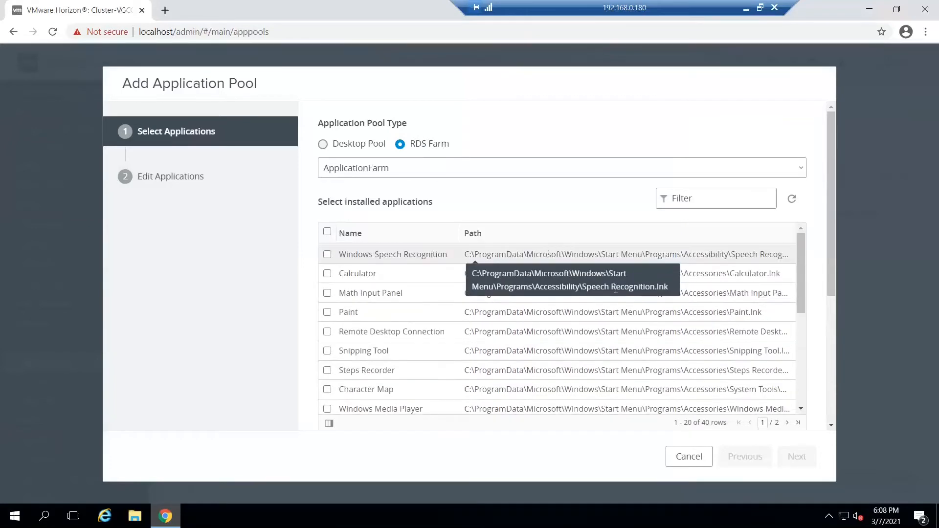
Step: Try to select Google Chrome and Firefox among the farm's installed applications
scroll(509, 337, down, 3)
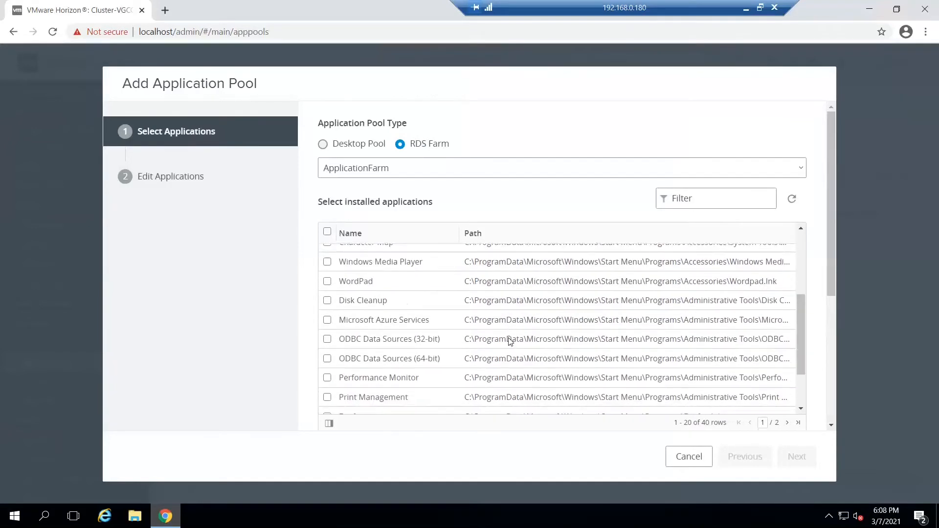
scroll(508, 338, down, 2)
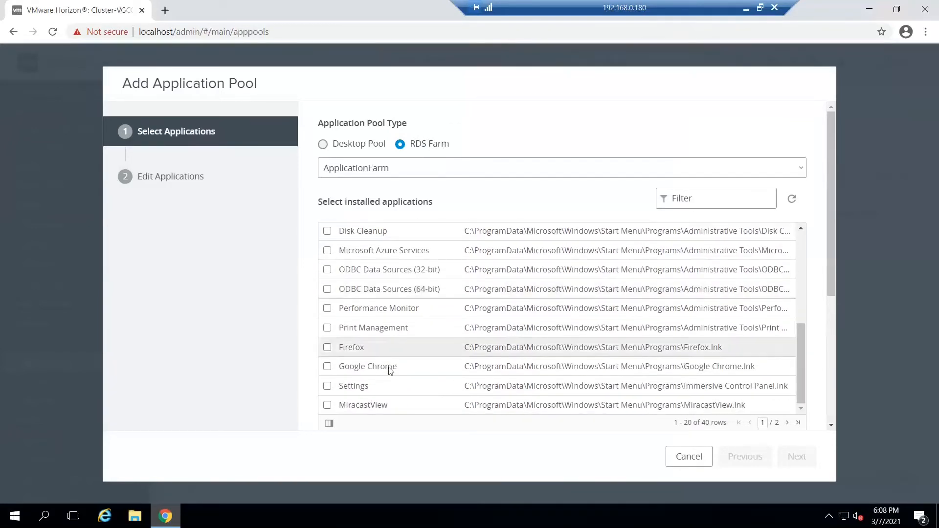
click(327, 366)
click(327, 348)
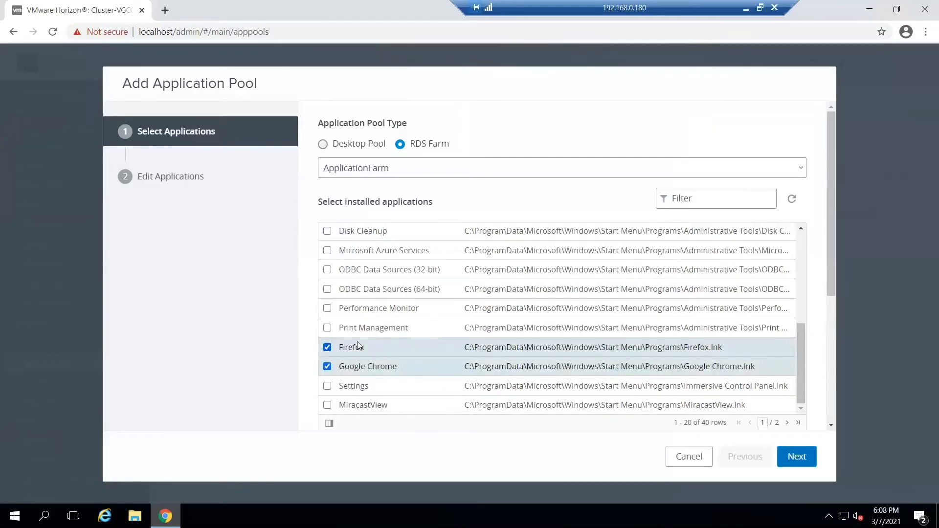
Step: Try to add Notepad++ to the selection by filtering the installed applications for "notepa", and clear the filter
scroll(383, 338, up, 1)
scroll(383, 340, up, 2)
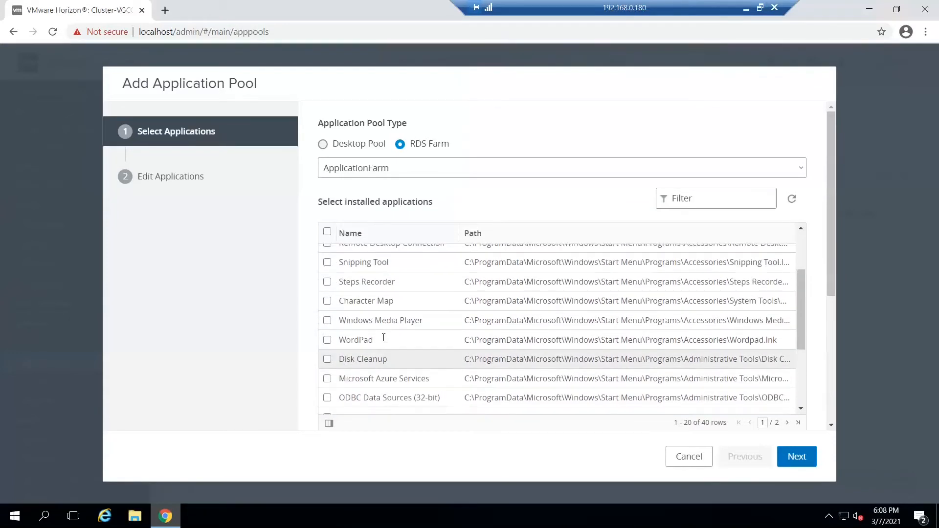
scroll(383, 337, up, 1)
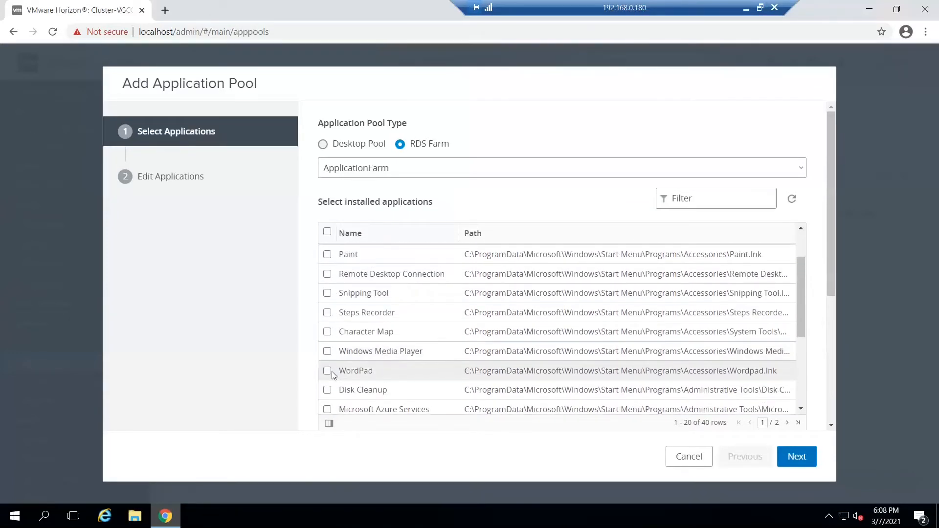
scroll(362, 365, up, 1)
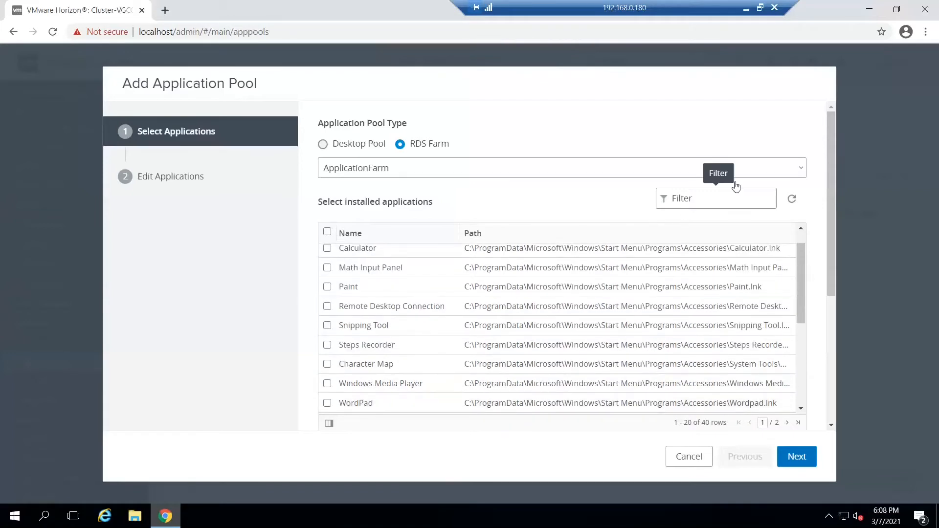
click(751, 202)
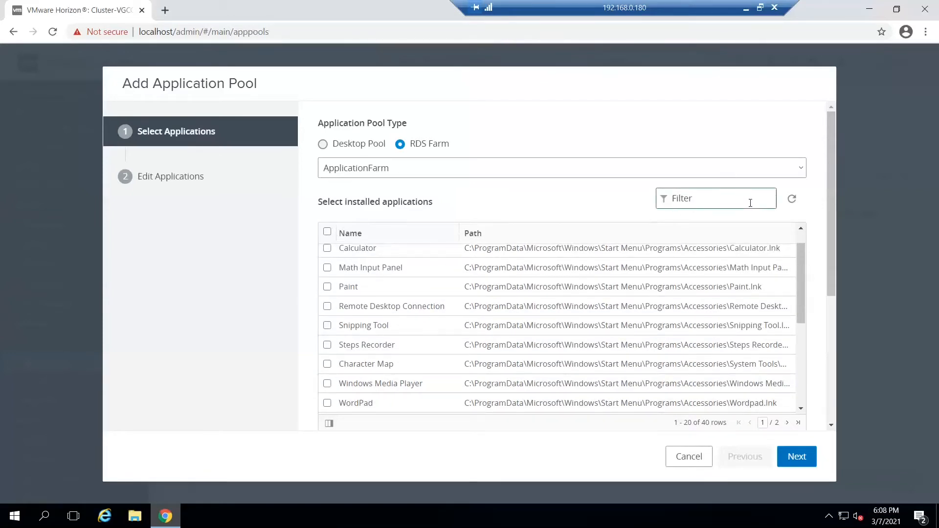
text(notepa)
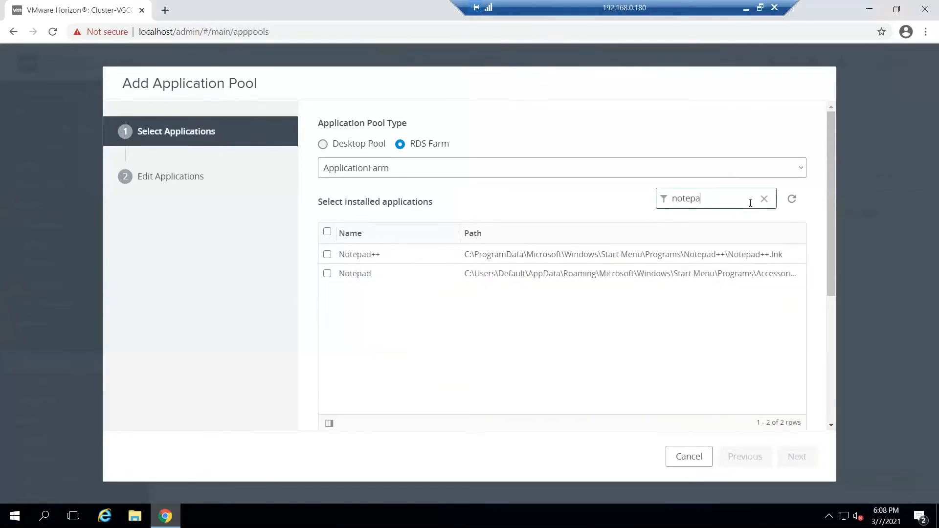
click(327, 254)
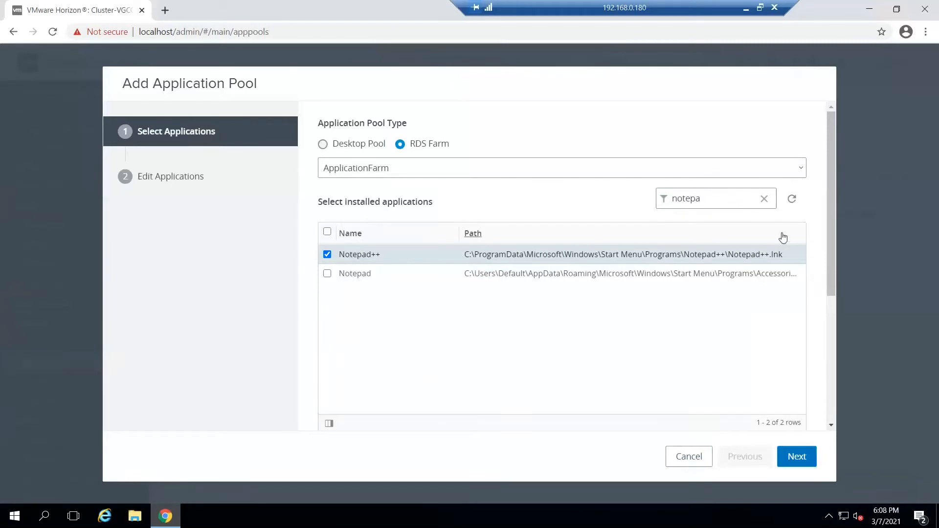
click(765, 201)
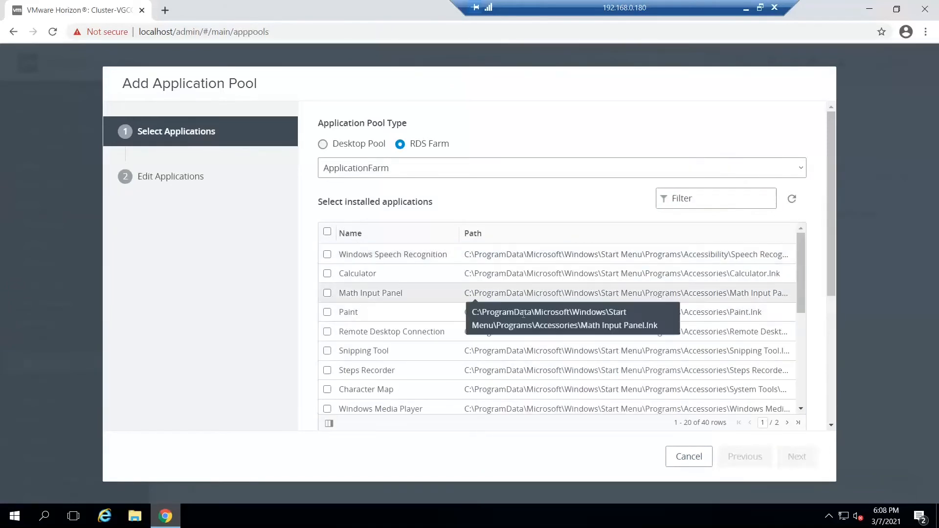
Step: Select Firefox, Google Chrome and Calculator from the unfiltered list of installed applications
scroll(523, 313, down, 5)
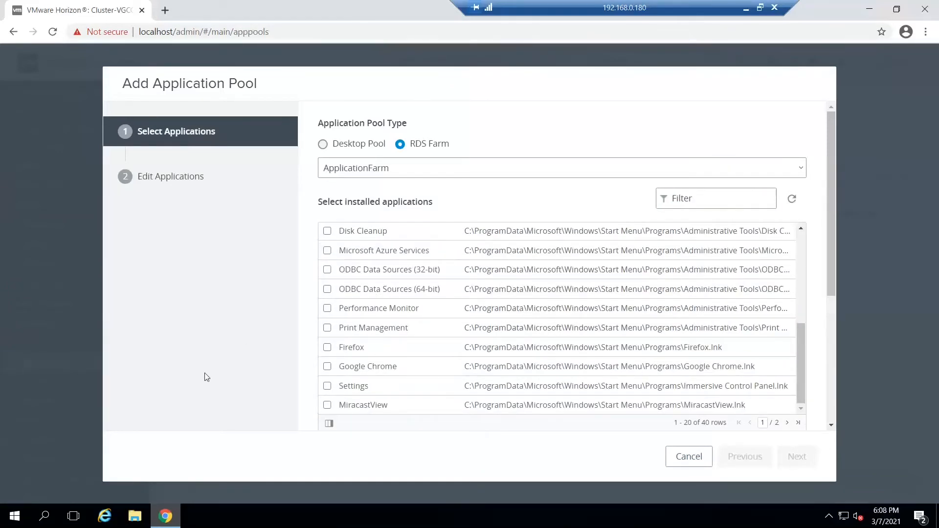
click(326, 347)
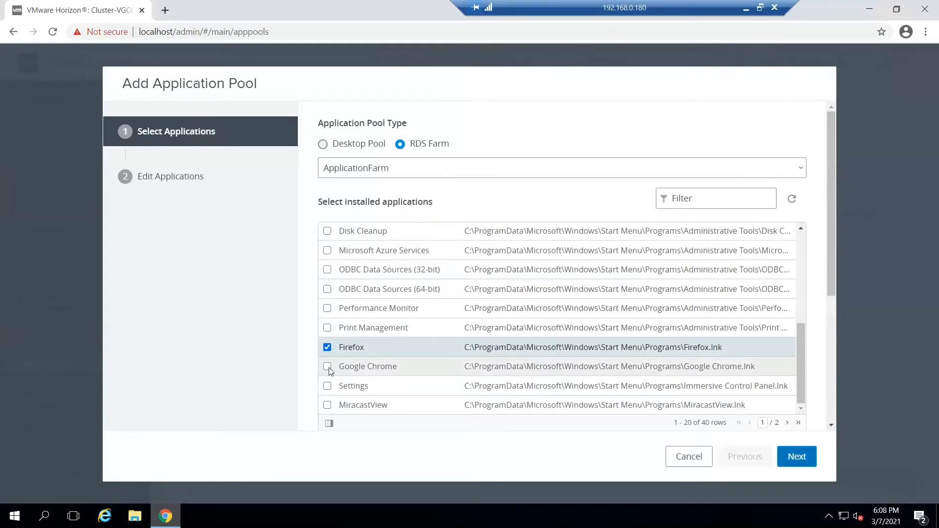
click(327, 367)
scroll(397, 316, up, 3)
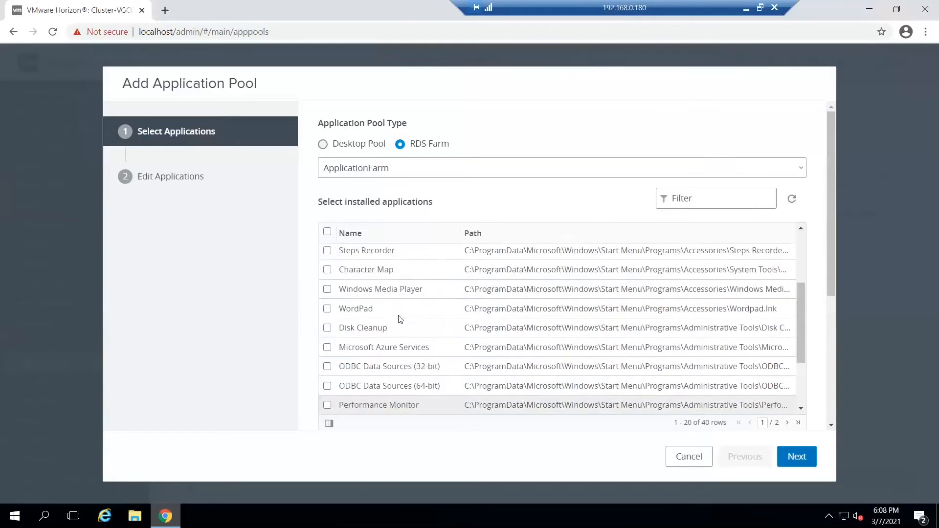
scroll(399, 333, up, 3)
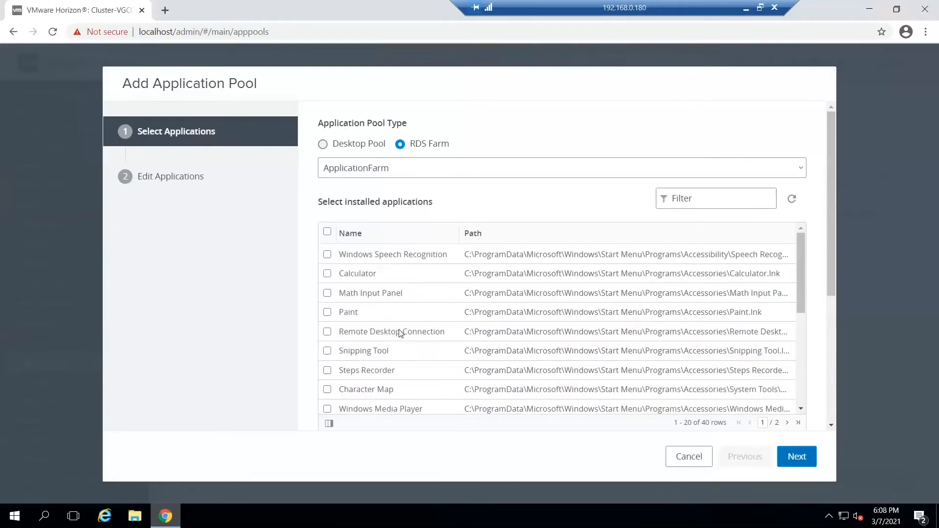
click(327, 274)
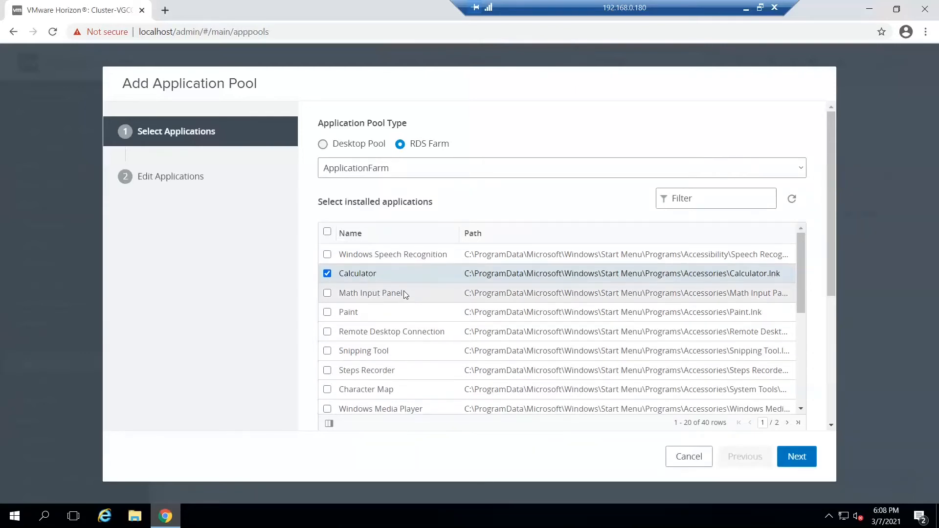
Step: Check the selected applications, keep their default IDs and display names, and submit the application pools
scroll(403, 294, down, 2)
scroll(404, 294, down, 4)
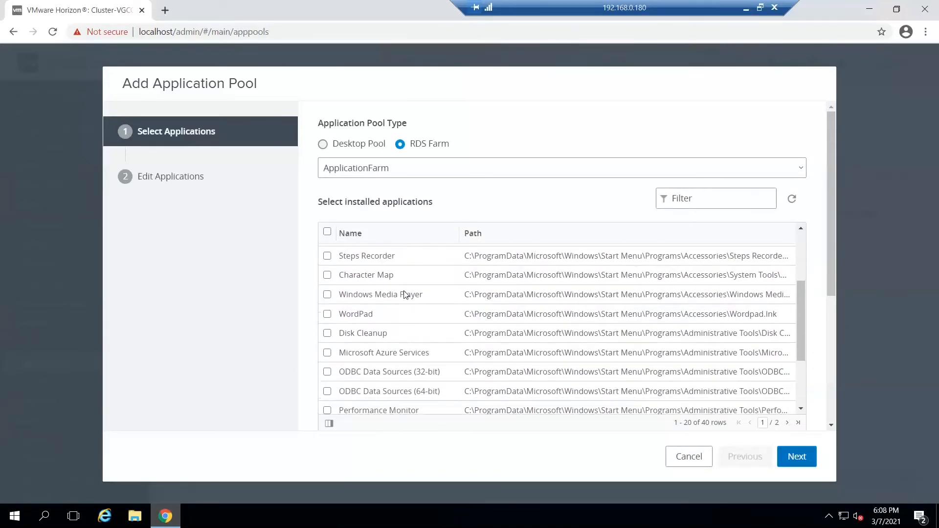
scroll(404, 294, down, 3)
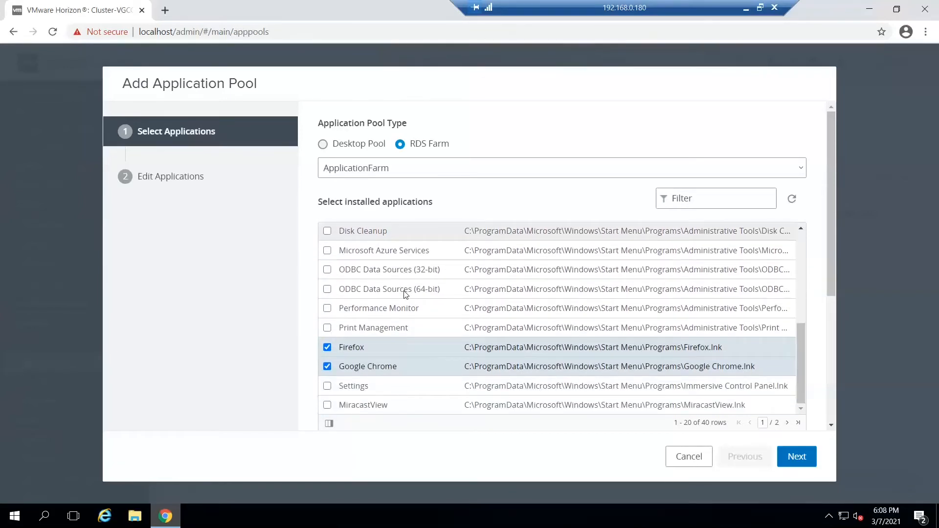
click(799, 456)
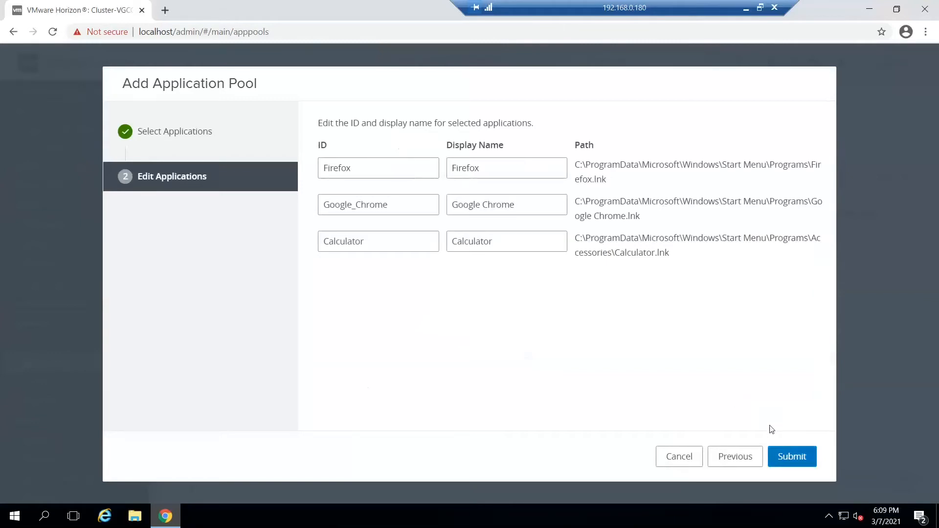
click(802, 465)
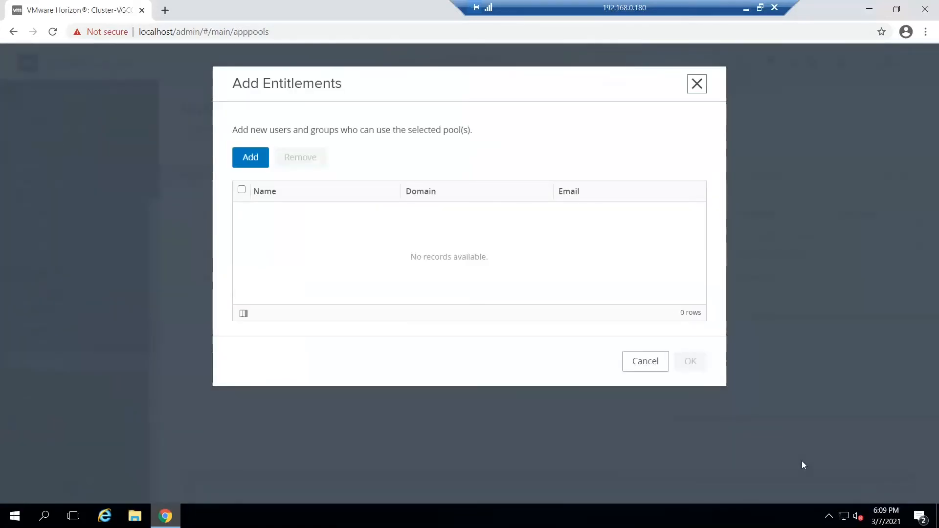
Step: Find the Domain Users group by searching for "domain users" and entitle it to the new Calculator, Firefox and Google Chrome pools
click(251, 165)
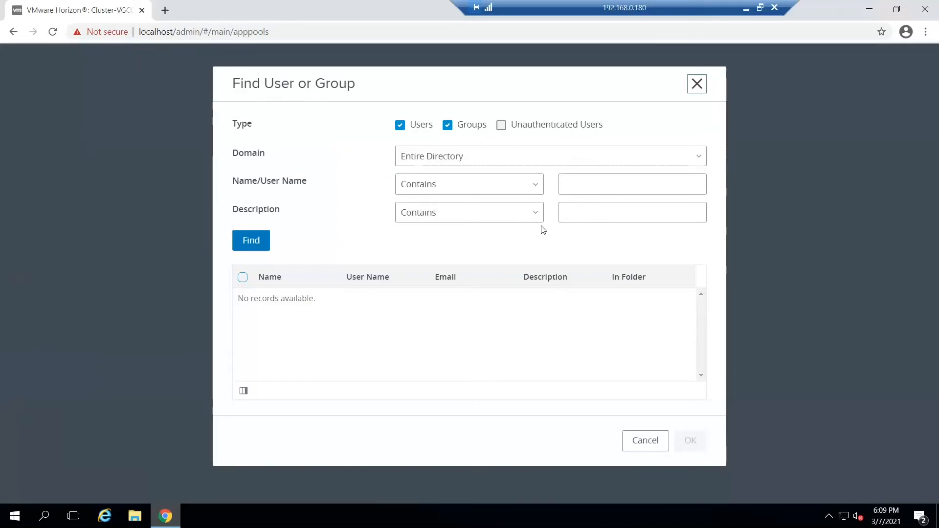
click(613, 179)
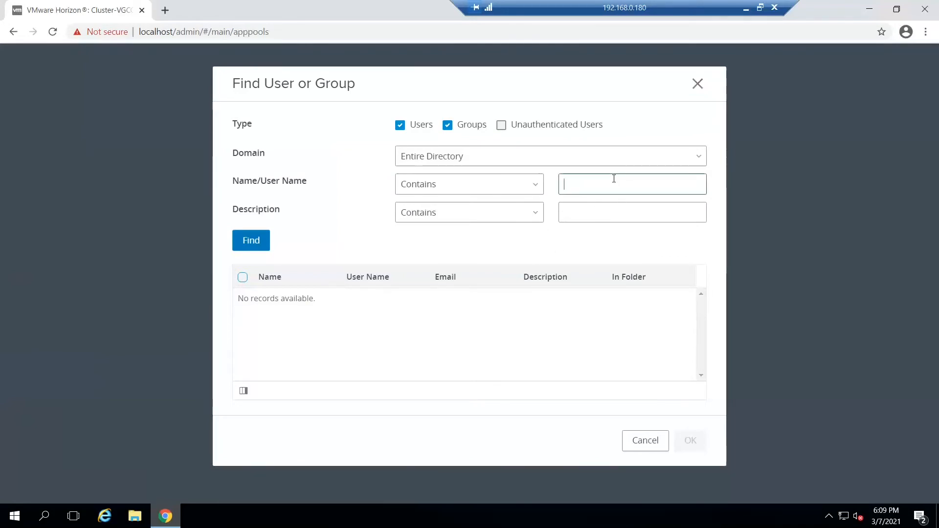
text(domain users)
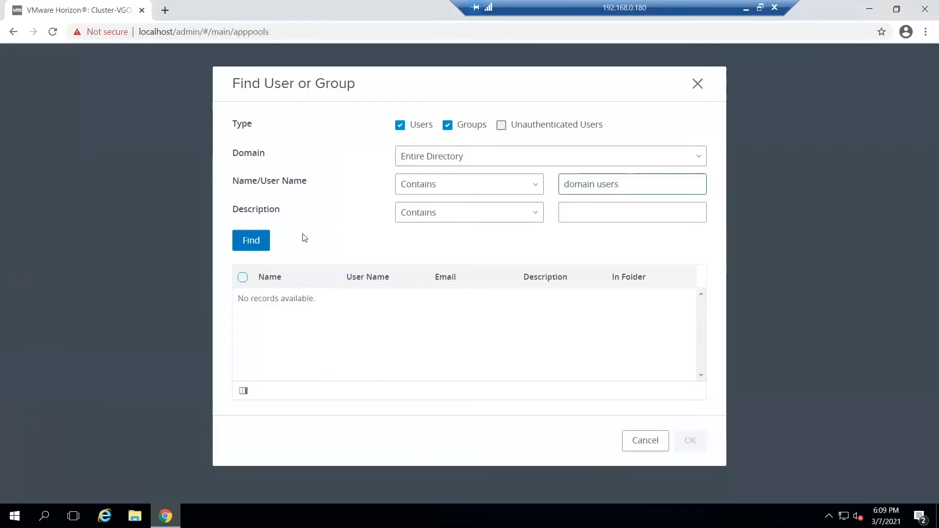
click(257, 240)
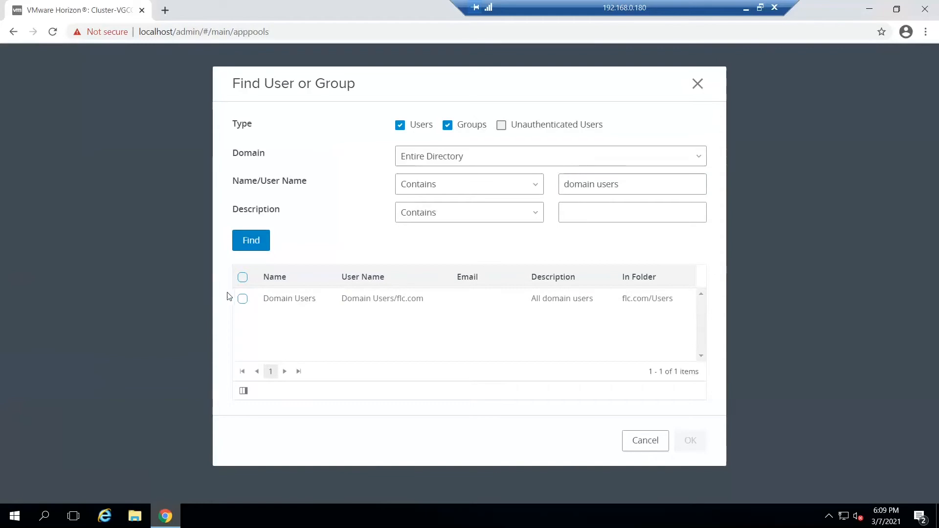
click(243, 300)
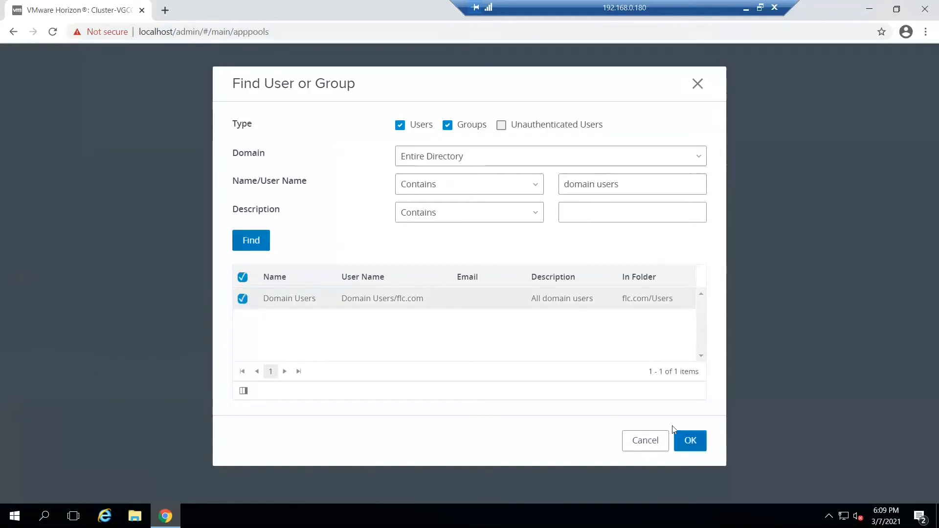
click(695, 443)
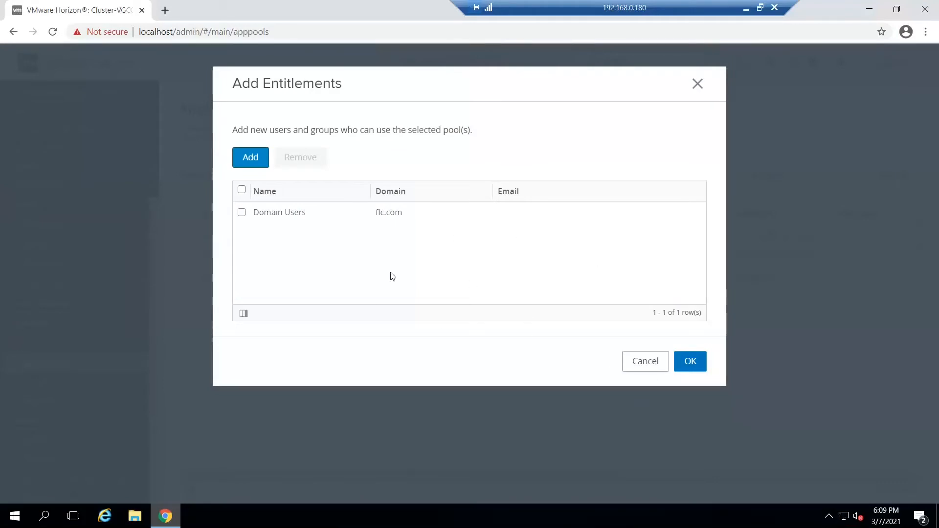
click(254, 214)
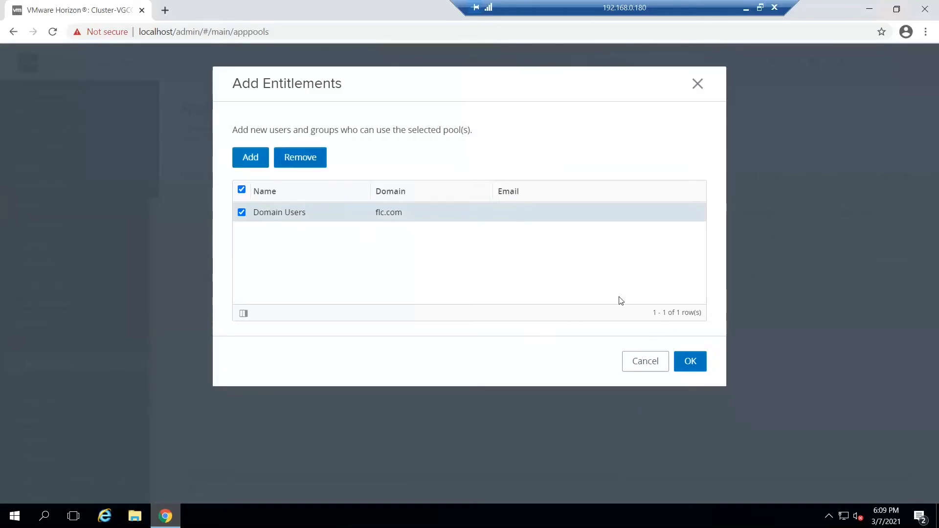
click(697, 363)
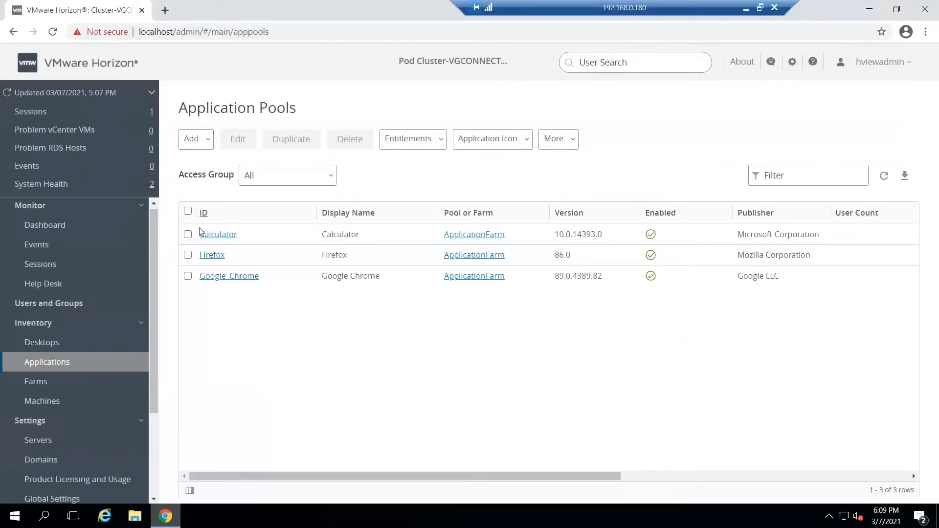
Step: Examine the fields and options for adding an application pool manually, and cancel the pool creation
click(210, 140)
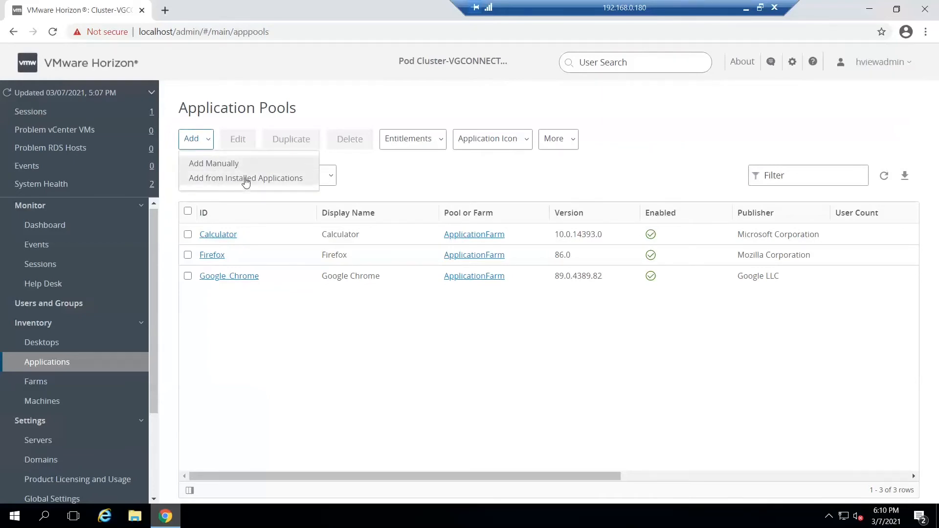
click(215, 163)
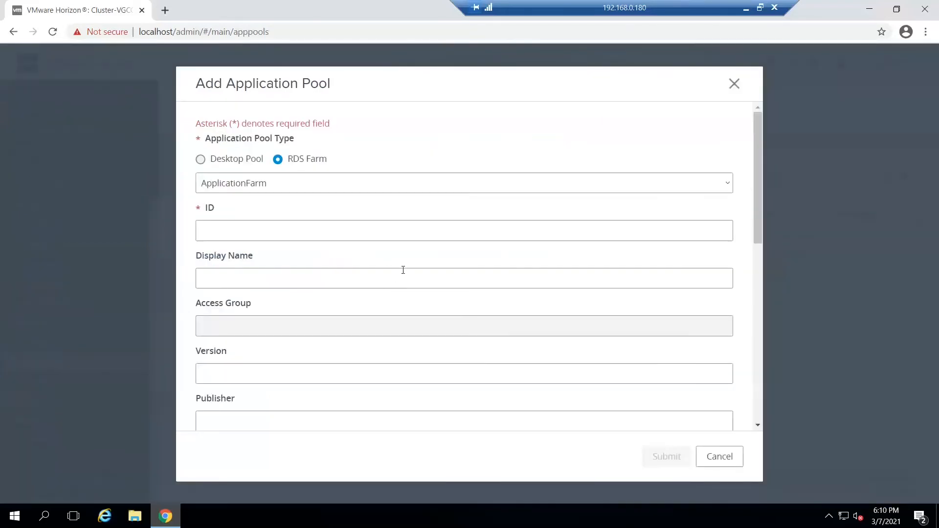
scroll(402, 270, down, 7)
scroll(403, 270, down, 2)
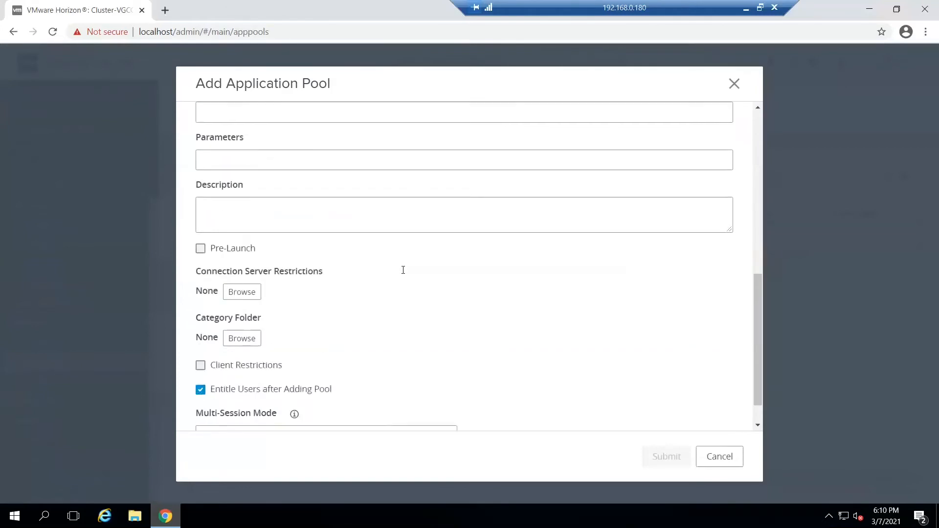
scroll(403, 270, up, 5)
scroll(403, 270, up, 4)
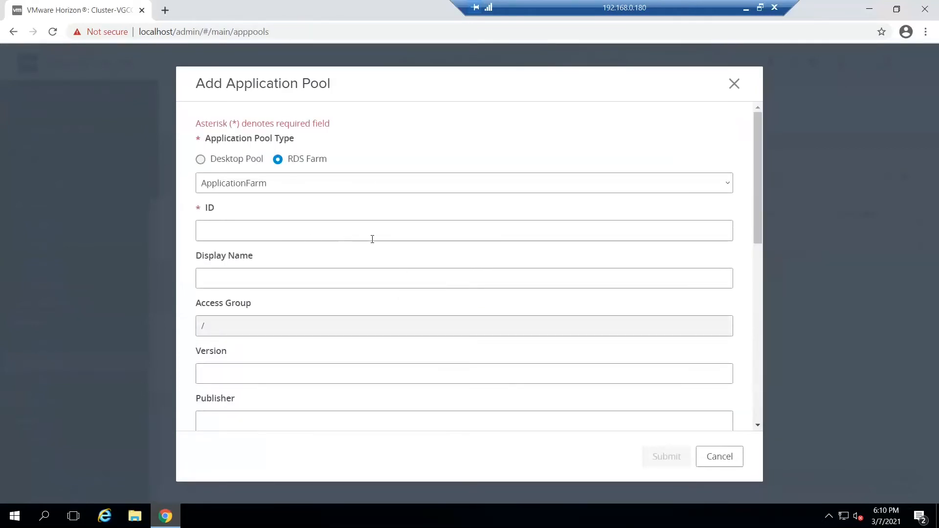
scroll(367, 257, down, 5)
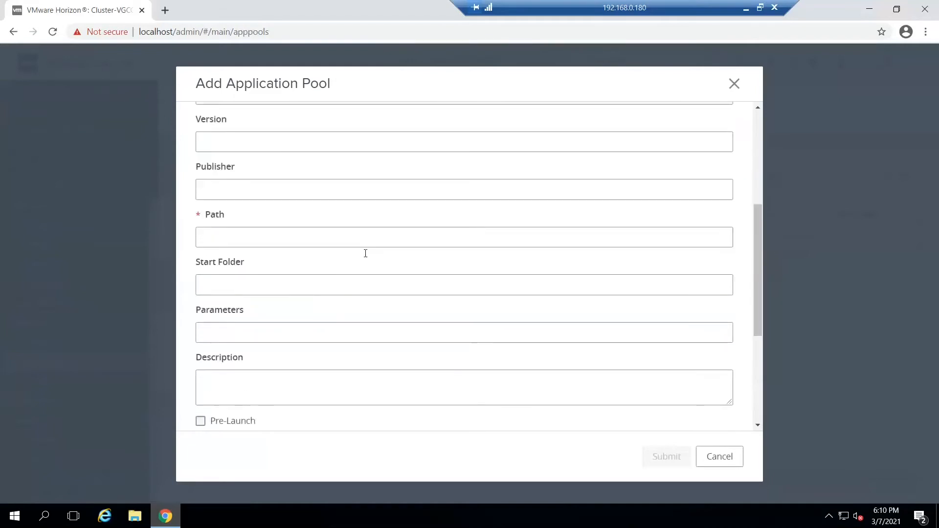
scroll(367, 257, down, 4)
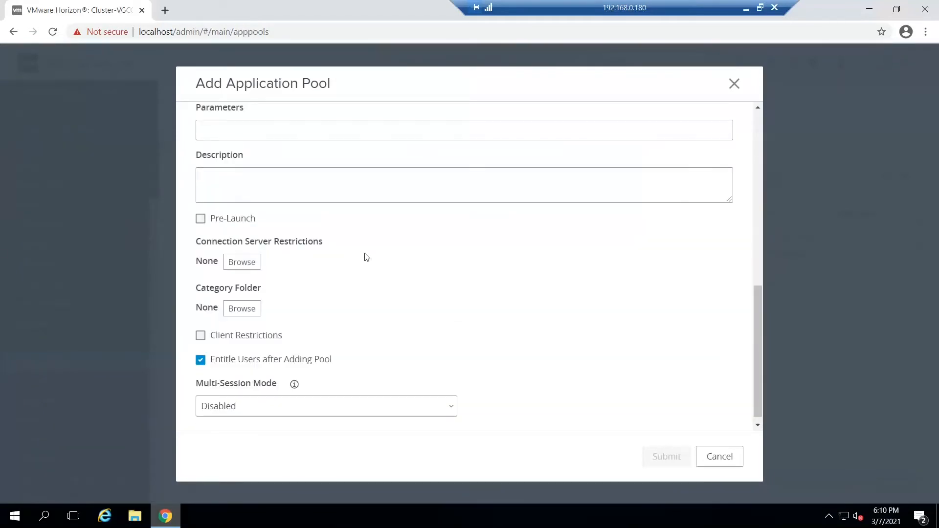
scroll(367, 257, up, 9)
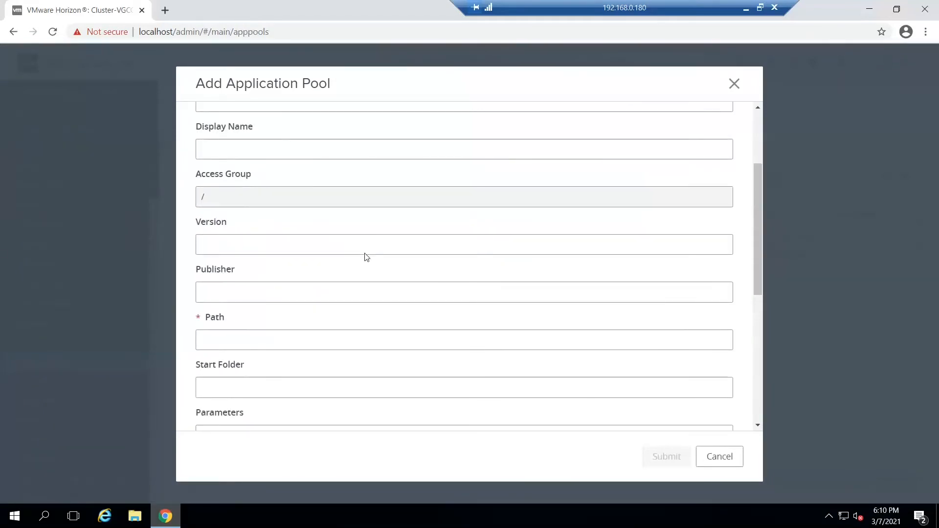
click(719, 457)
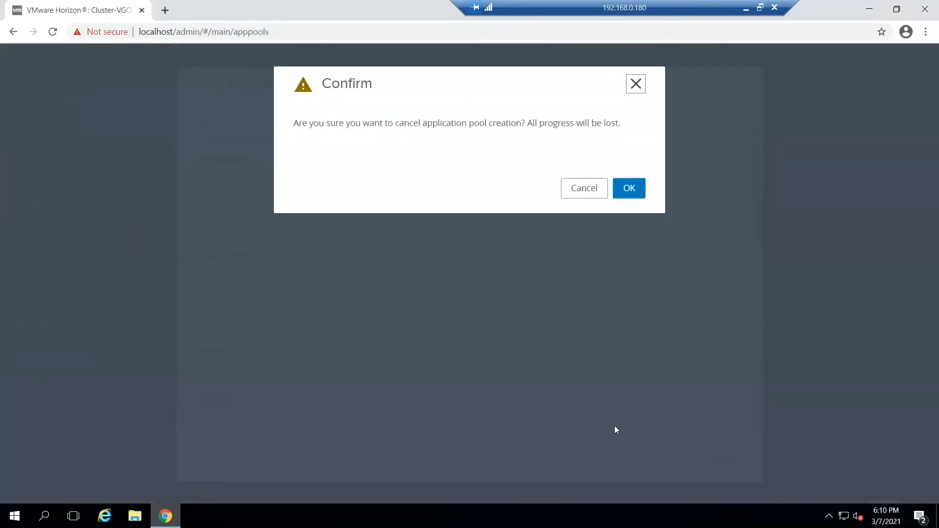
click(629, 190)
Step: Add Notepad++ from ApplicationFarm's installed applications by filtering for "note", and submit the pool with its default ID and display name
click(199, 139)
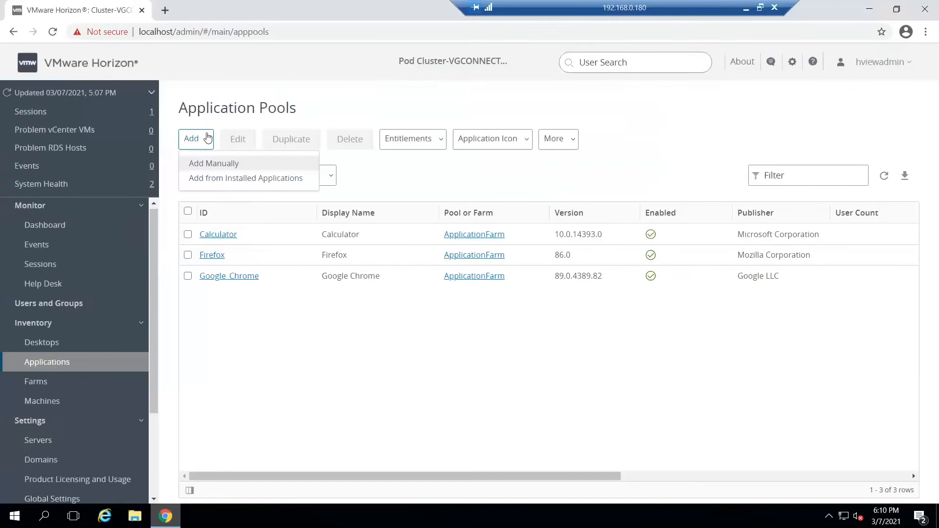
click(226, 180)
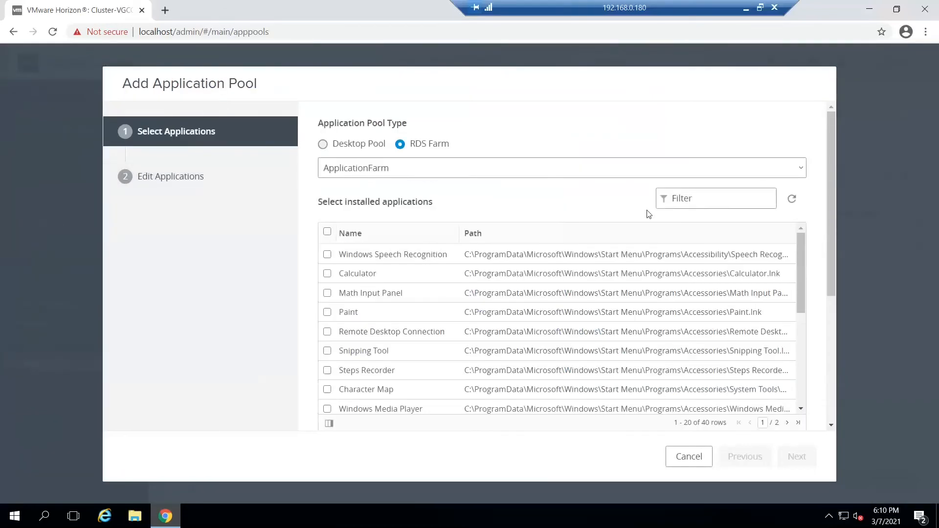
scroll(537, 332, down, 5)
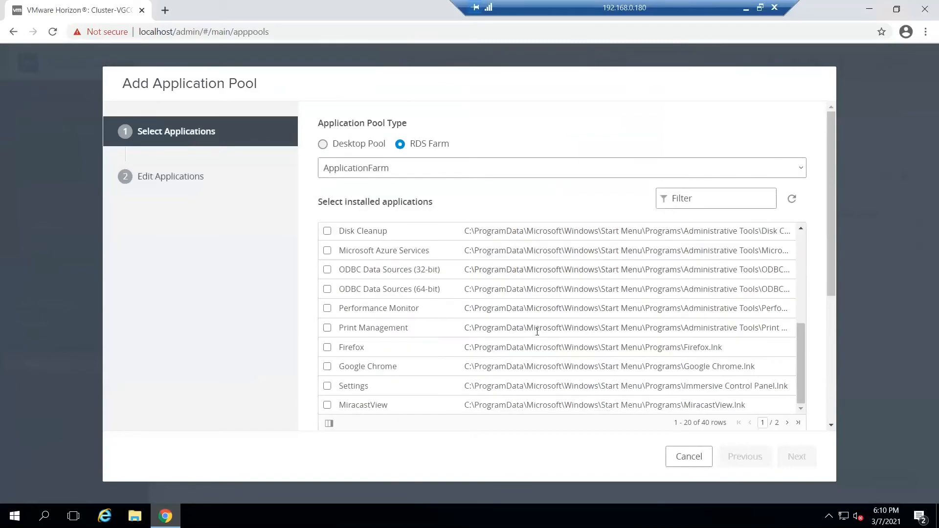
scroll(537, 334, down, 5)
scroll(539, 336, up, 5)
scroll(683, 267, down, 5)
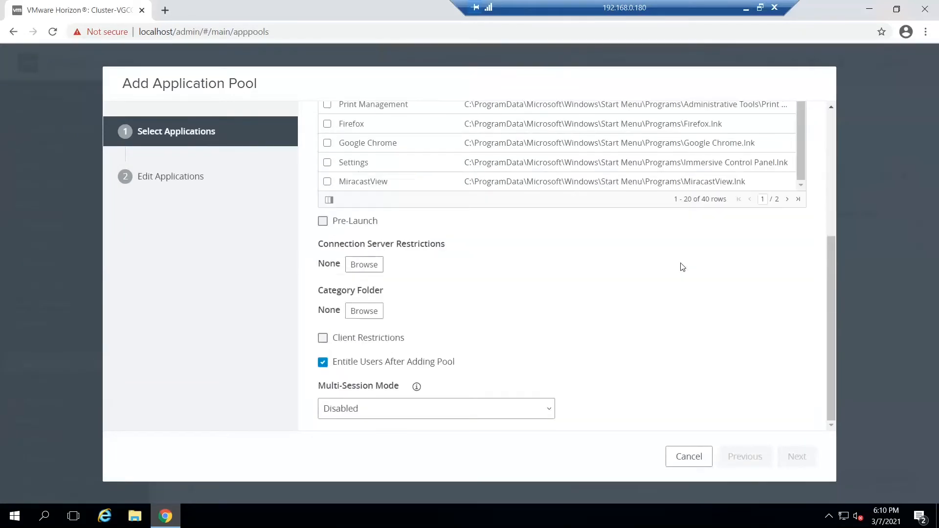
scroll(683, 267, up, 5)
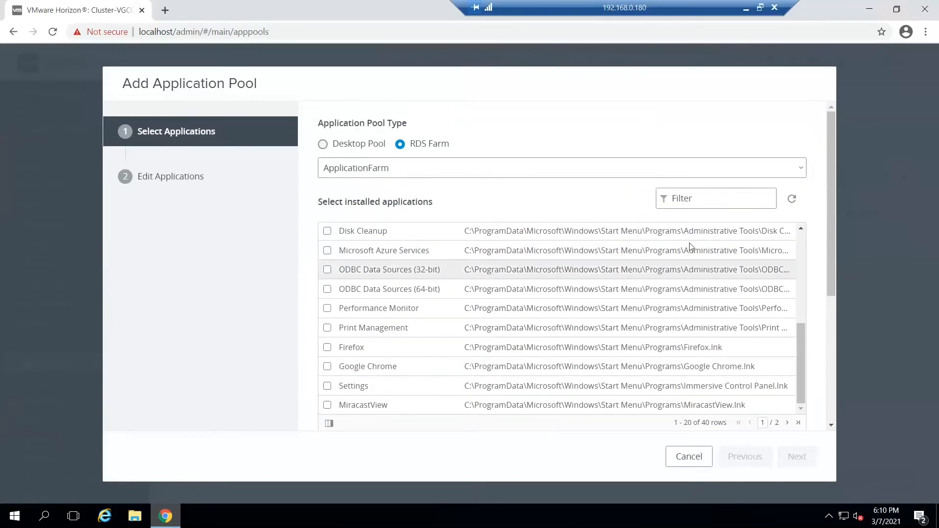
click(718, 199)
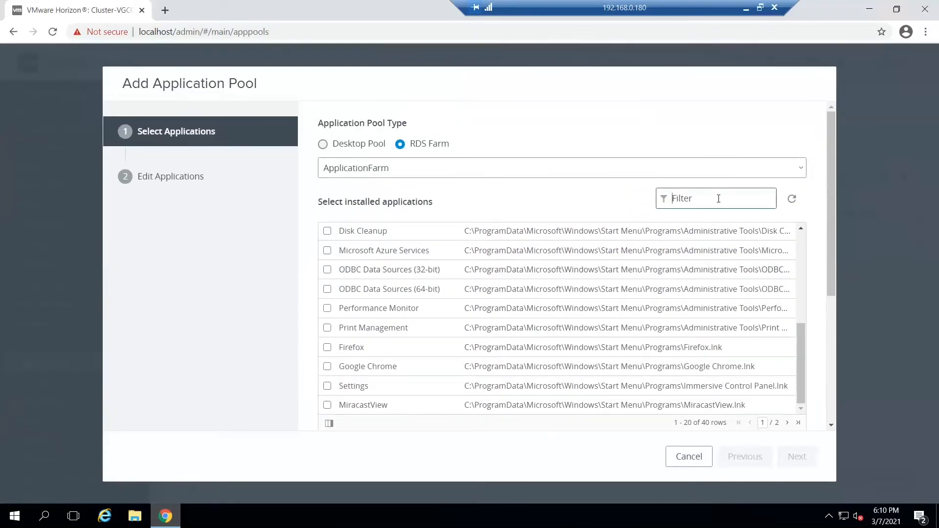
text(note)
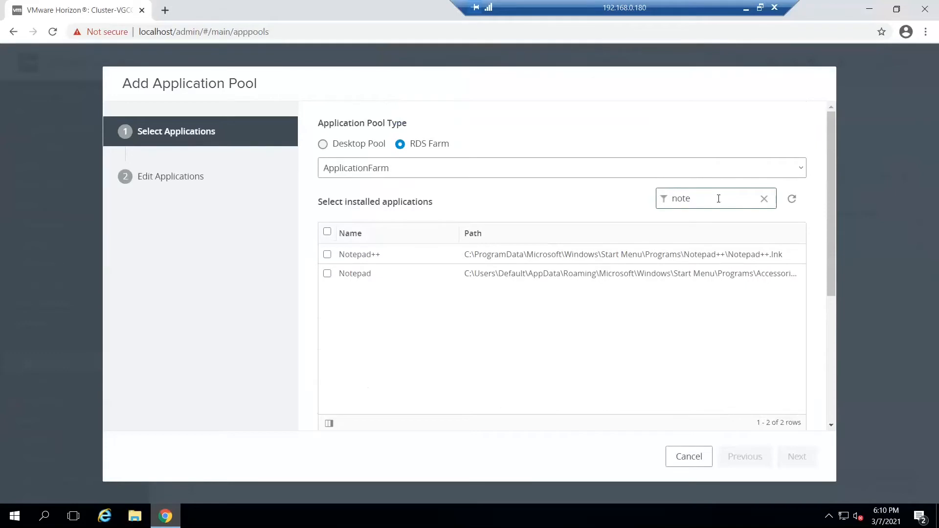
click(328, 254)
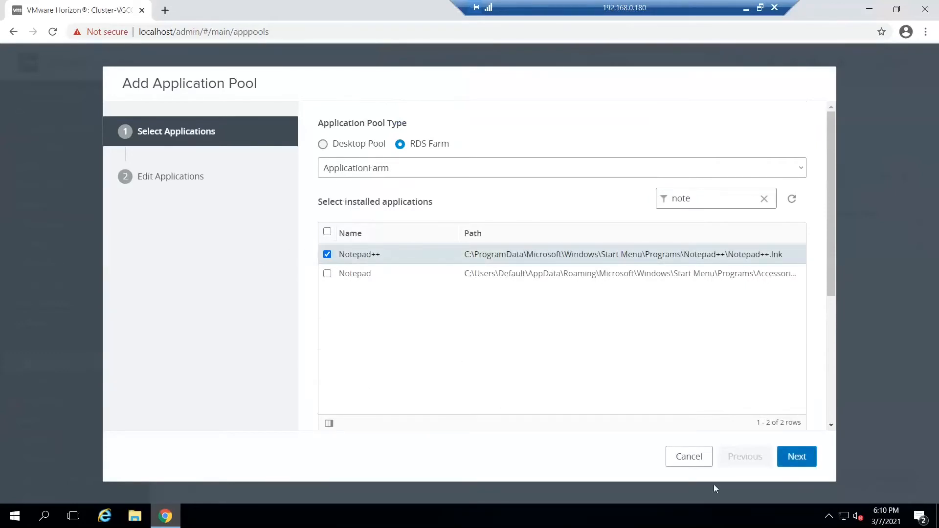
click(798, 457)
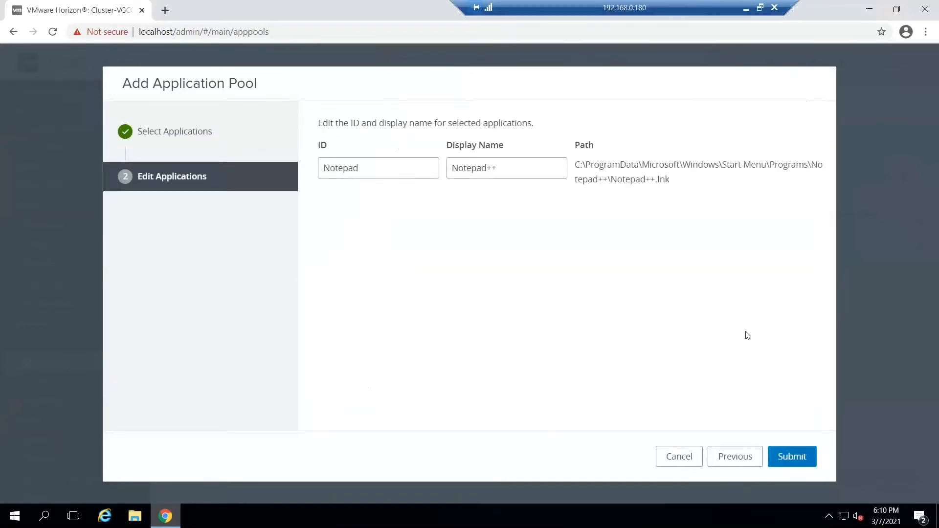
click(804, 465)
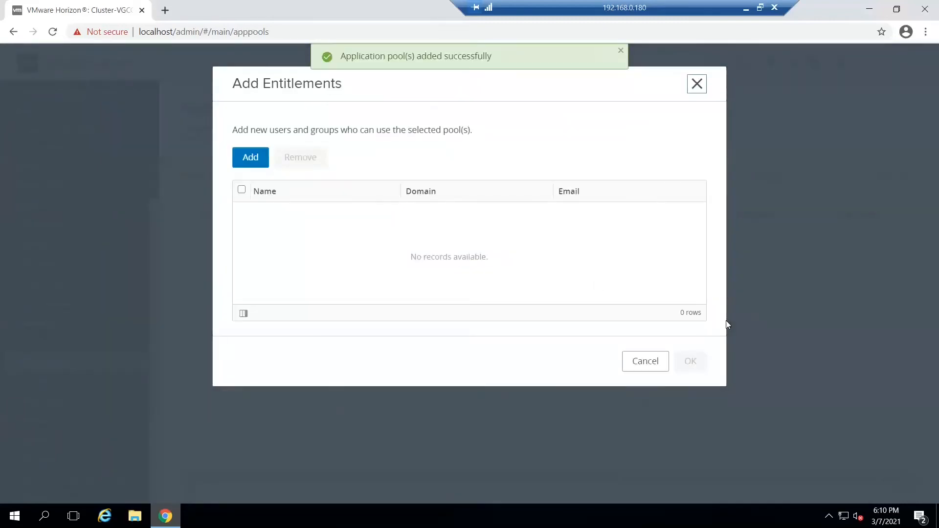
Step: Search the directory for "domain users" and entitle the Domain Users group to the Notepad++ application pool
click(245, 157)
click(589, 185)
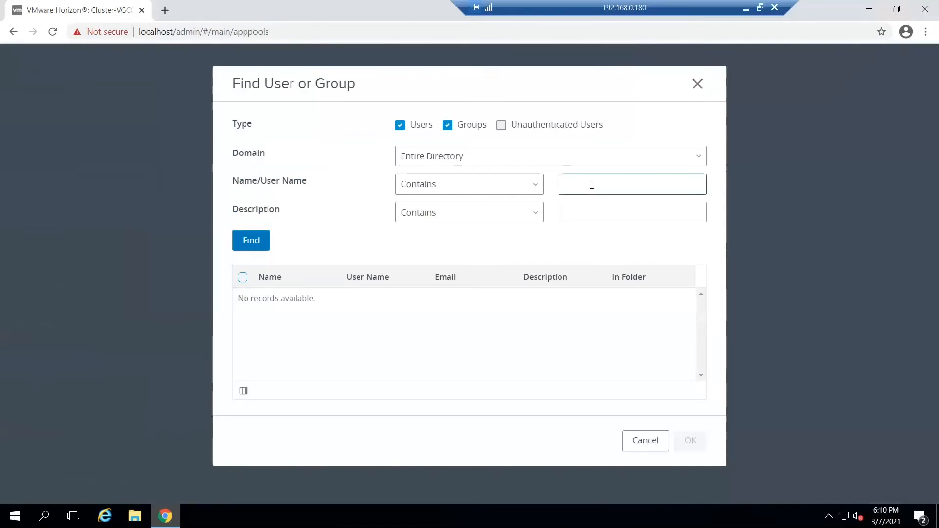
text(domain users)
click(246, 239)
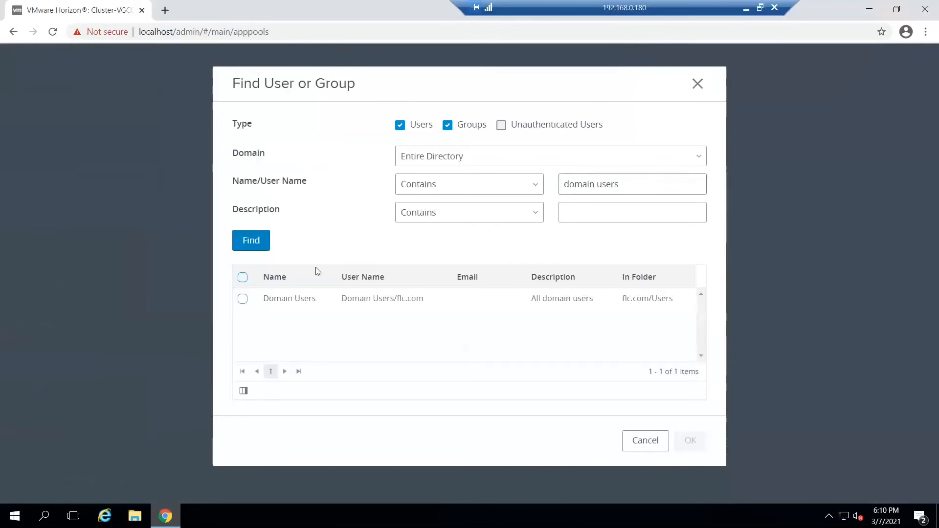
click(243, 299)
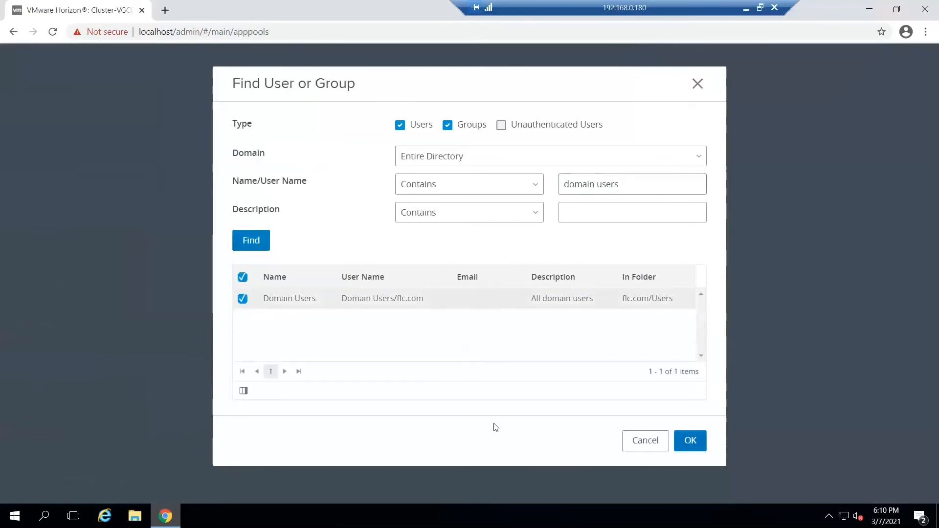
click(690, 441)
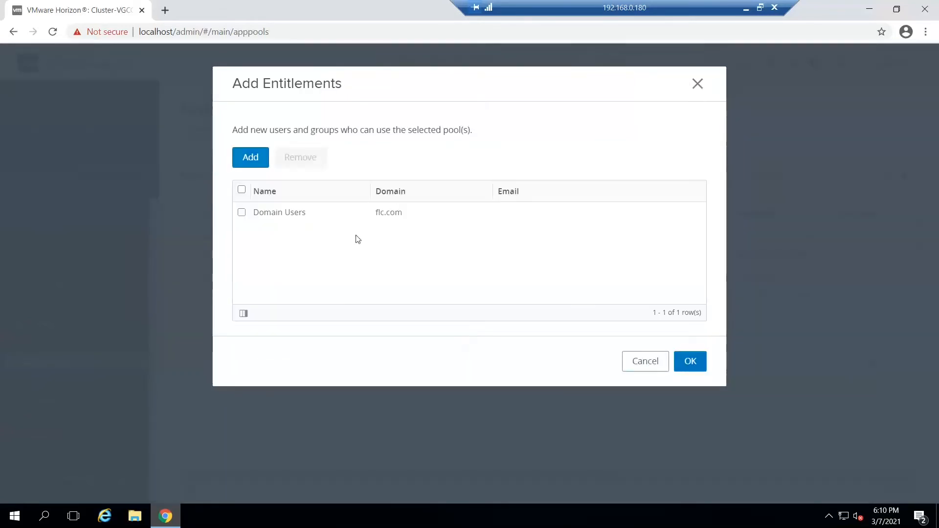
click(242, 212)
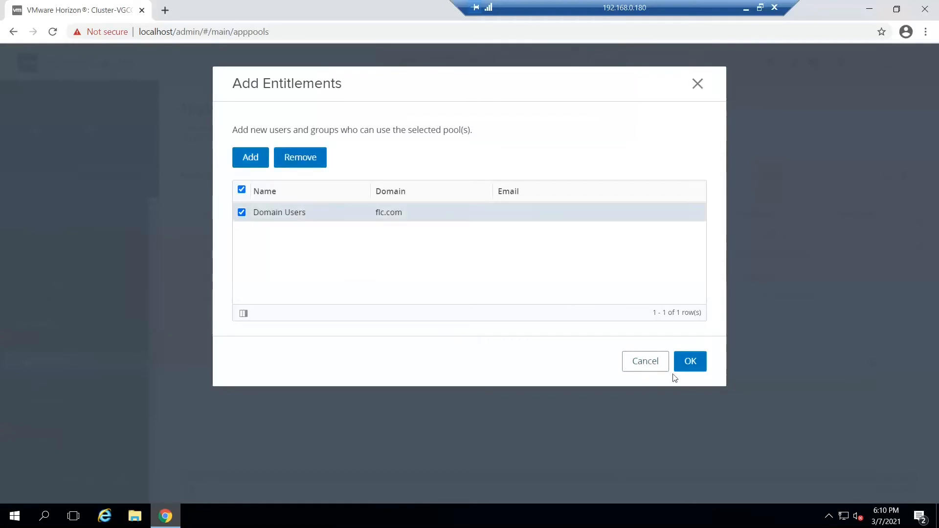
click(690, 362)
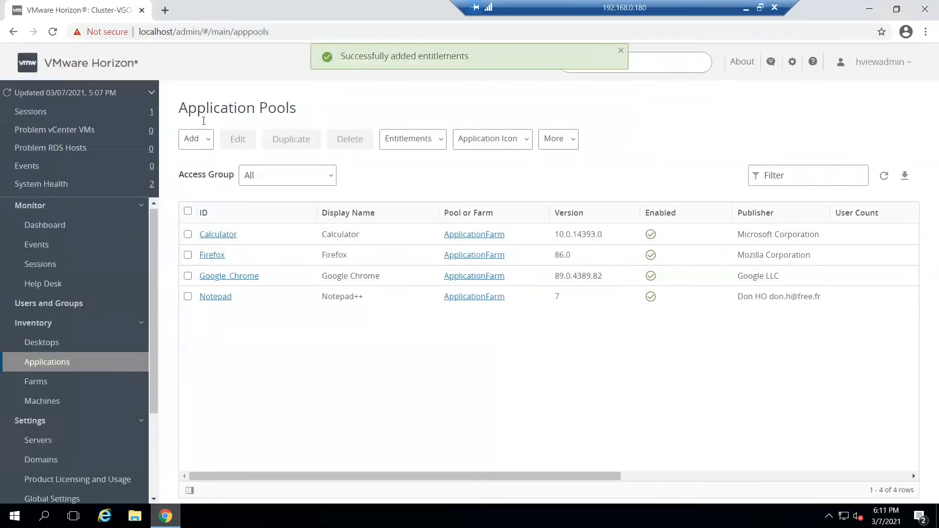
Step: Add OpenOffice Draw, Math and Writer from ApplicationFarm's installed applications by filtering for "open", and submit the pools with their default IDs and display names
click(207, 141)
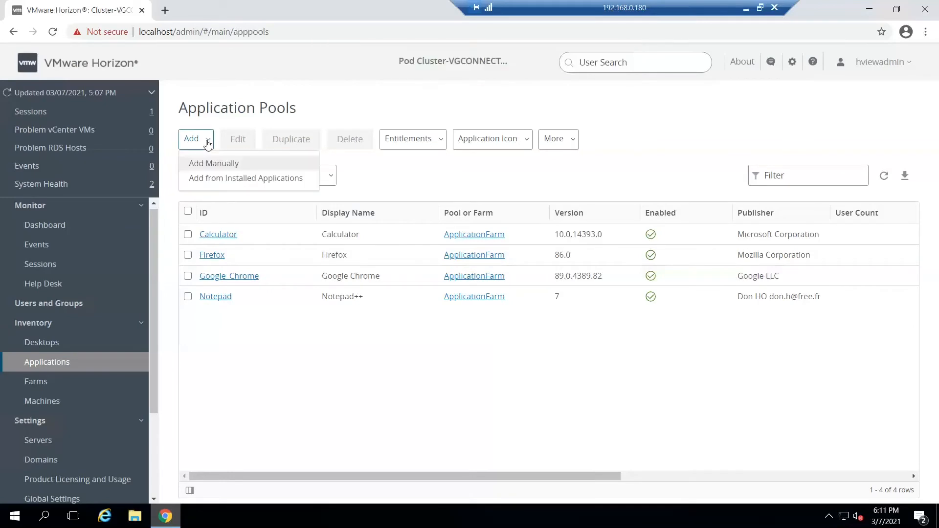
click(220, 189)
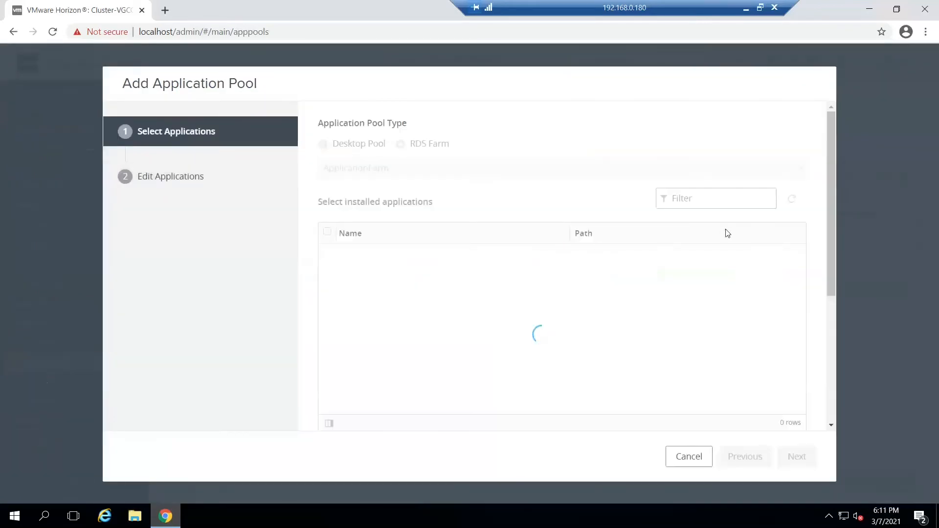
click(706, 195)
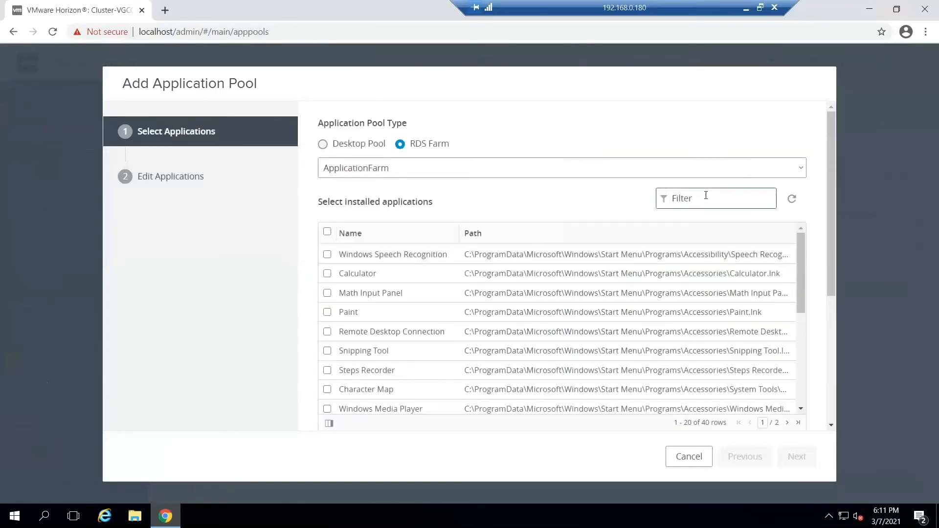
text(oe)
text(en)
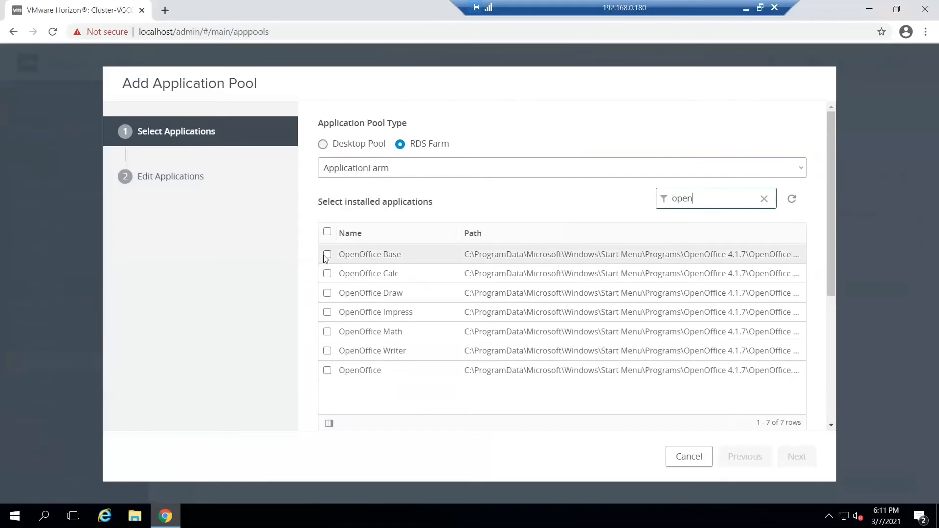
click(328, 293)
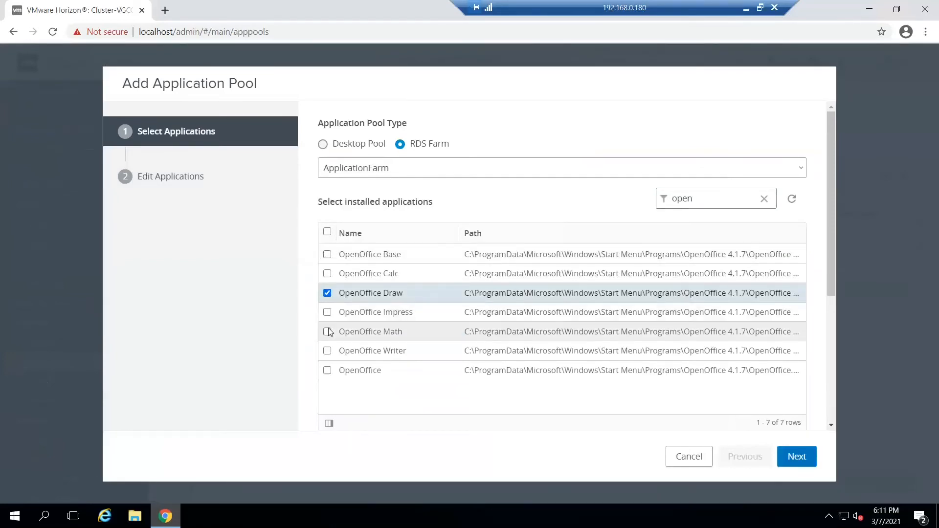
click(327, 332)
click(328, 351)
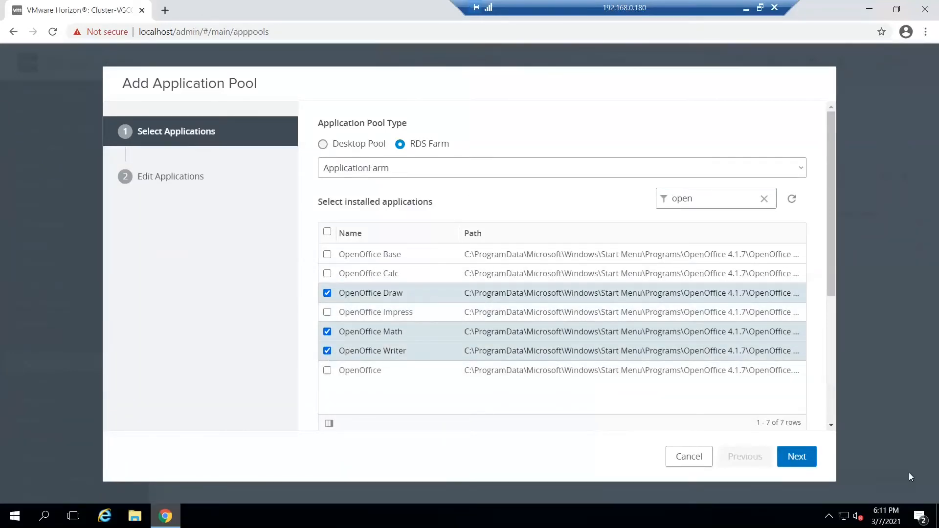
click(793, 457)
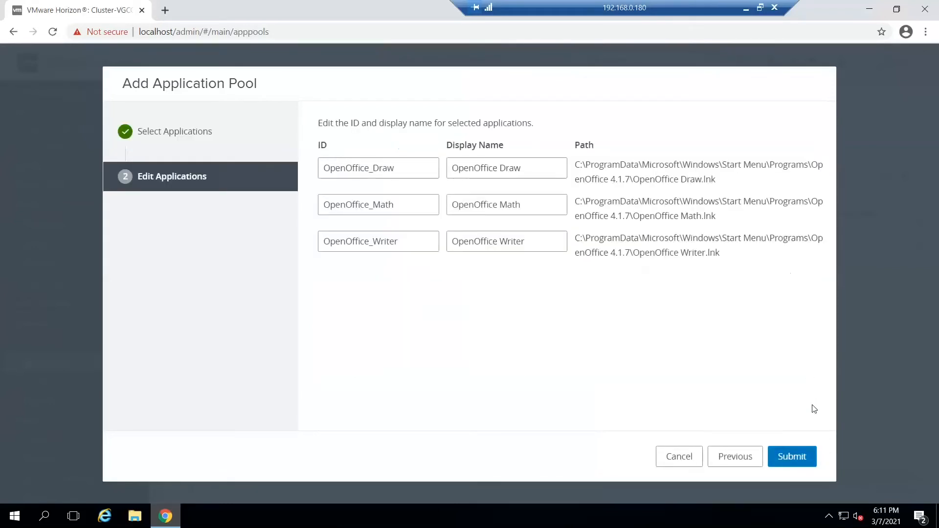
click(793, 457)
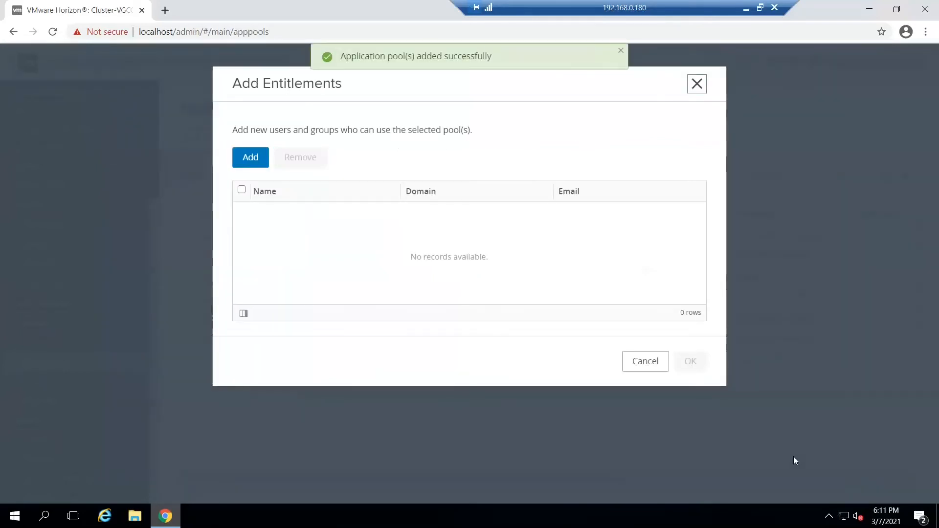
Step: Search the entire directory for "domain users" as a candidate for entitlement to the new OpenOffice pools
click(254, 154)
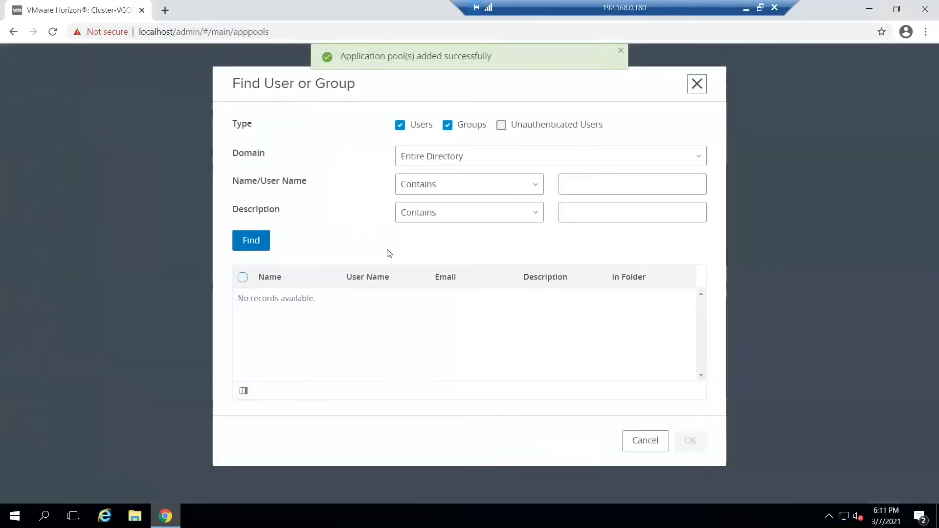
click(600, 182)
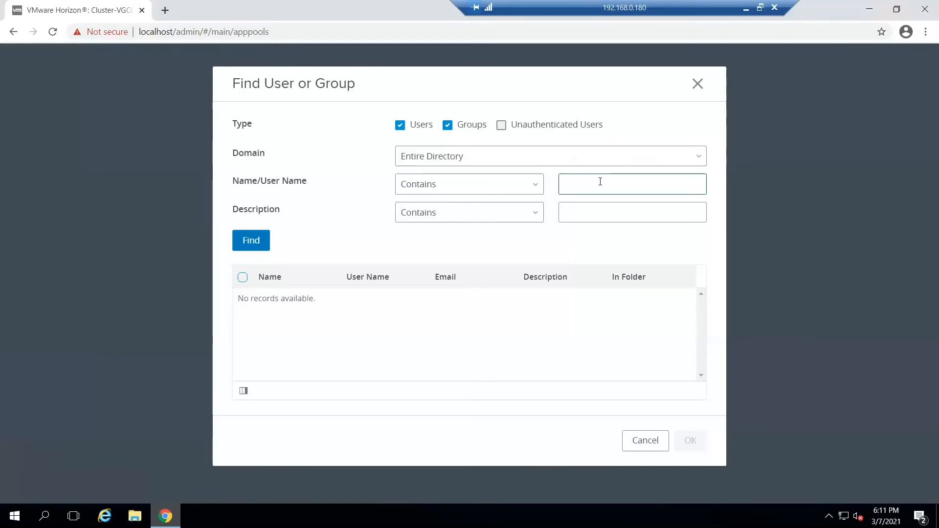
text(domain users)
click(257, 239)
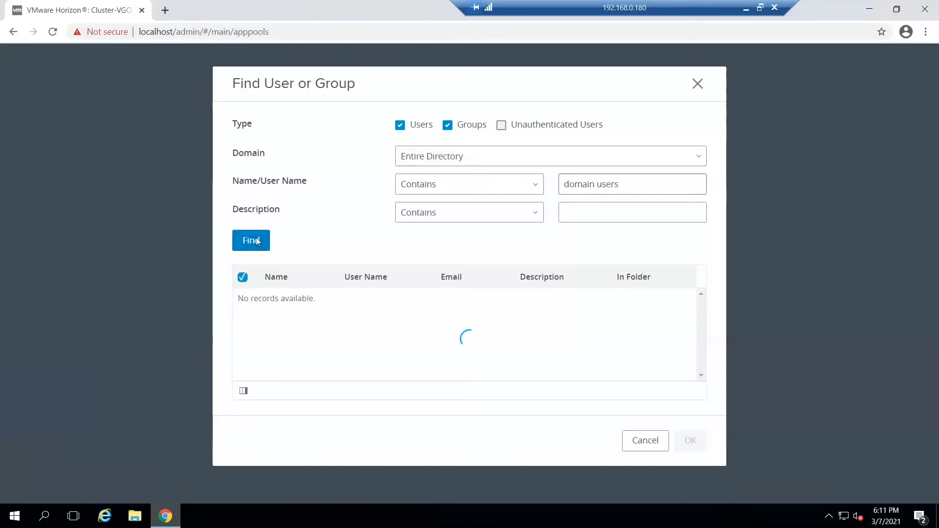
Step: Change the directory search to "domain admins" and entitle the Domain Admins group to the OpenOffice Draw, Math and Writer pools
click(628, 185)
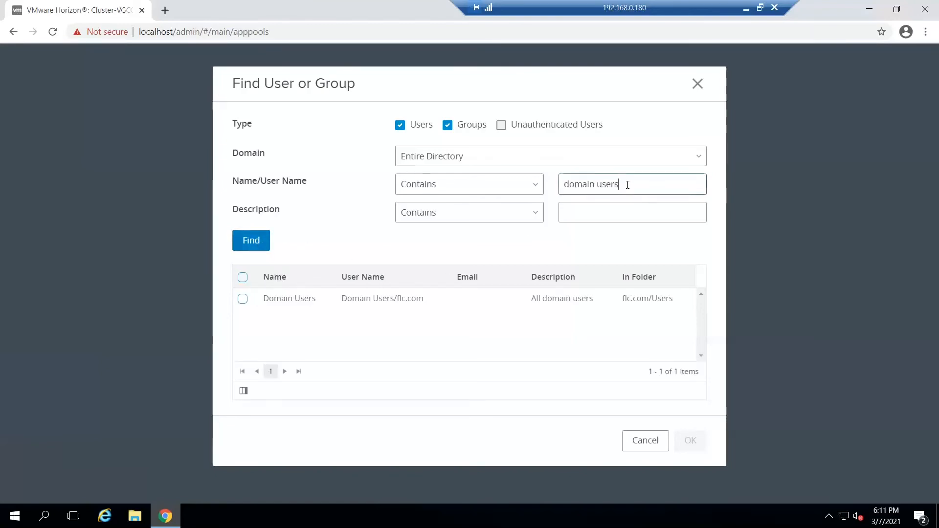
key(BackSpace)
key(BackSpace)
key(BackSpace)
key(BackSpace)
text(admins)
click(253, 244)
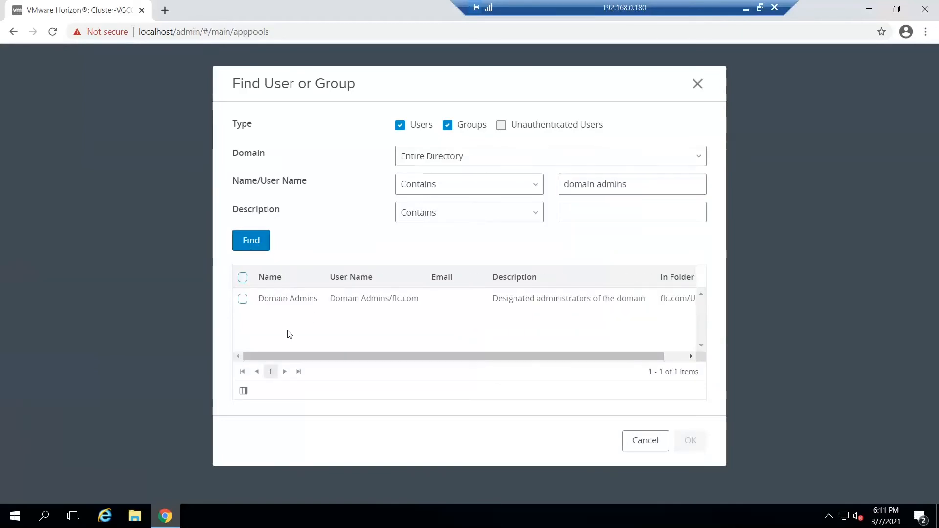
click(242, 298)
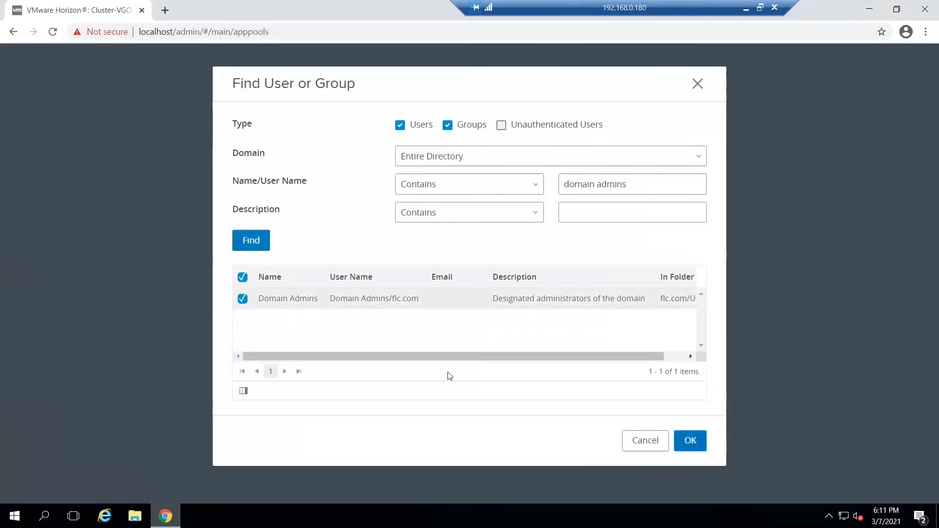
click(691, 439)
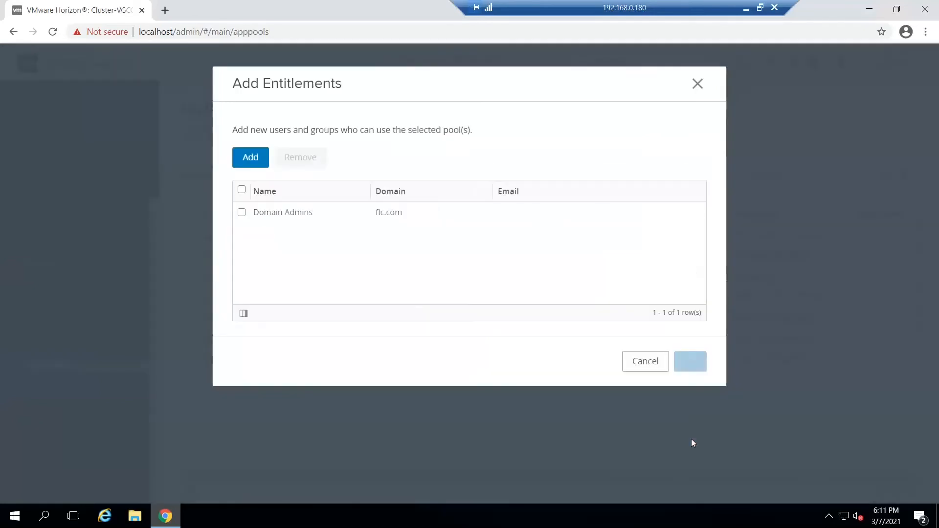
click(241, 212)
click(690, 362)
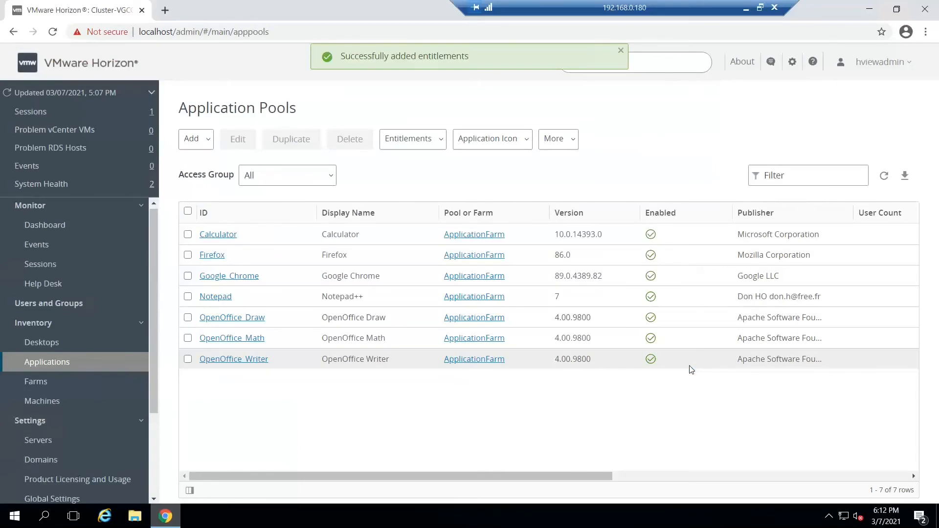
Step: Minimise the remote session and the Horizonlab notes, and start VMware Horizon Client on the local desktop
click(743, 8)
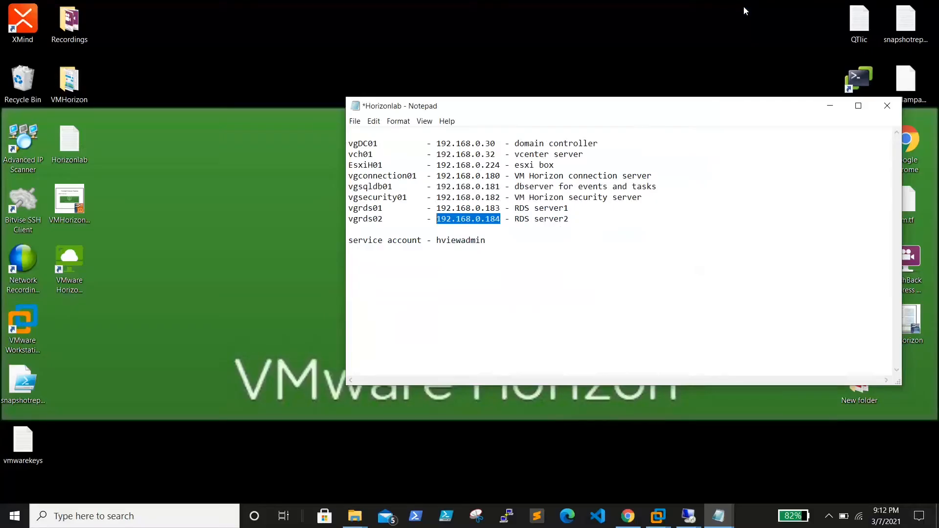
click(829, 104)
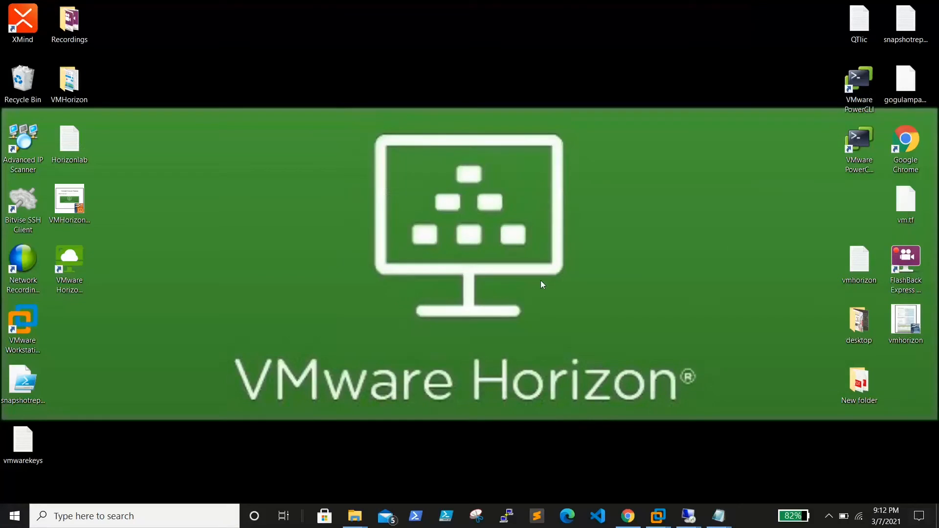
double_click(67, 269)
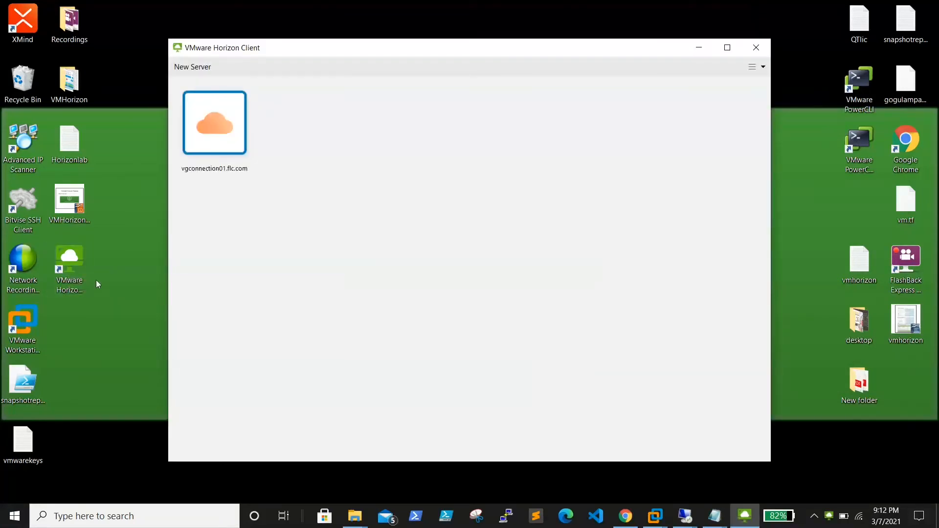
click(61, 270)
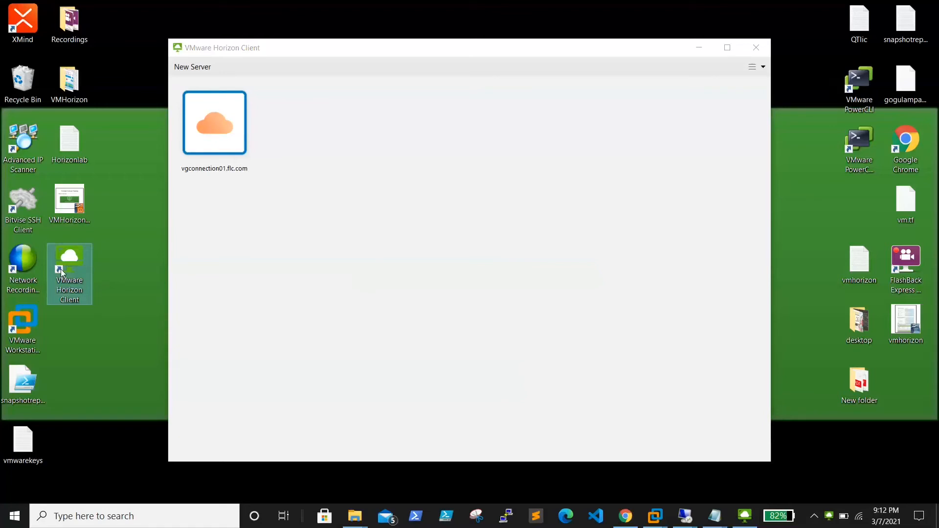
Step: Connect to vgconnection01.flc.com, continue past the certificate warning, and log in with the service account's user name and password
double_click(225, 114)
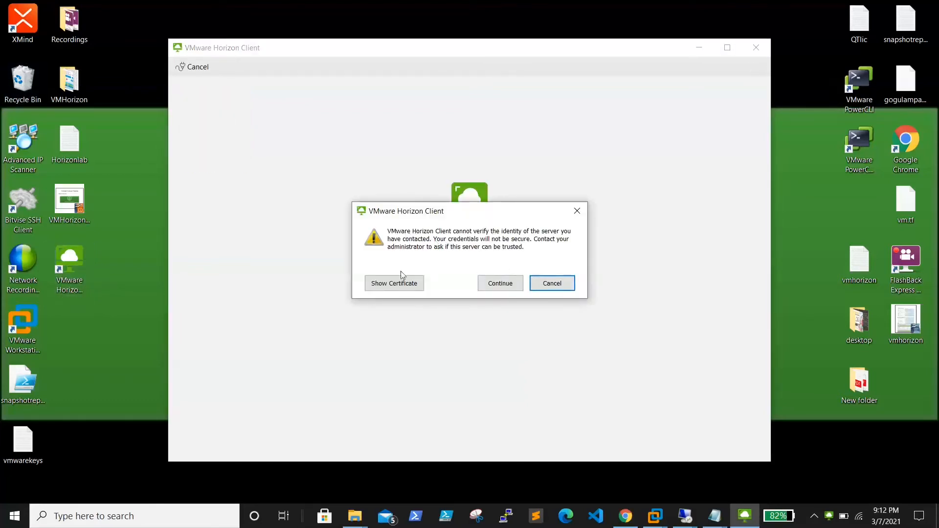
click(497, 284)
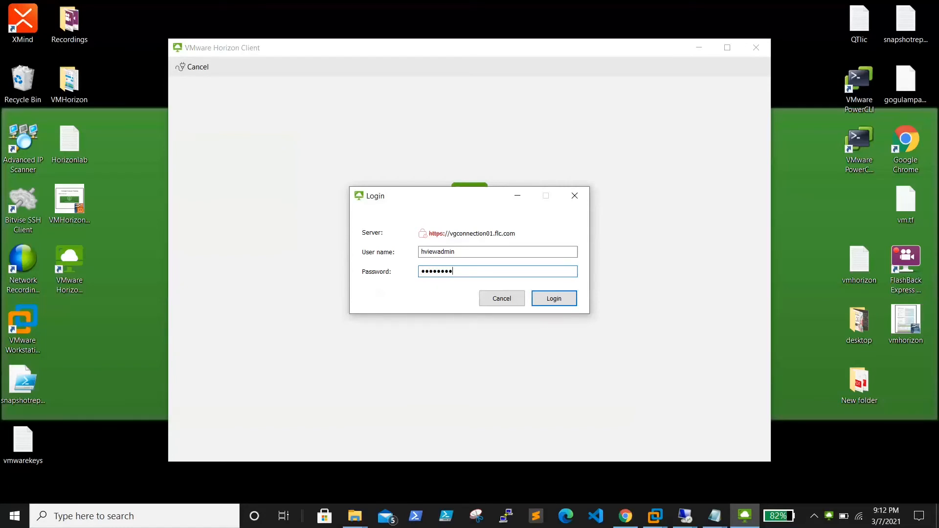
key(Return)
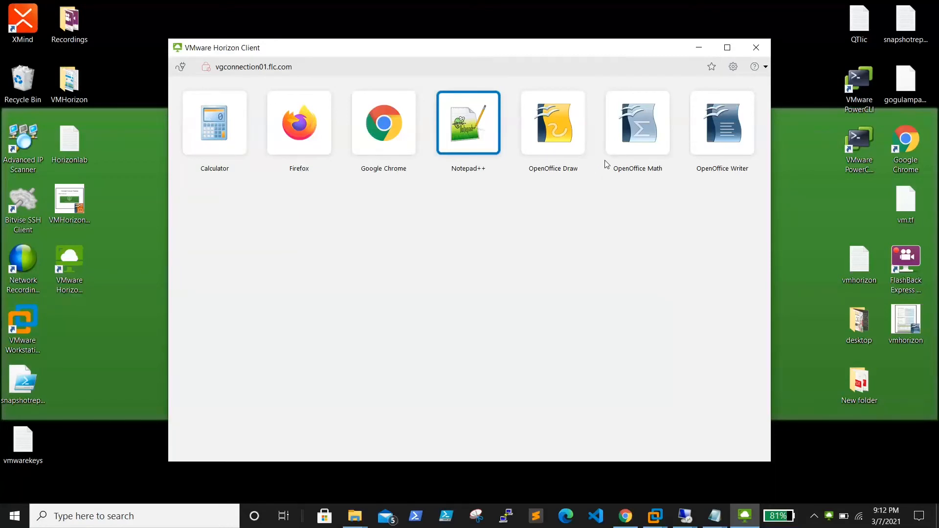
Step: Launch the published OpenOffice Writer, finish its welcome wizard with the default details, and launch the published Google Chrome
double_click(712, 125)
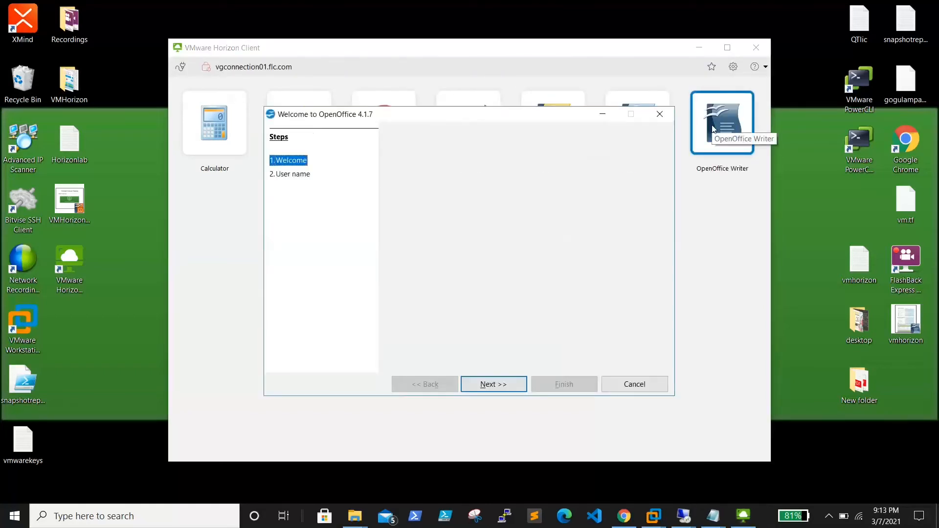
click(503, 386)
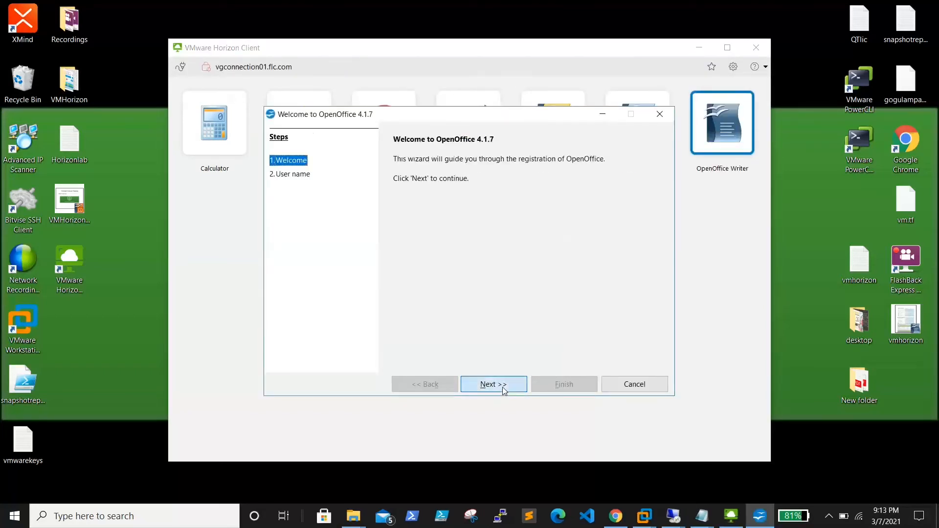
click(564, 384)
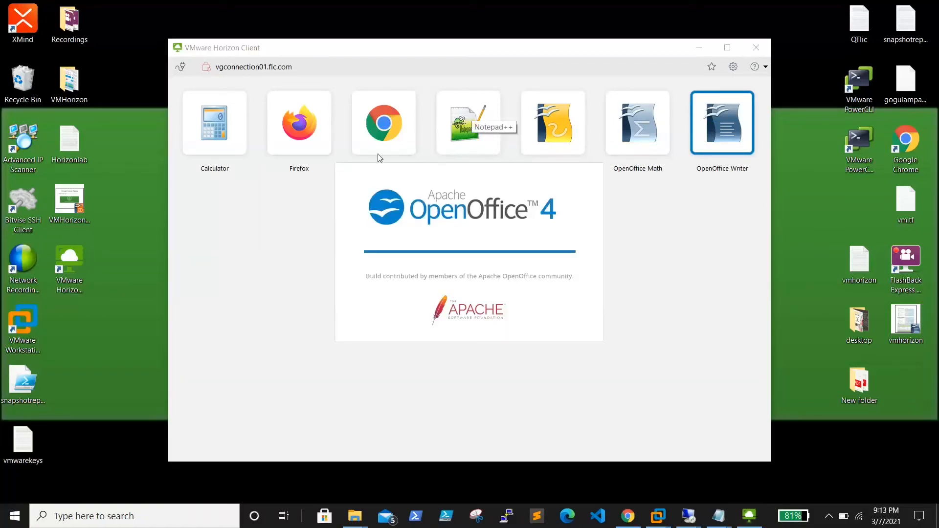
double_click(398, 119)
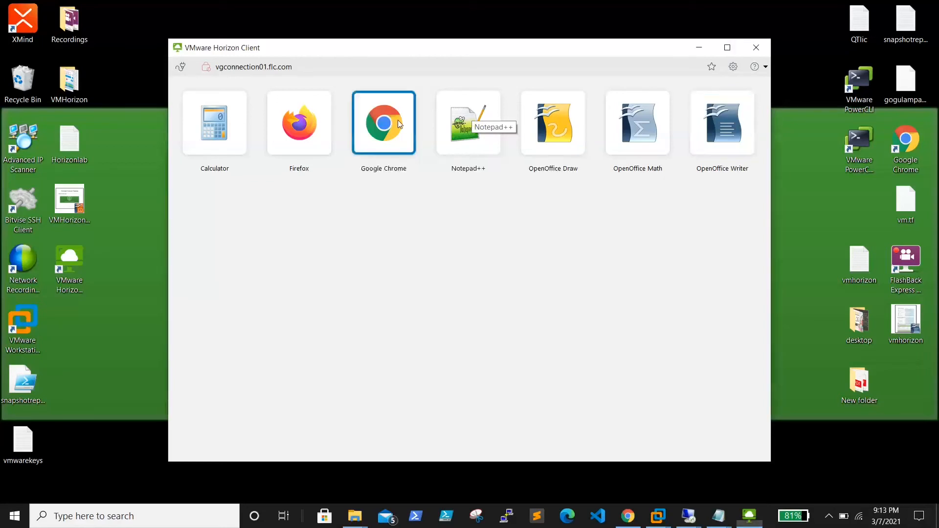
double_click(399, 125)
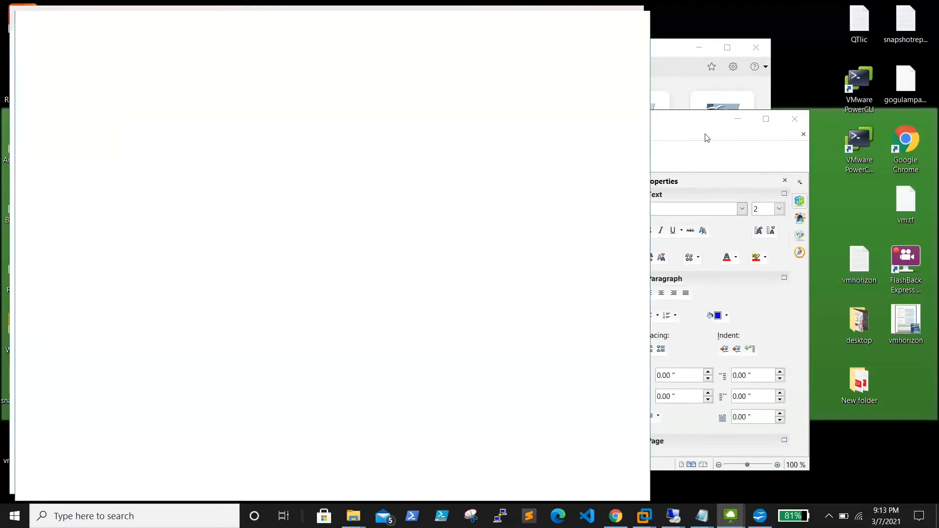
Step: Close the published Writer and Chrome windows, and disconnect the client from vgconnection01.flc.com
click(801, 119)
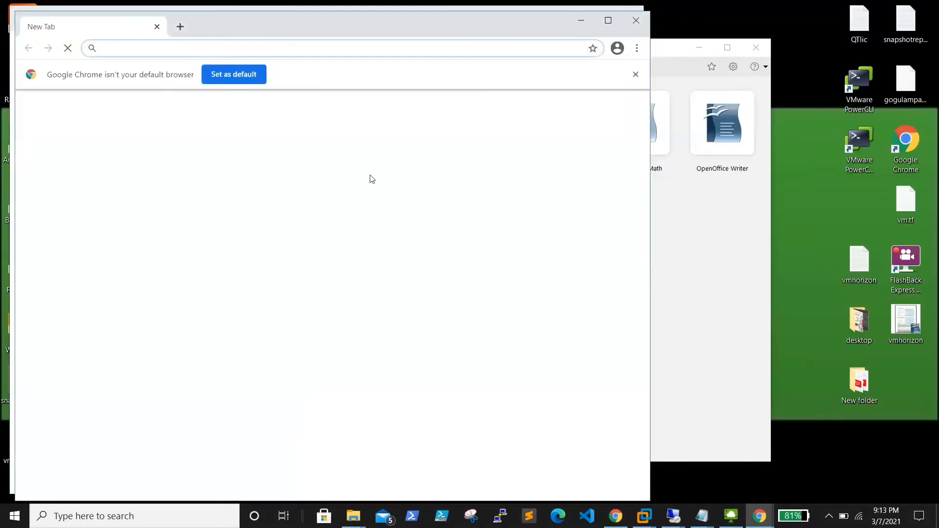
click(637, 19)
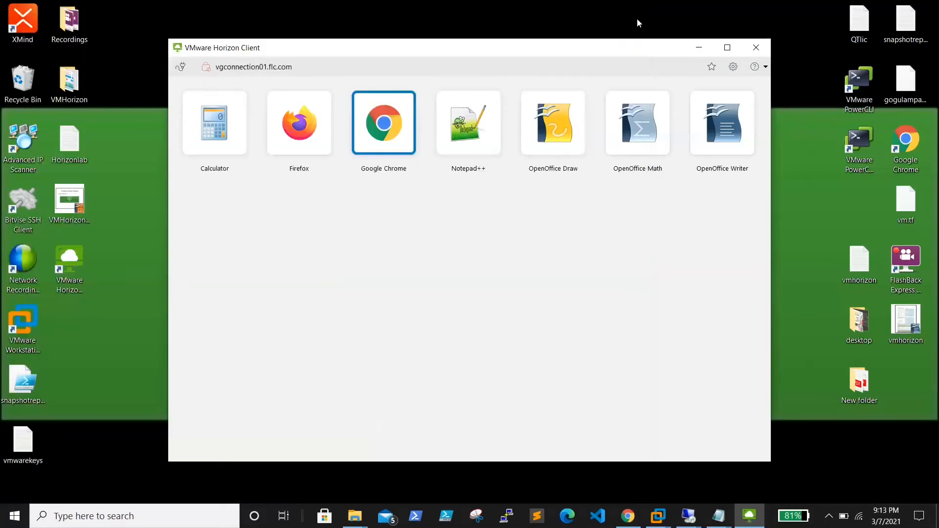
click(182, 69)
click(474, 303)
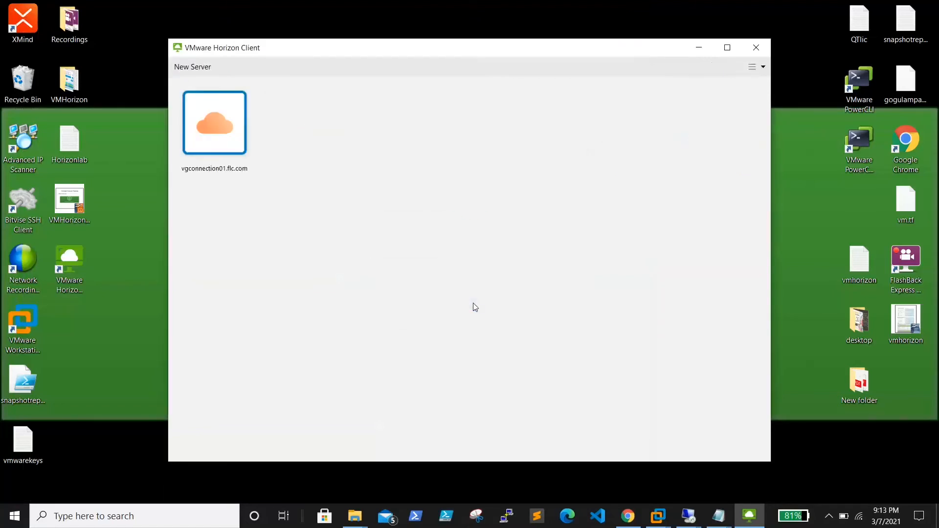
Step: Start a new Remote Desktop Connection from the local desktop with the mstsc command
click(694, 522)
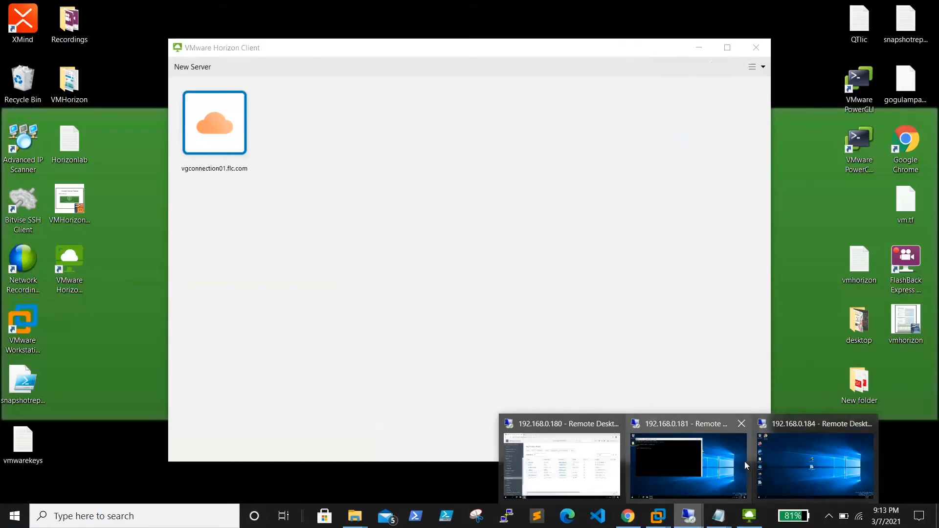
click(509, 281)
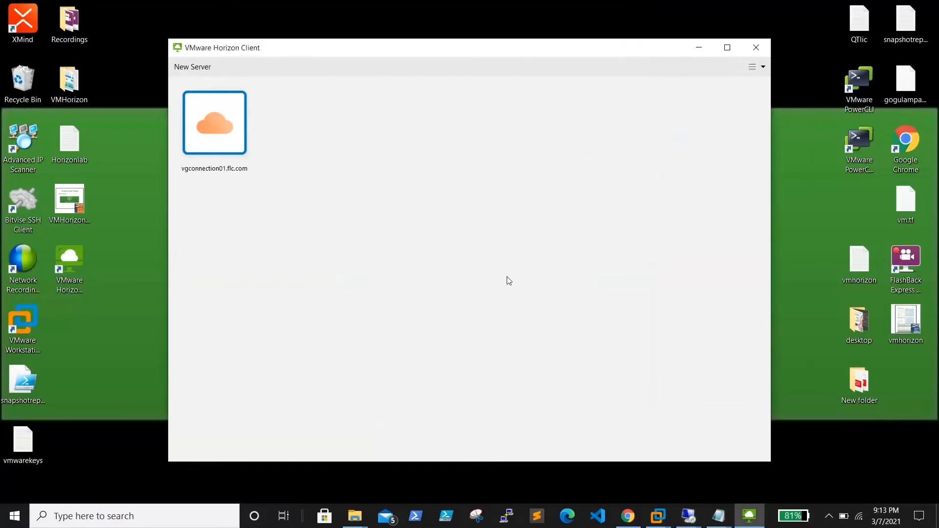
right_click(15, 515)
click(75, 453)
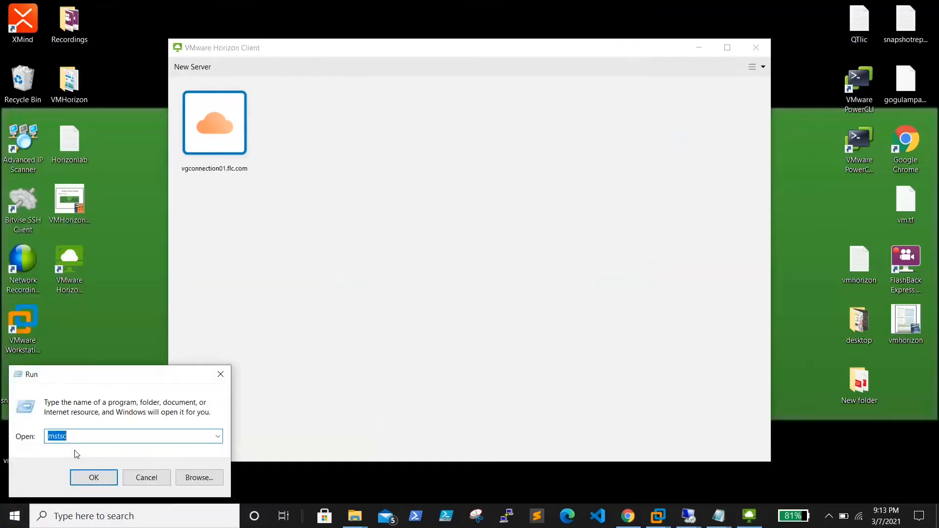
key(Return)
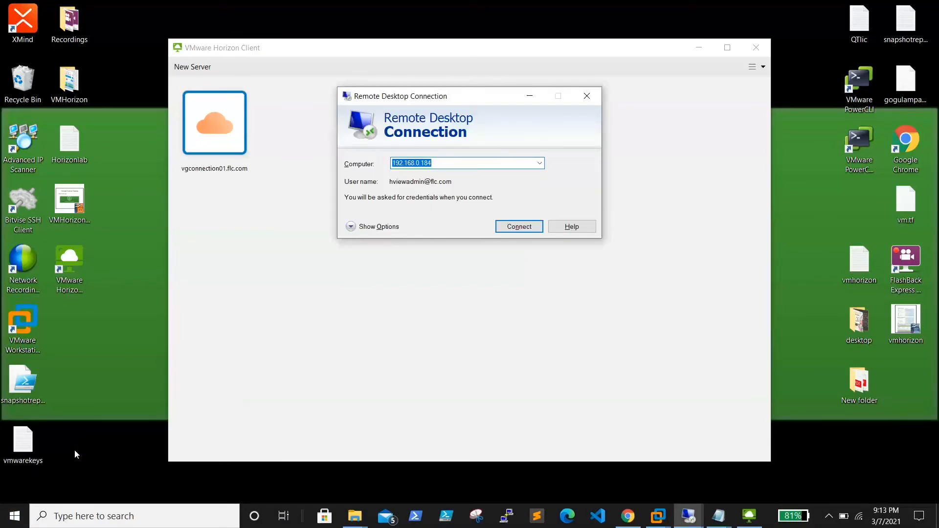
Step: Connect to the computer 192.168.0.30 and sign in with the administrator account's password
key(BackSpace)
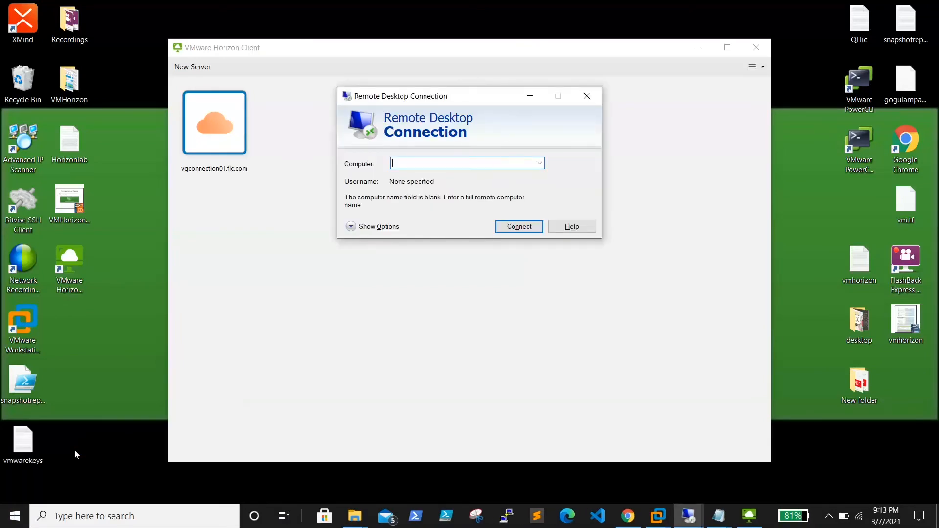
text(192.1)
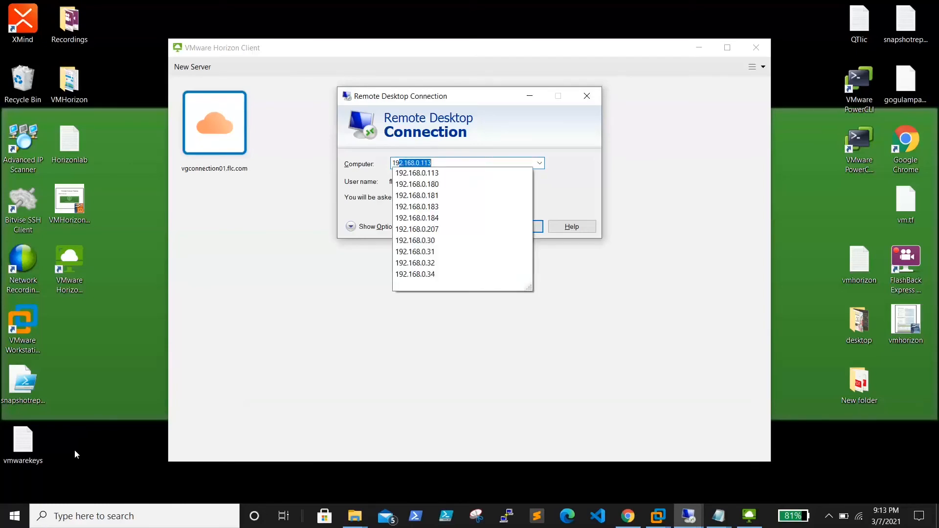
text(68.0.3)
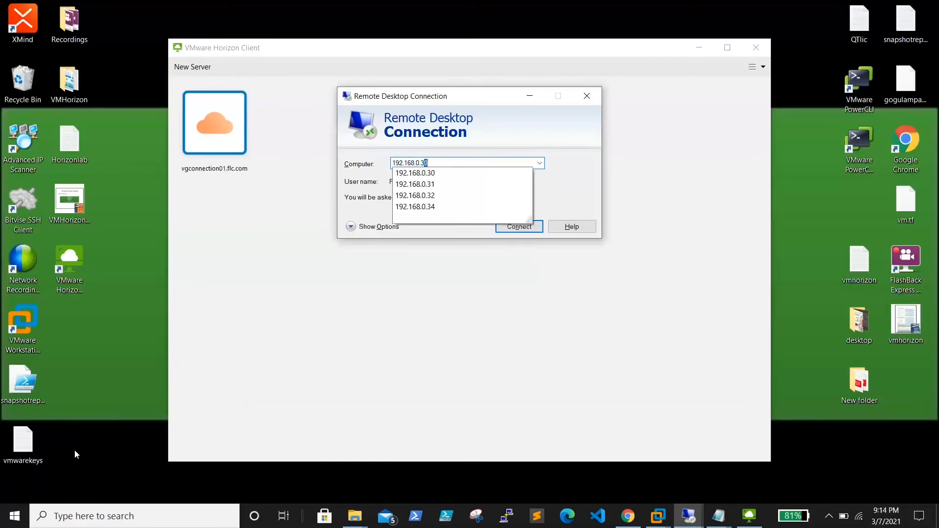
text(0)
key(Return)
key(Return)
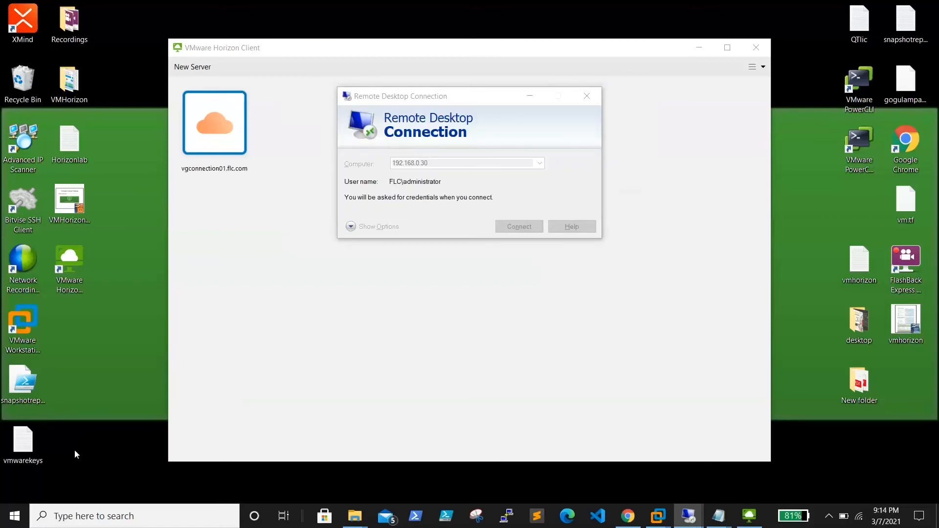
text(******)
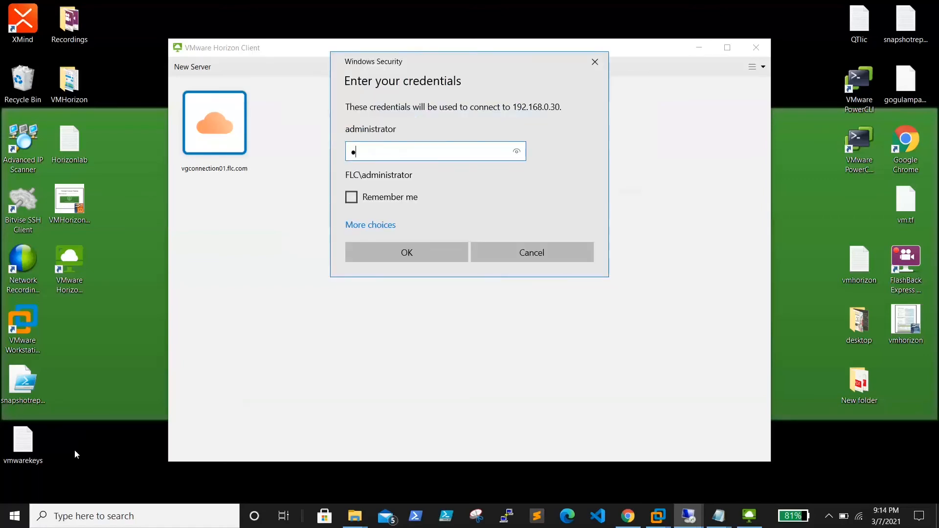
text(******)
key(Return)
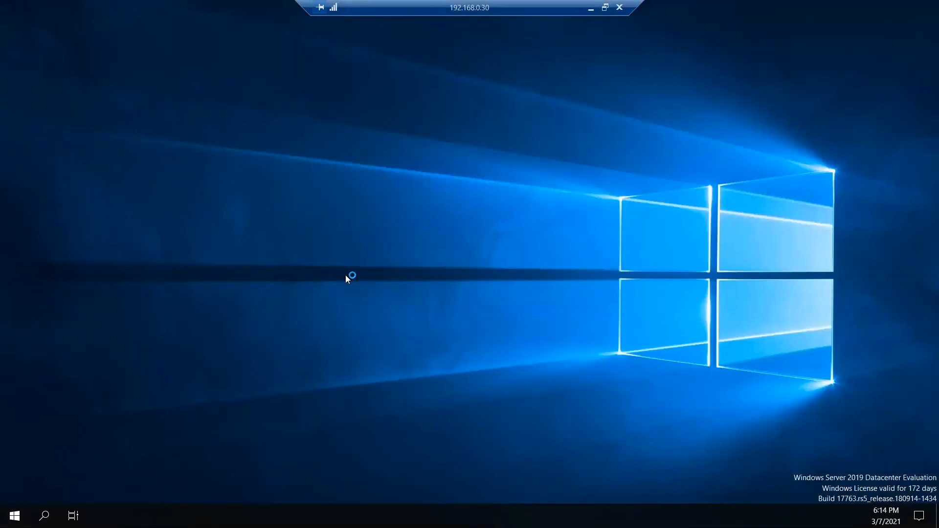
Step: Run dsa.msc on the remote server to open Active Directory Users and Computers, and close Server Manager
right_click(15, 516)
click(47, 457)
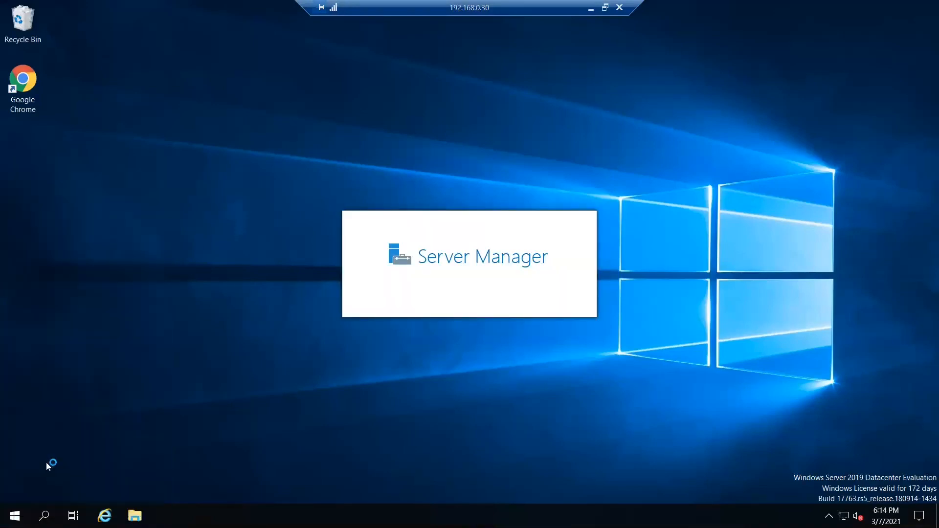
text(dsa.msc)
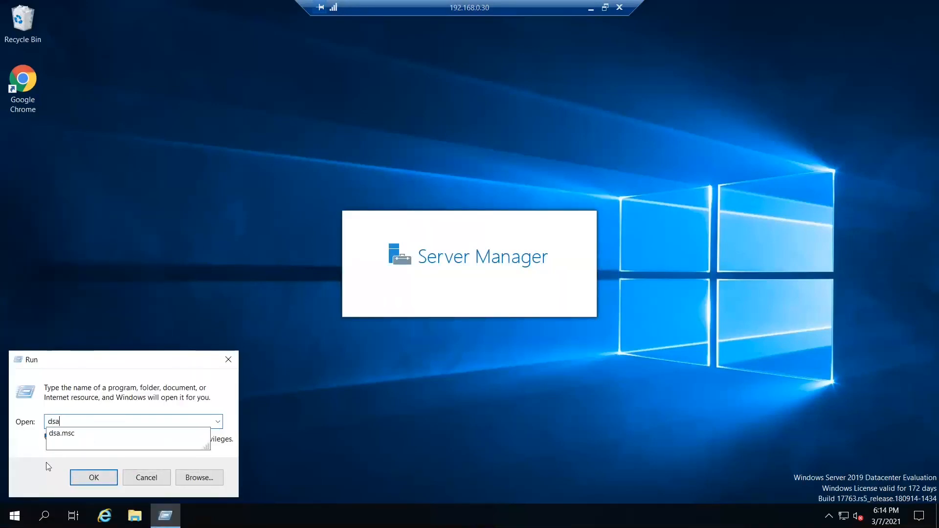
key(Return)
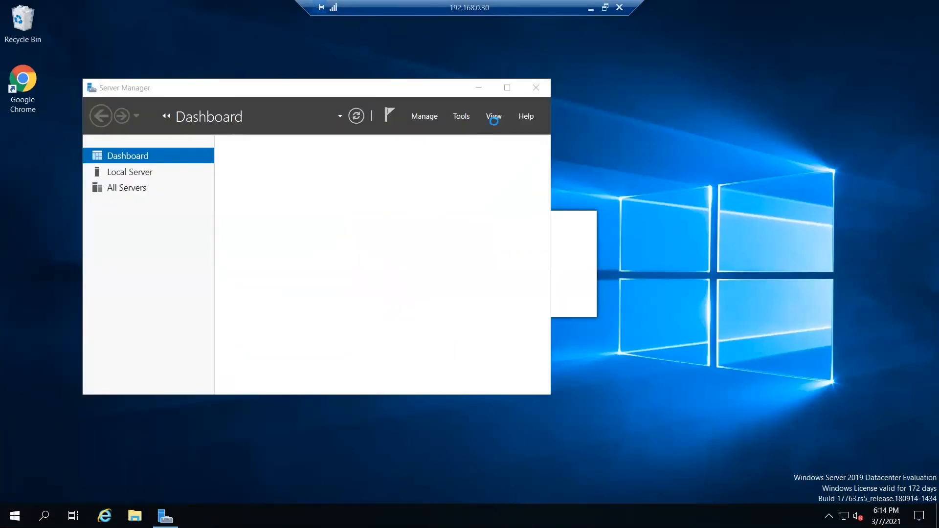
click(536, 88)
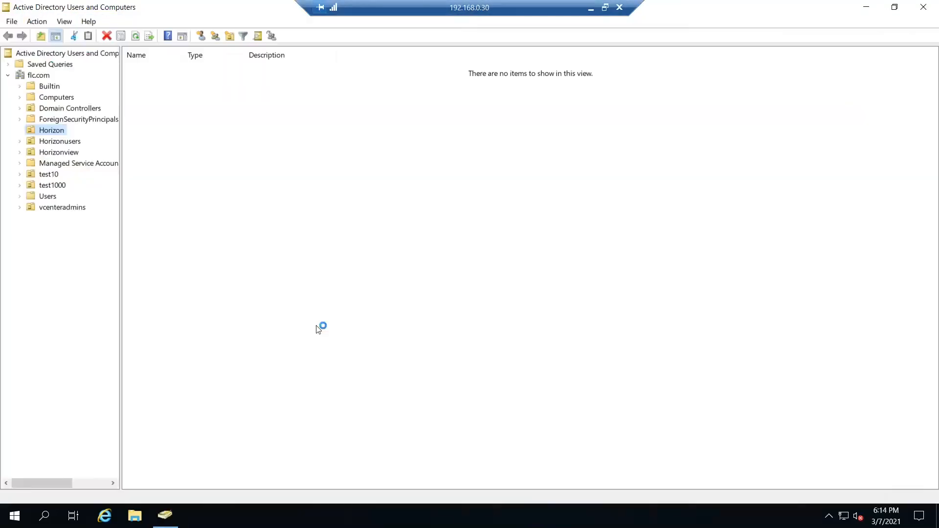
Step: Reset the password of user HU01 in the Horizonusers container, entering and confirming the new password and unlocking the account
click(58, 142)
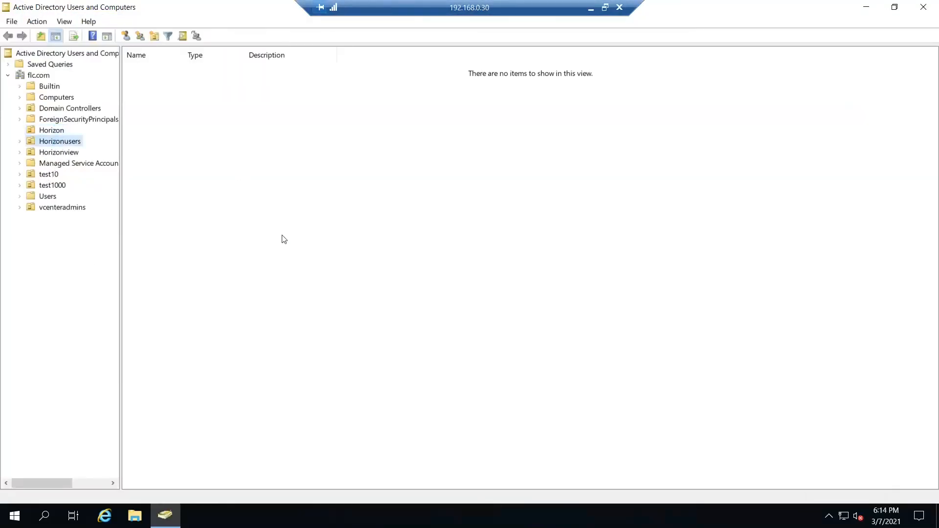
right_click(247, 212)
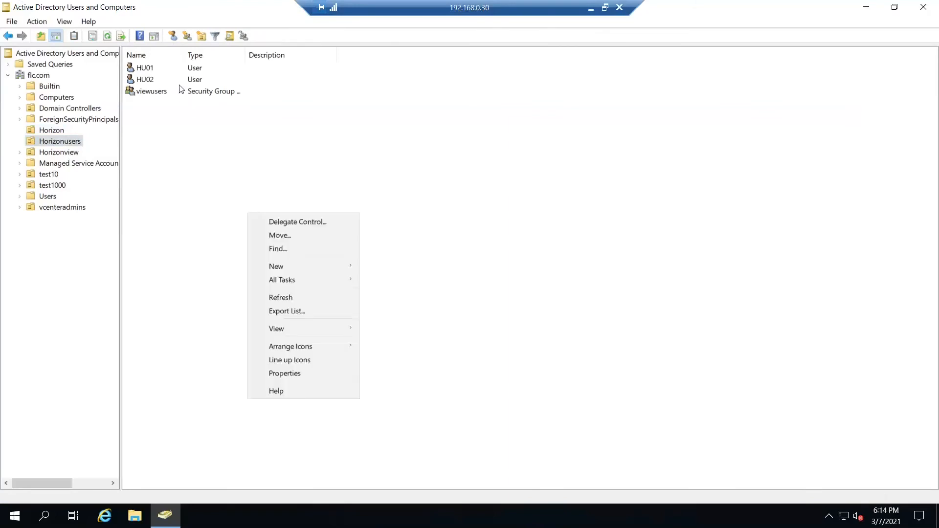
click(153, 72)
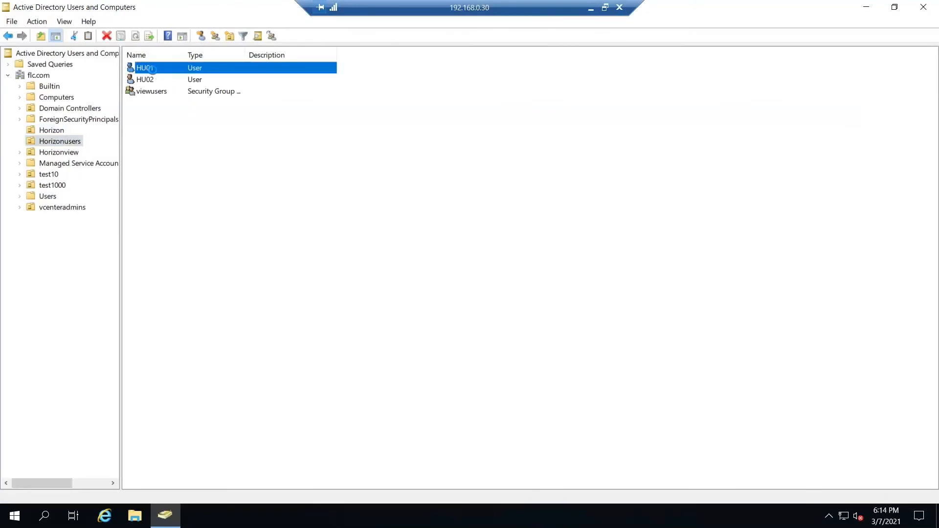
right_click(154, 72)
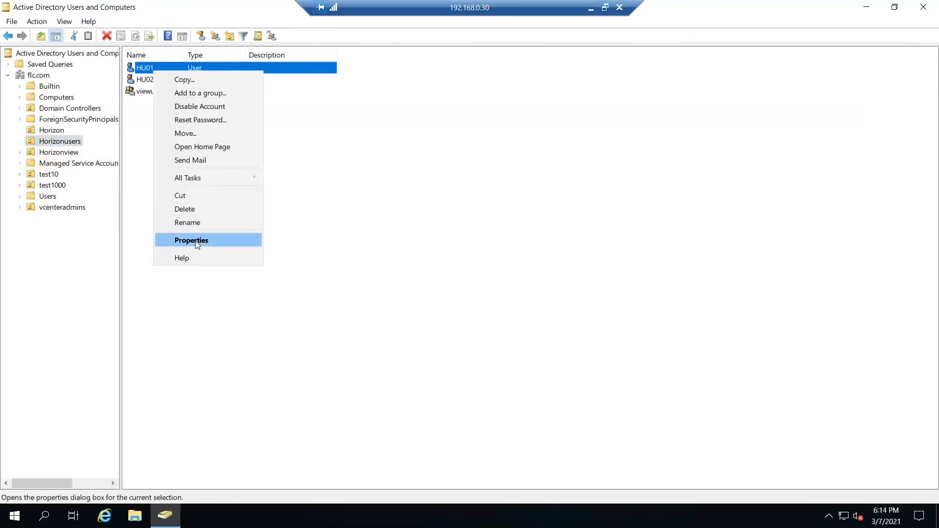
click(195, 119)
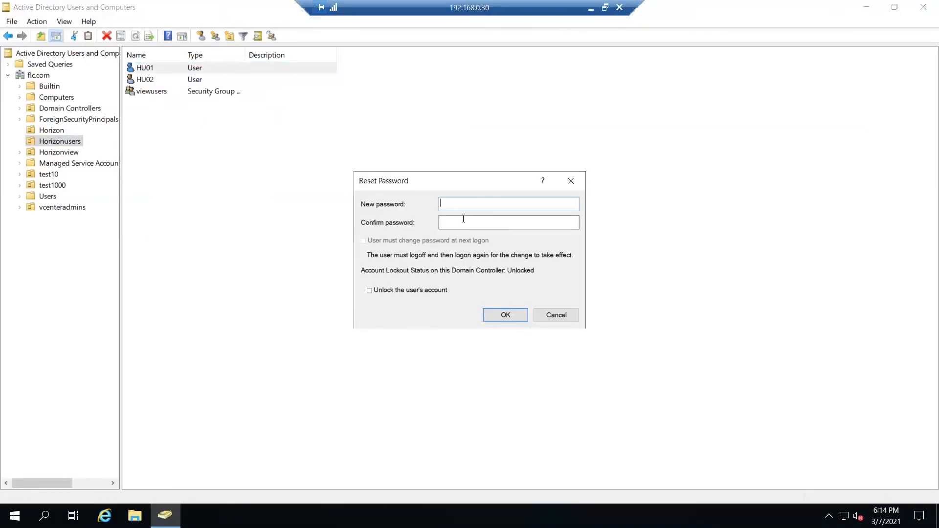
text(P••••••••)
key(BackSpace)
key(BackSpace)
key(BackSpace)
key(BackSpace)
key(BackSpace)
key(BackSpace)
key(BackSpace)
key(BackSpace)
key(BackSpace)
key(BackSpace)
text(••••••••••••)
key(Tab)
text(•••••)
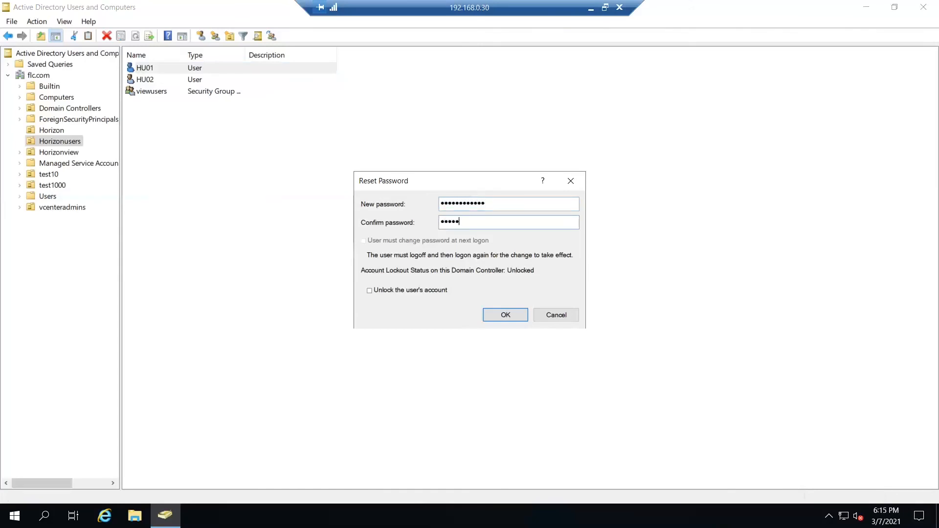
text(•••••••)
click(423, 291)
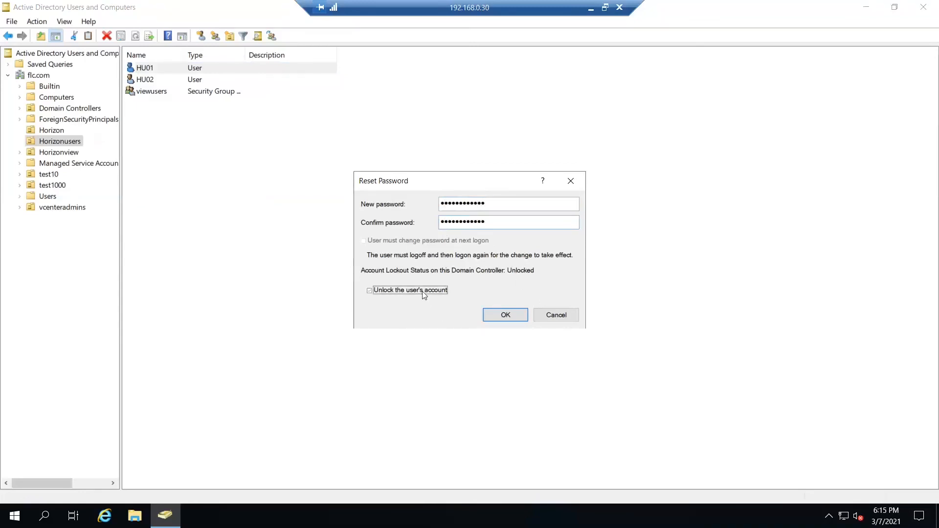
click(513, 317)
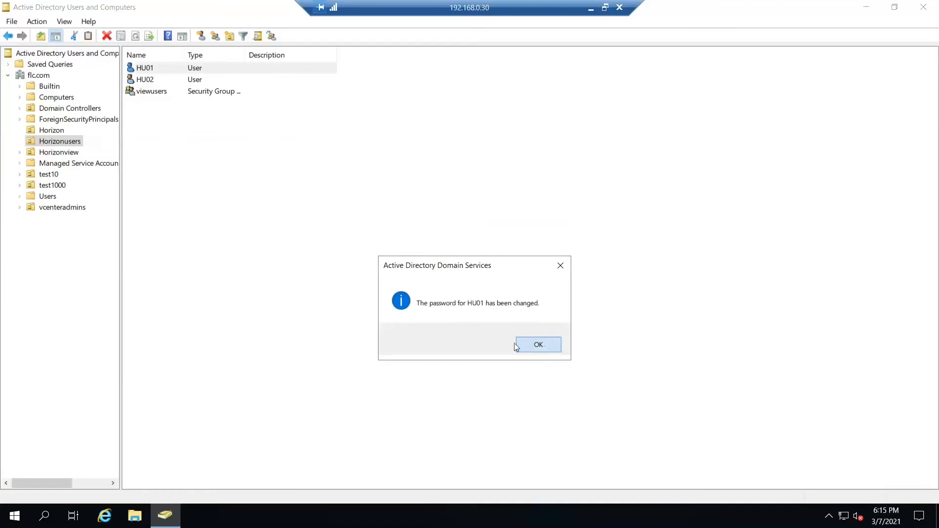
click(516, 343)
Step: Check HU01's account settings and group memberships in its properties, and close them without changes
right_click(157, 68)
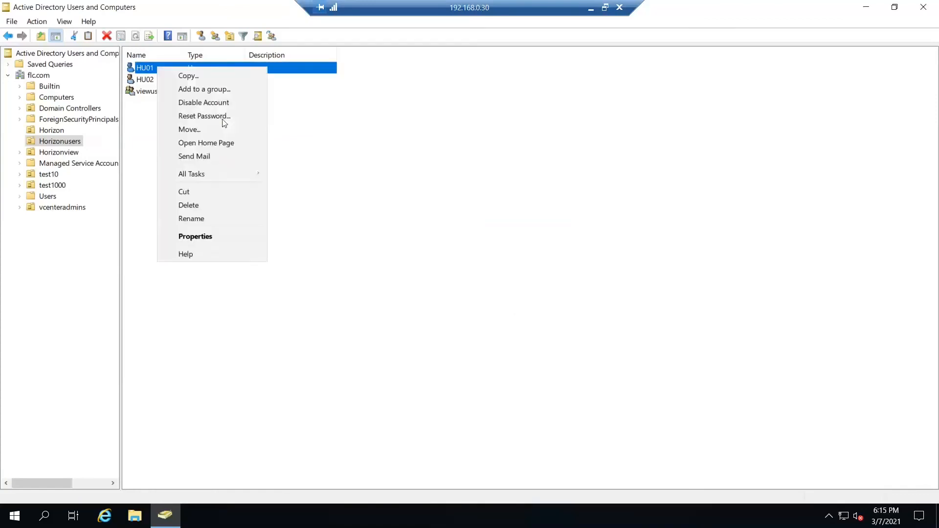
click(232, 238)
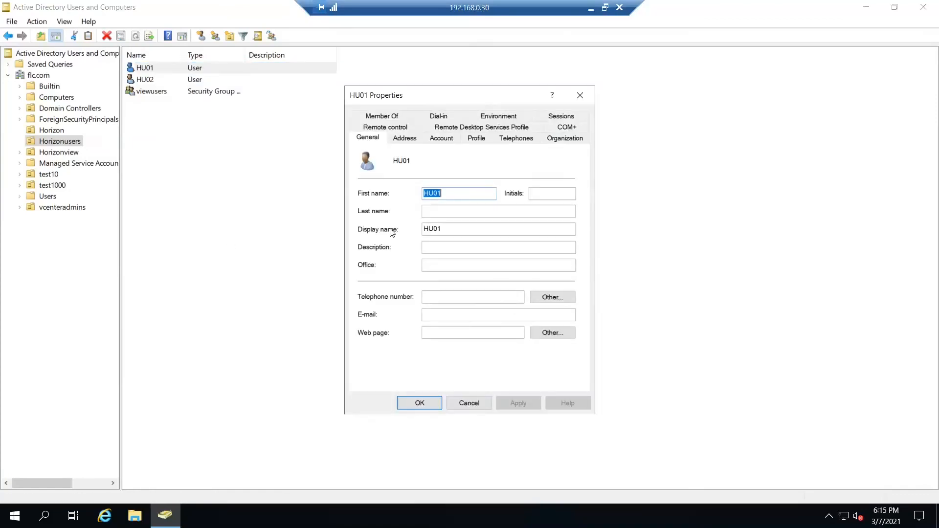
click(440, 138)
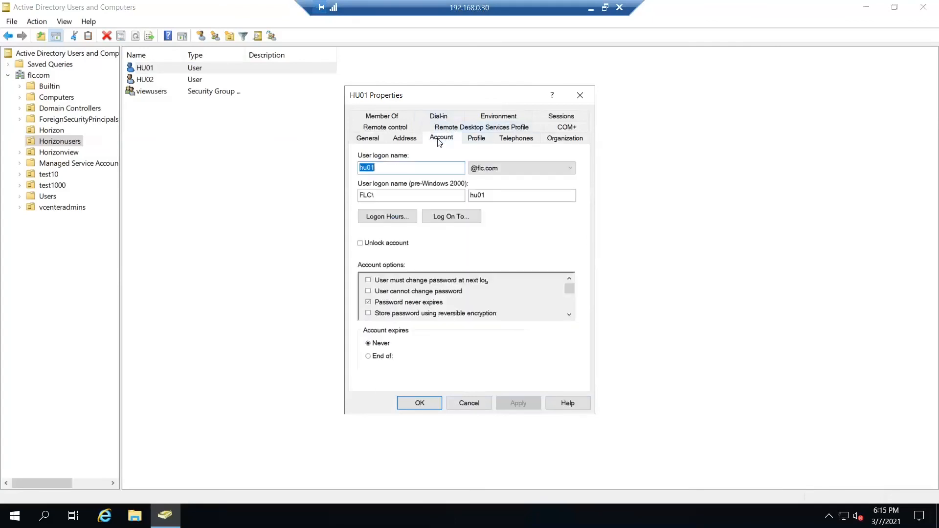
click(395, 117)
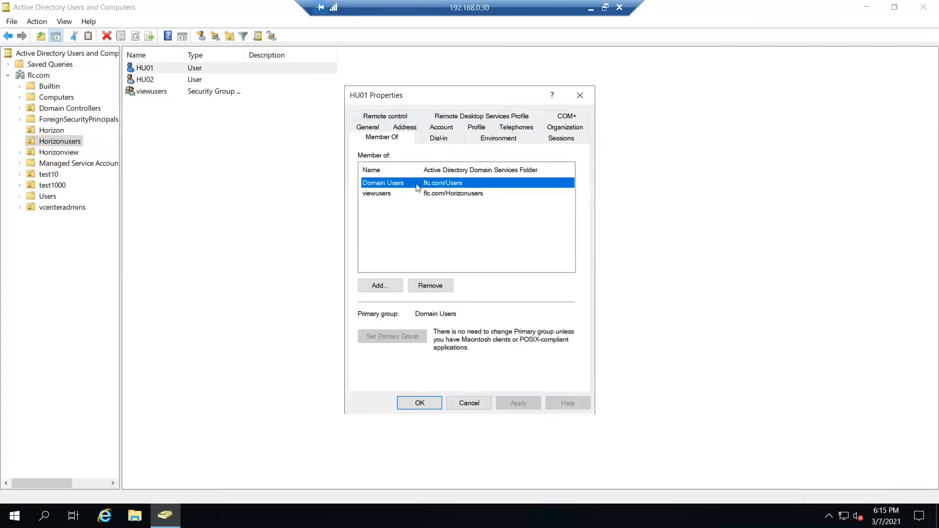
click(470, 404)
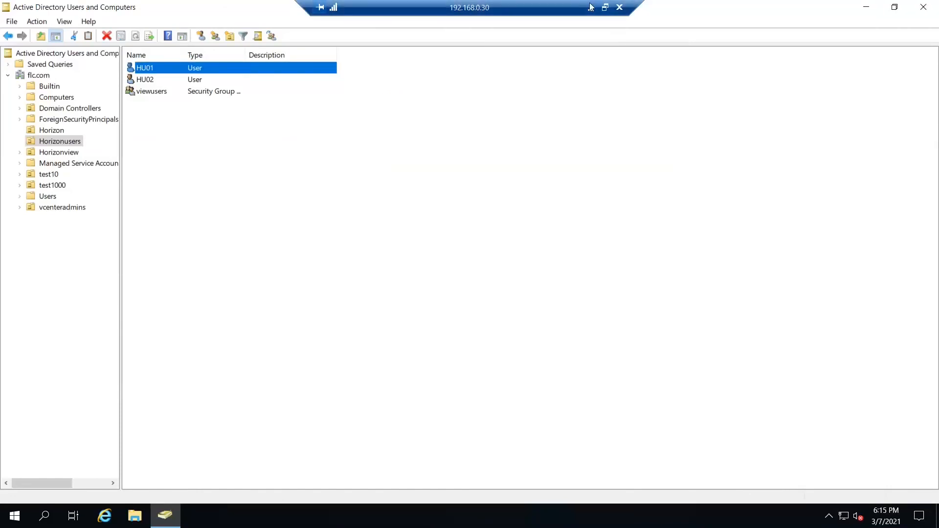
Step: Minimise the remote session, reconnect Horizon Client to vgconnection01.flc.com past the certificate warning, and log in as hu01 with the account password
click(591, 7)
double_click(228, 119)
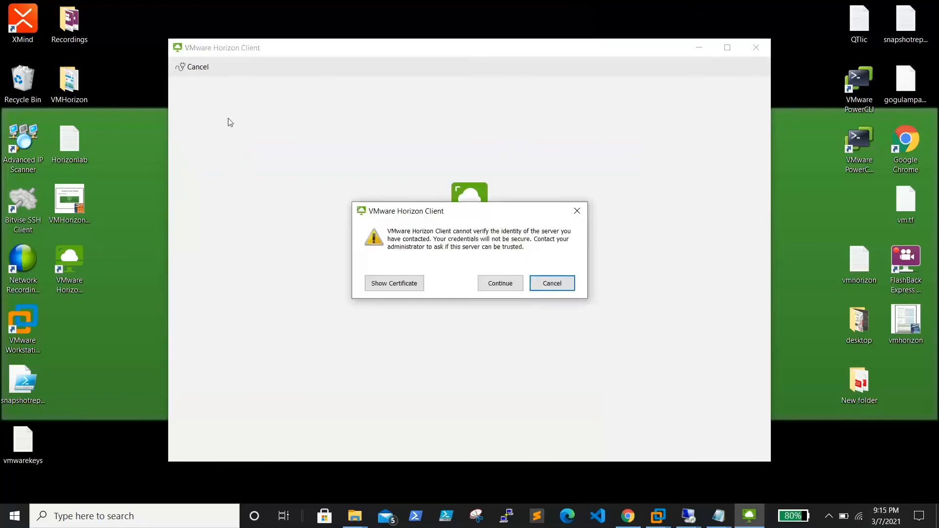
click(499, 283)
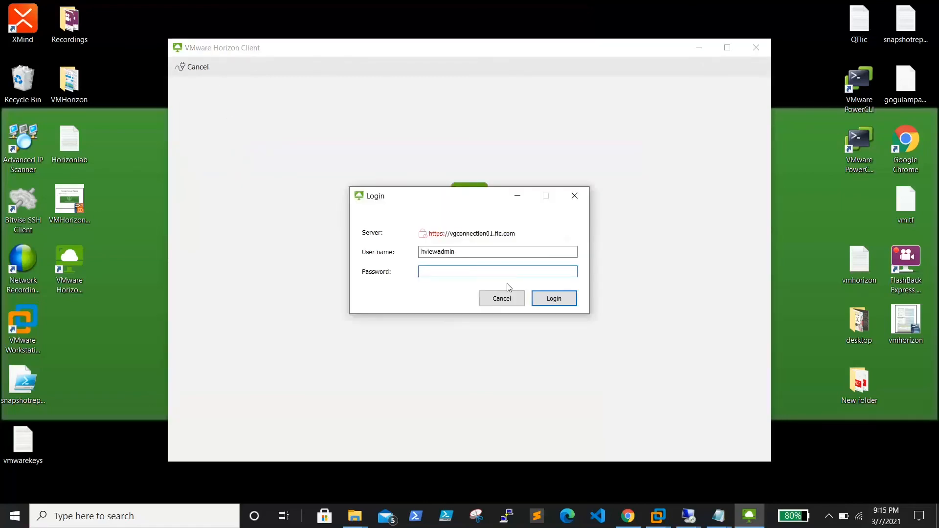
drag(490, 252, 329, 243)
text(hu01)
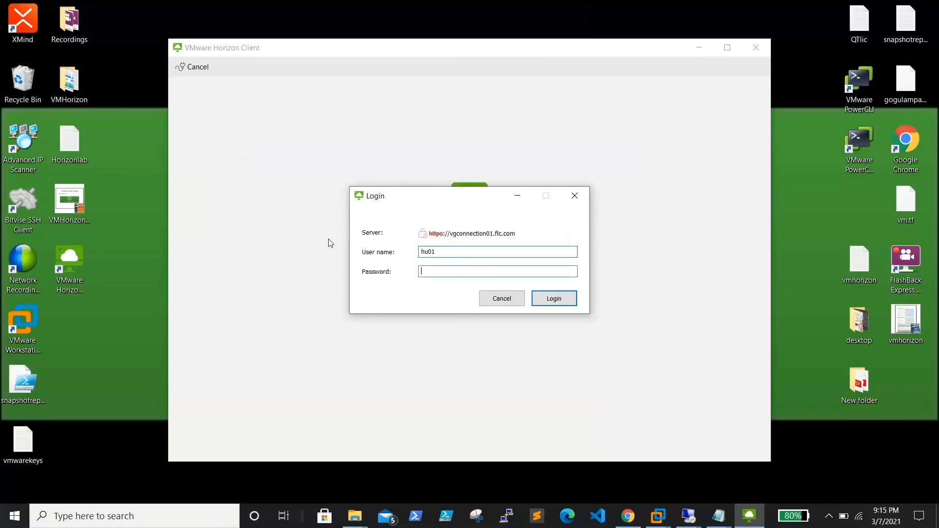
text(•)
click(552, 300)
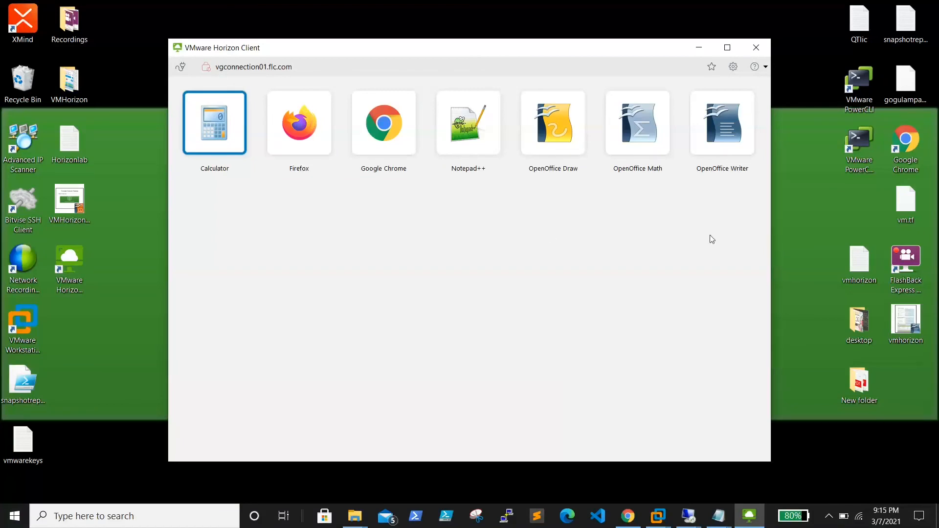
Step: Switch to the 192.168.0.30 remote session and check the members and parent groups of the viewusers group in its properties
click(541, 135)
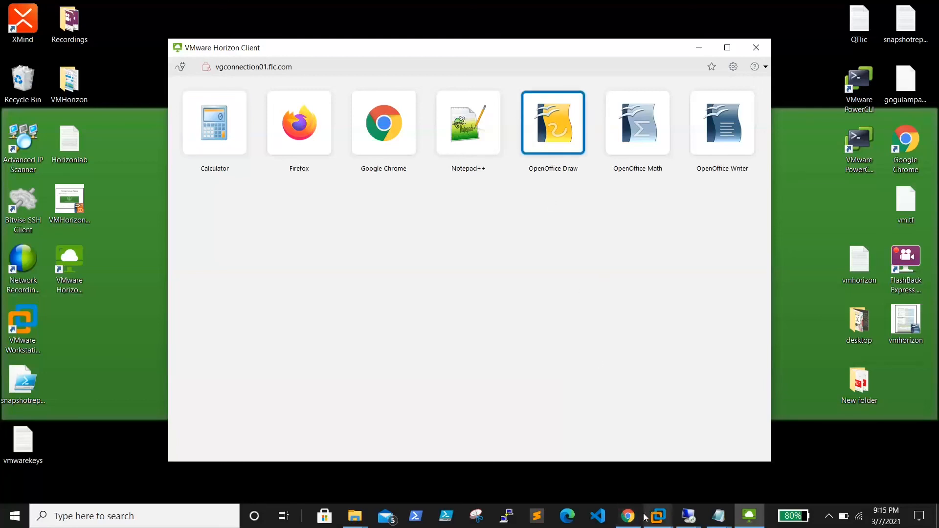
mouse_move(663, 522)
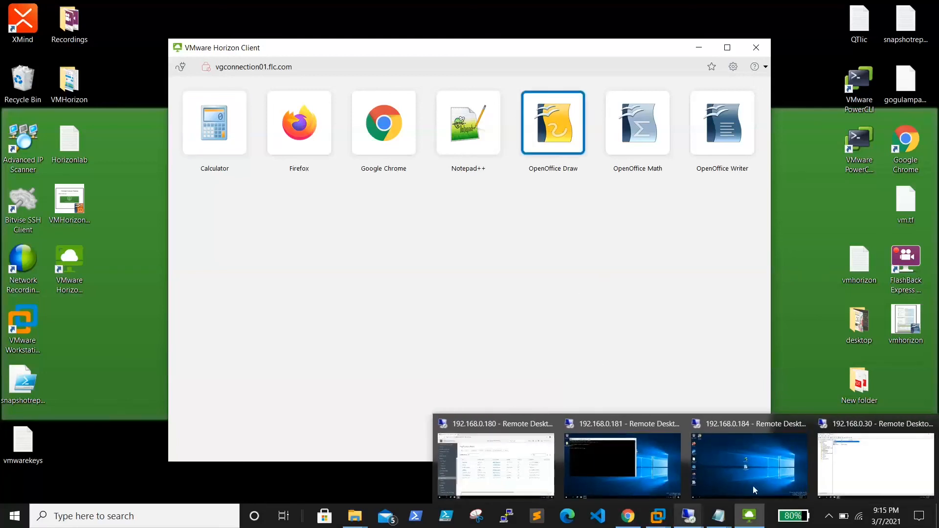
click(837, 475)
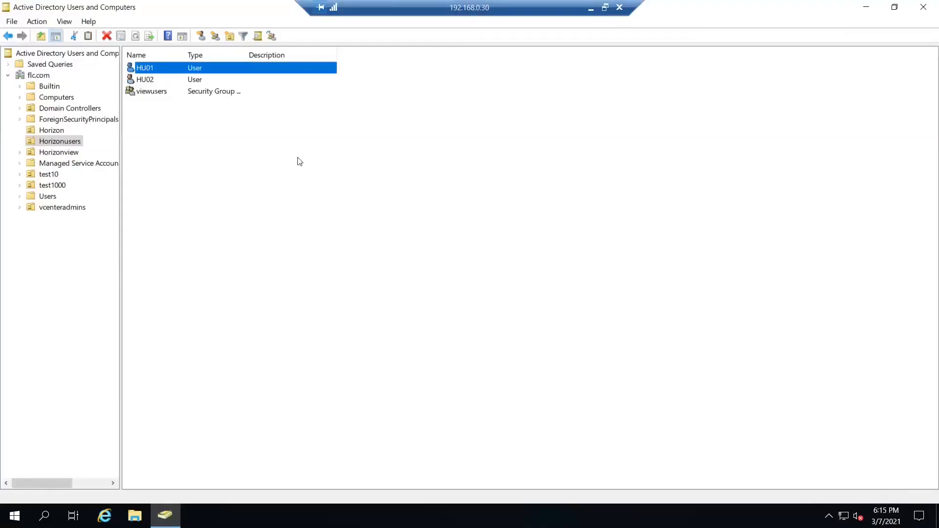
double_click(153, 93)
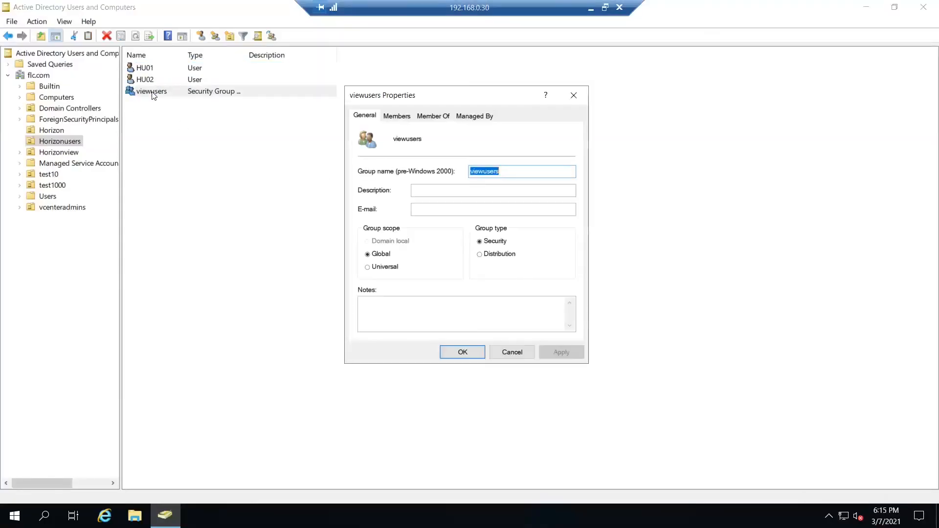
click(406, 117)
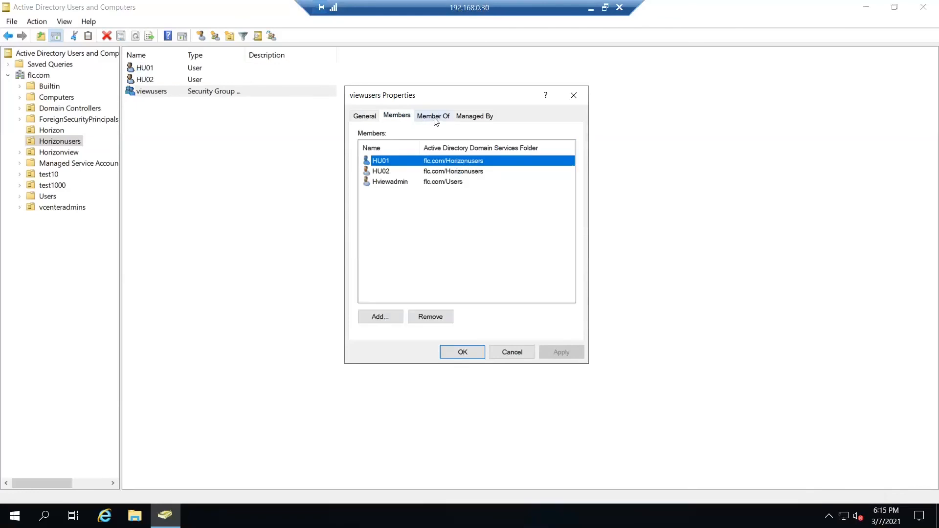
click(434, 117)
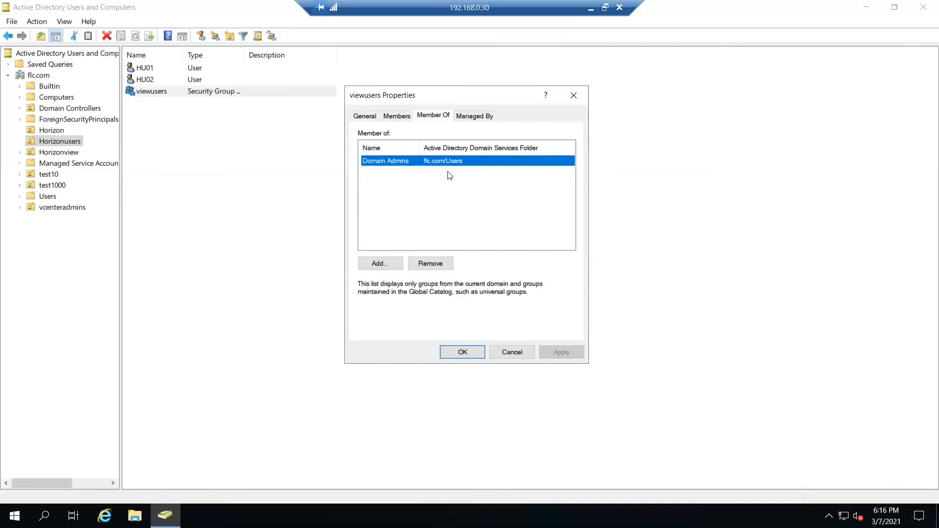
Step: Remove HU01 from the members of the viewusers group, confirm the removal and save the group's properties
click(398, 116)
click(437, 319)
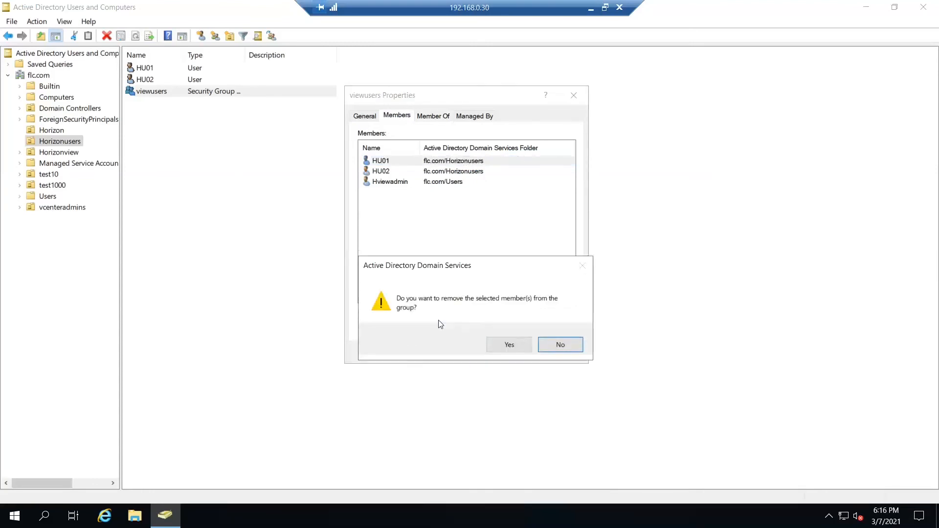
click(508, 345)
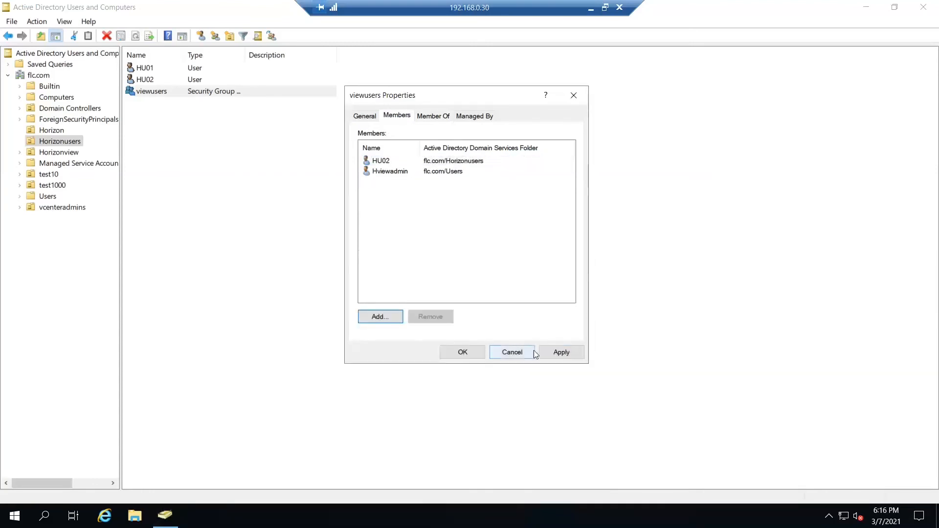
click(476, 353)
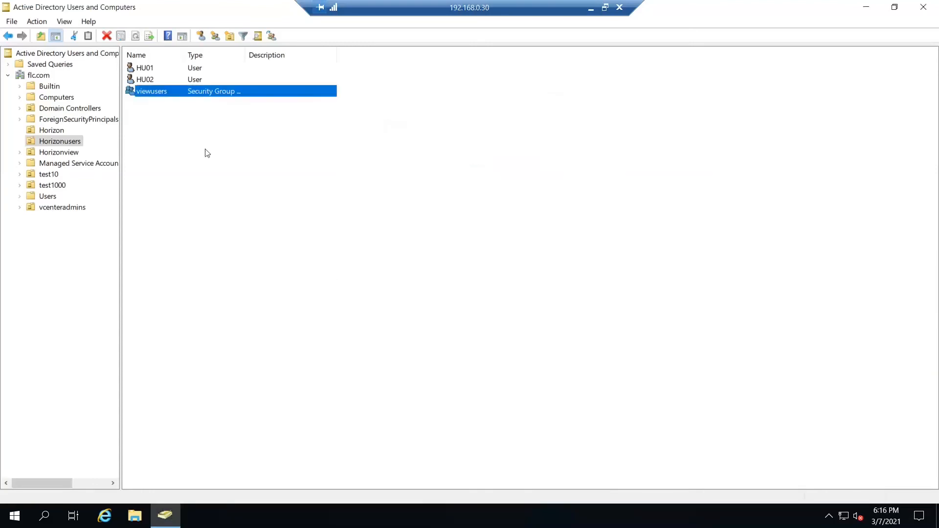
Step: Check the group memberships in HU01's properties and close them without changes
double_click(144, 68)
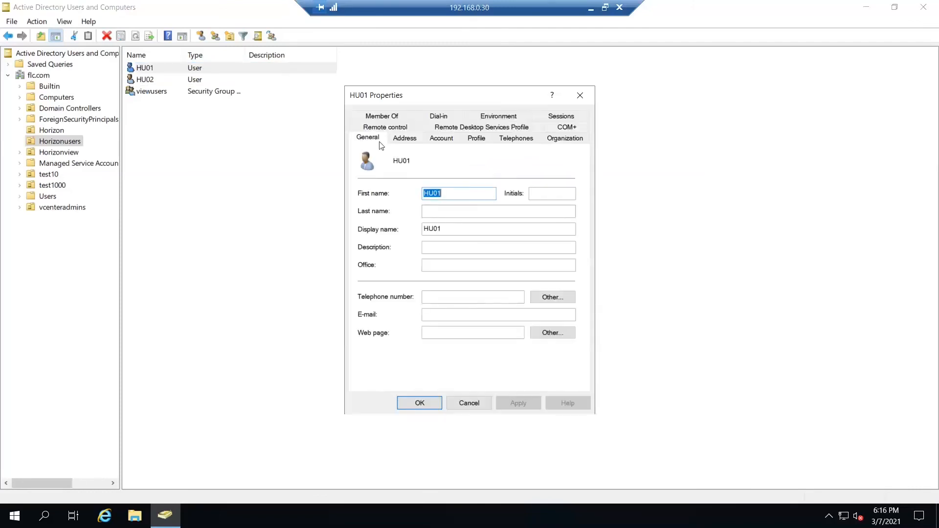
click(384, 117)
click(420, 403)
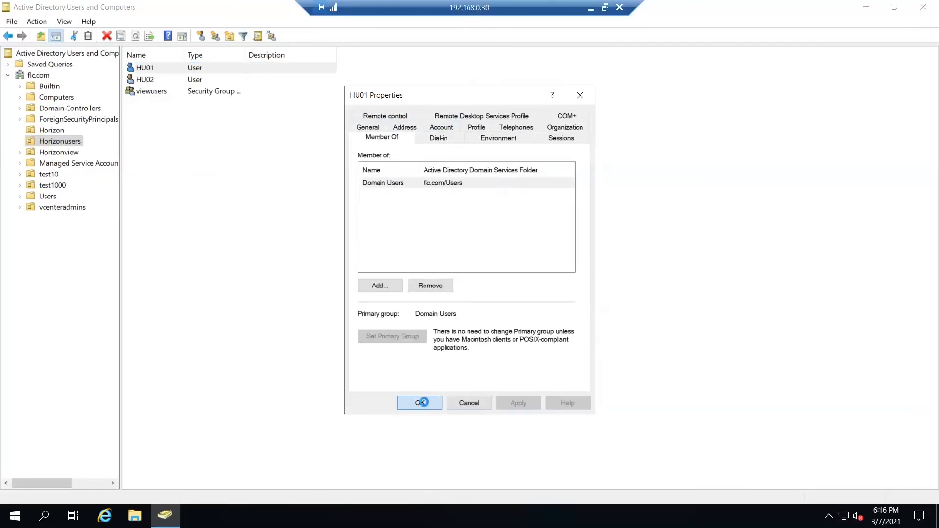
Step: Minimise the remote session and log Horizon Client off from vgconnection01.flc.com
click(591, 9)
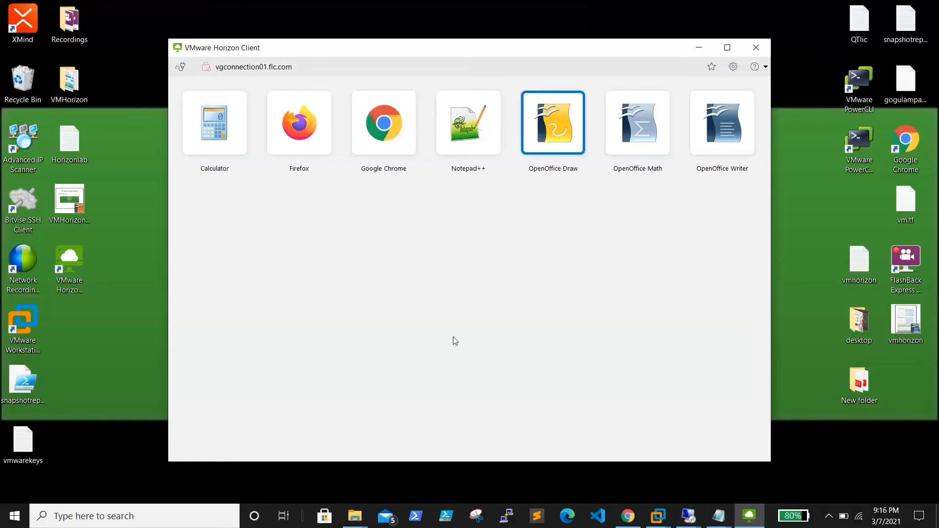
click(180, 66)
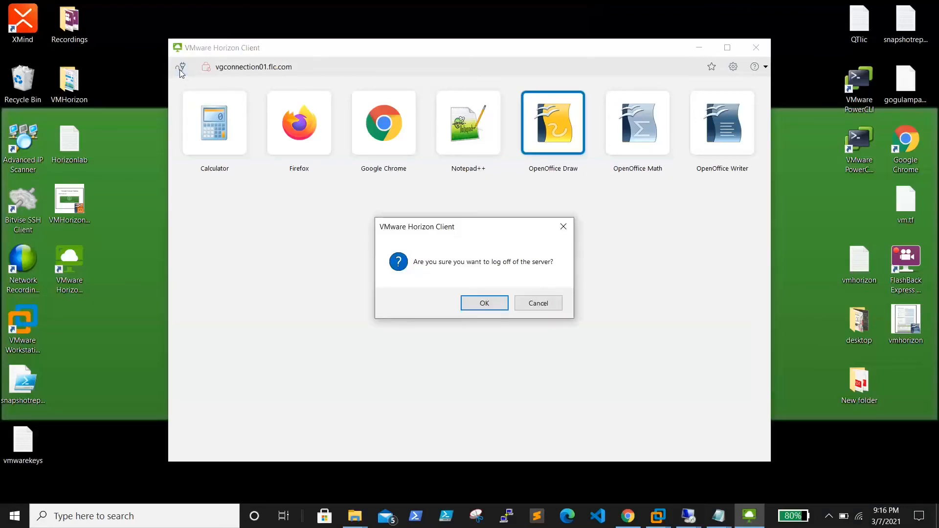
click(481, 304)
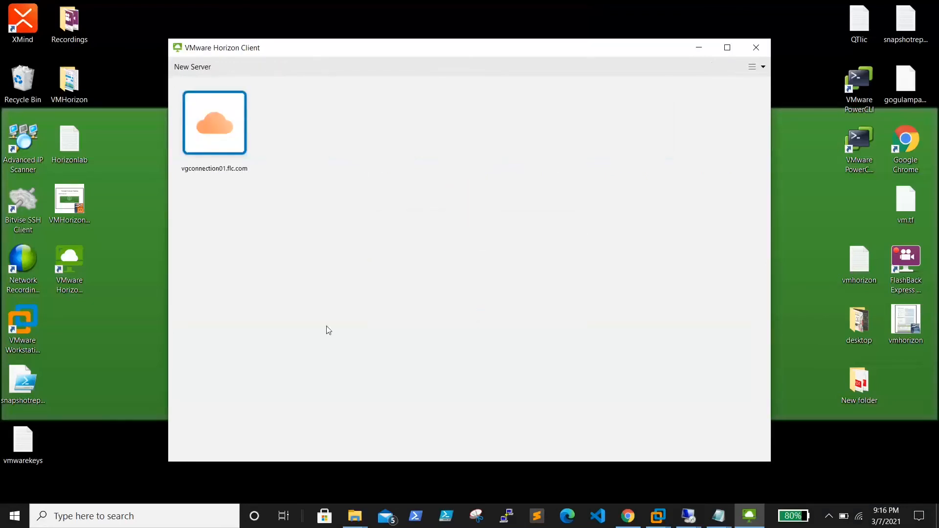
Step: Reconnect to vgconnection01.flc.com past the certificate warning, log in as hu01 with the account password, and close Horizon Client after checking the available applications
double_click(230, 129)
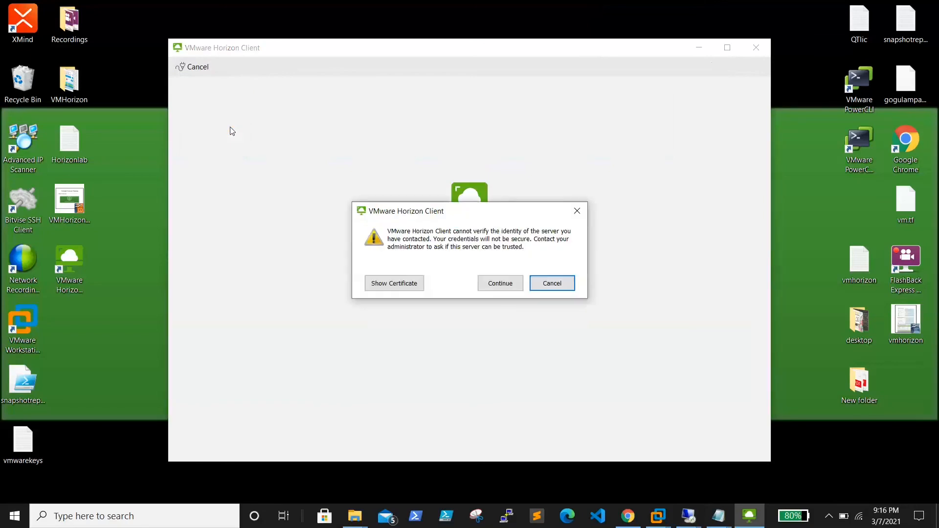
click(503, 288)
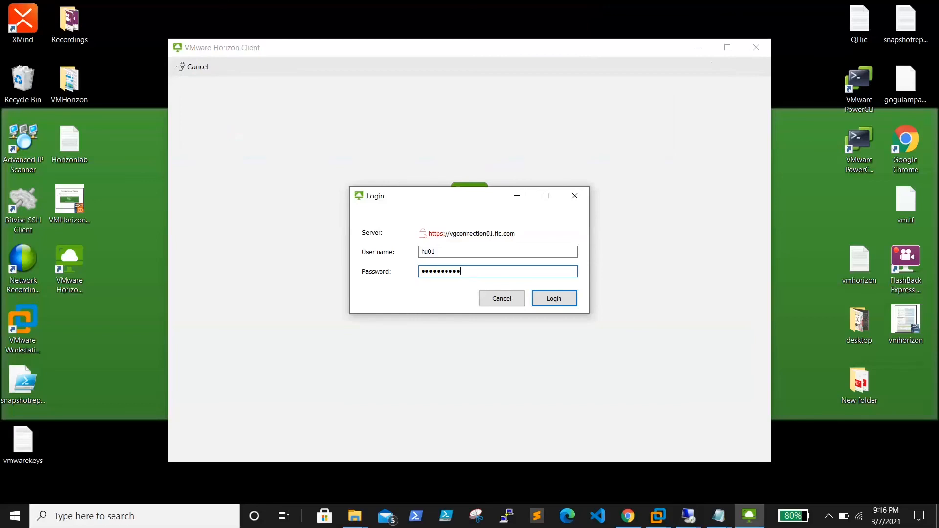
click(556, 300)
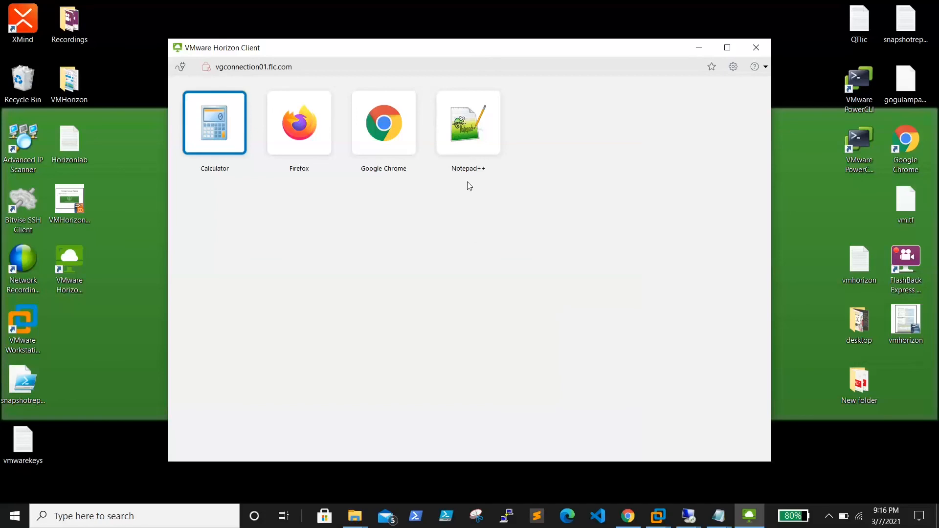
click(756, 47)
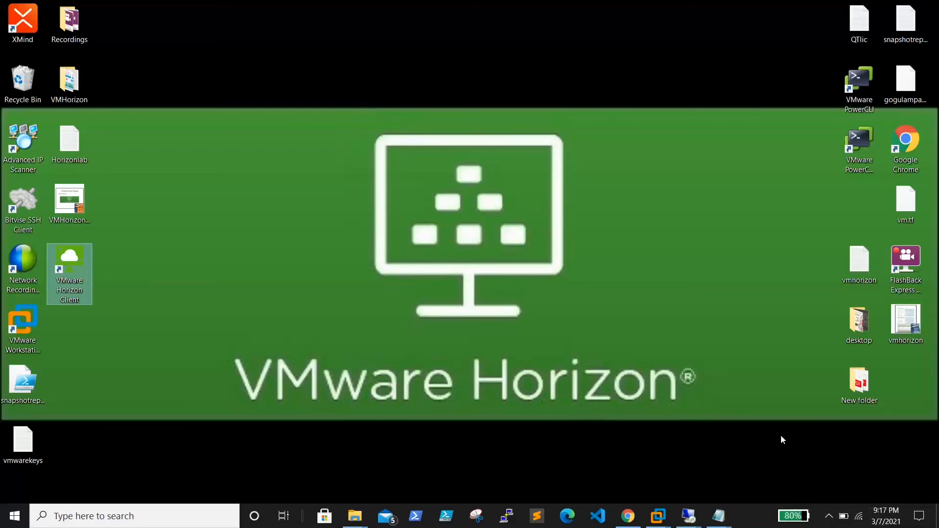
click(828, 516)
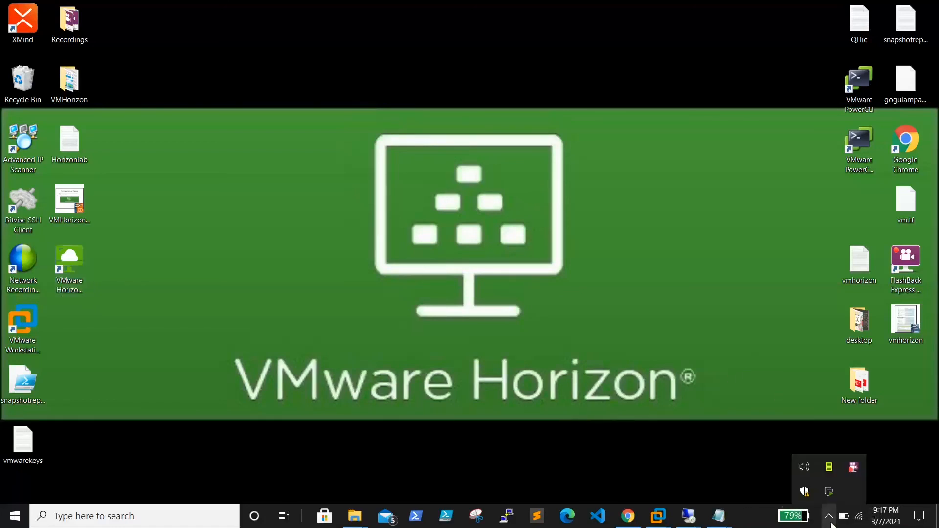
right_click(853, 472)
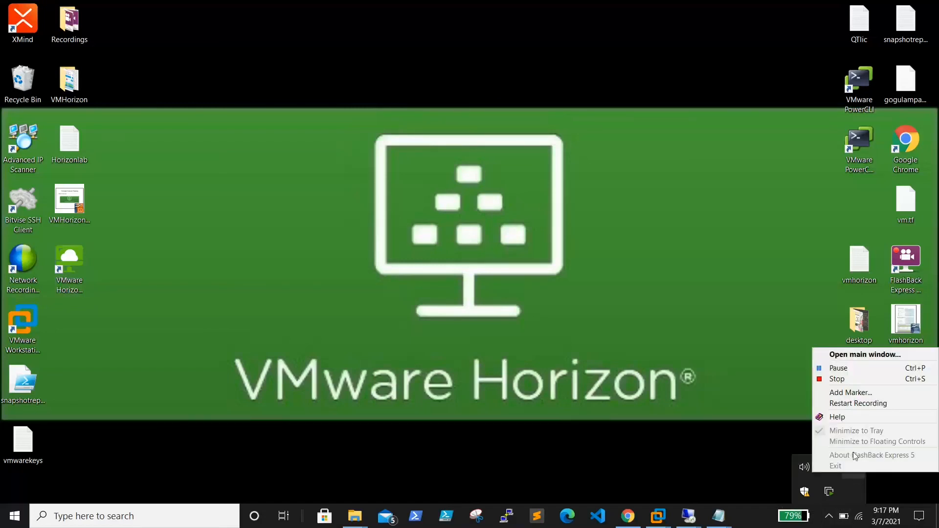
click(844, 381)
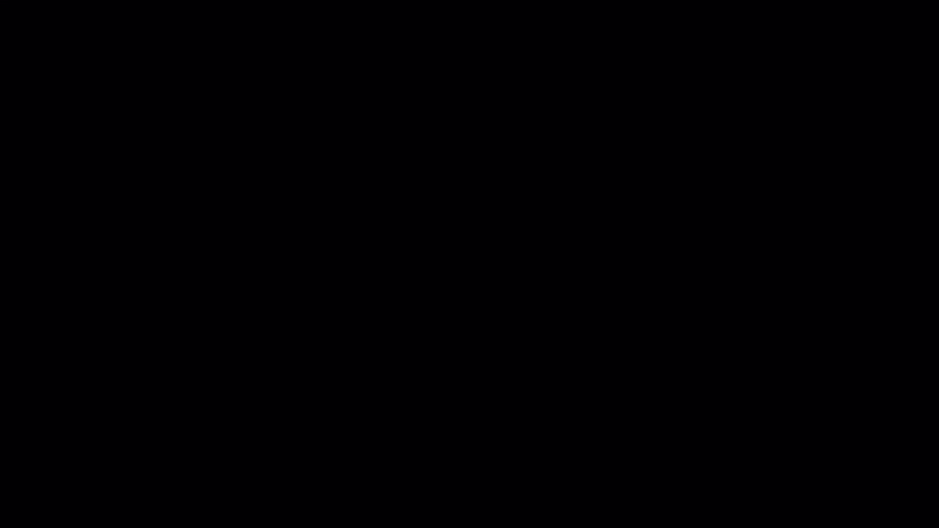